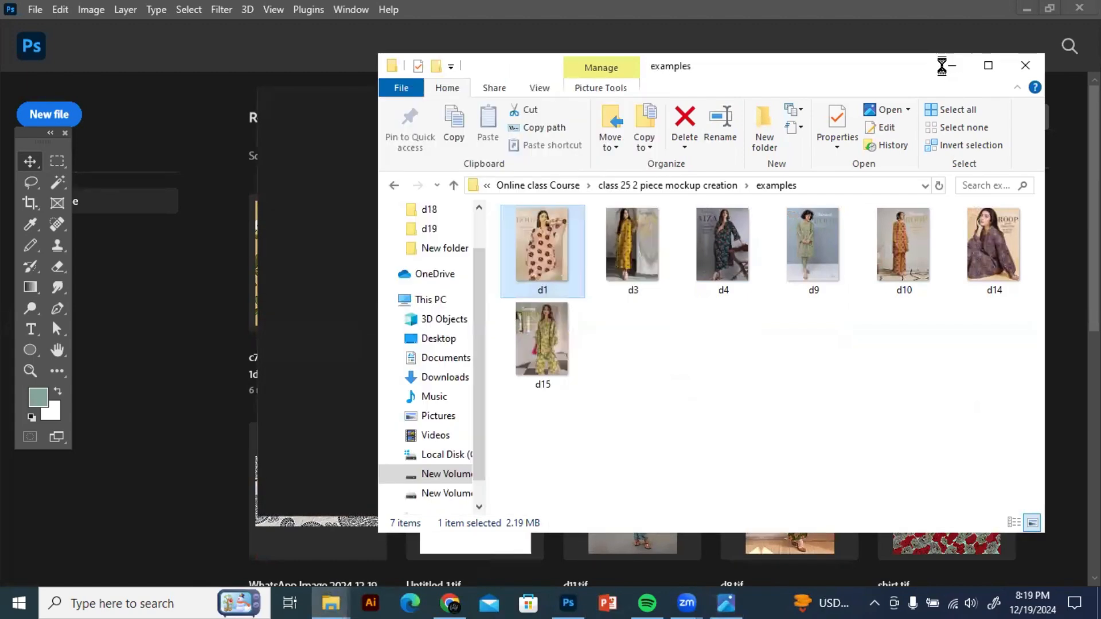
Step: Switch to the WhatsApp chat in Chrome and close the open d1.jpg and offset technique pattern image windows
left_click(943, 63)
left_click(448, 603)
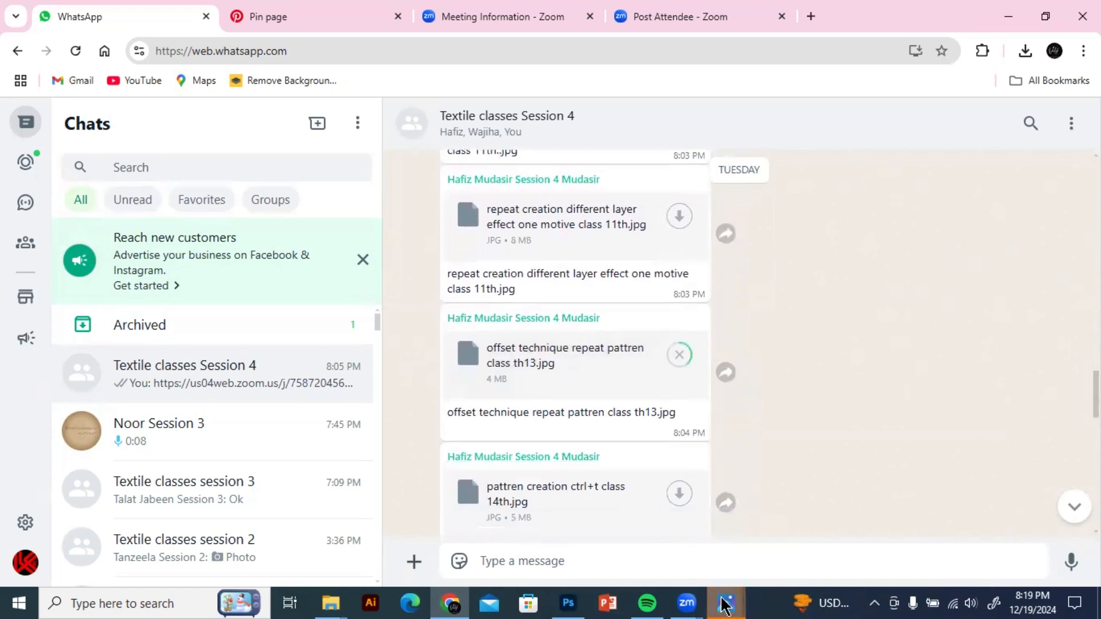
mouse_move(727, 605)
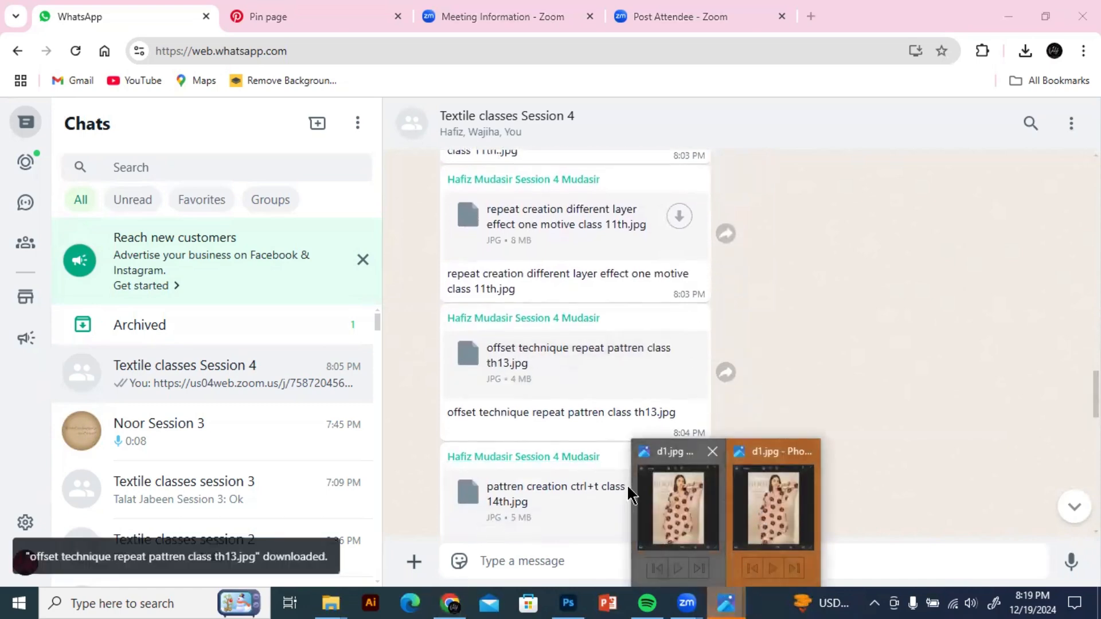
left_click(769, 510)
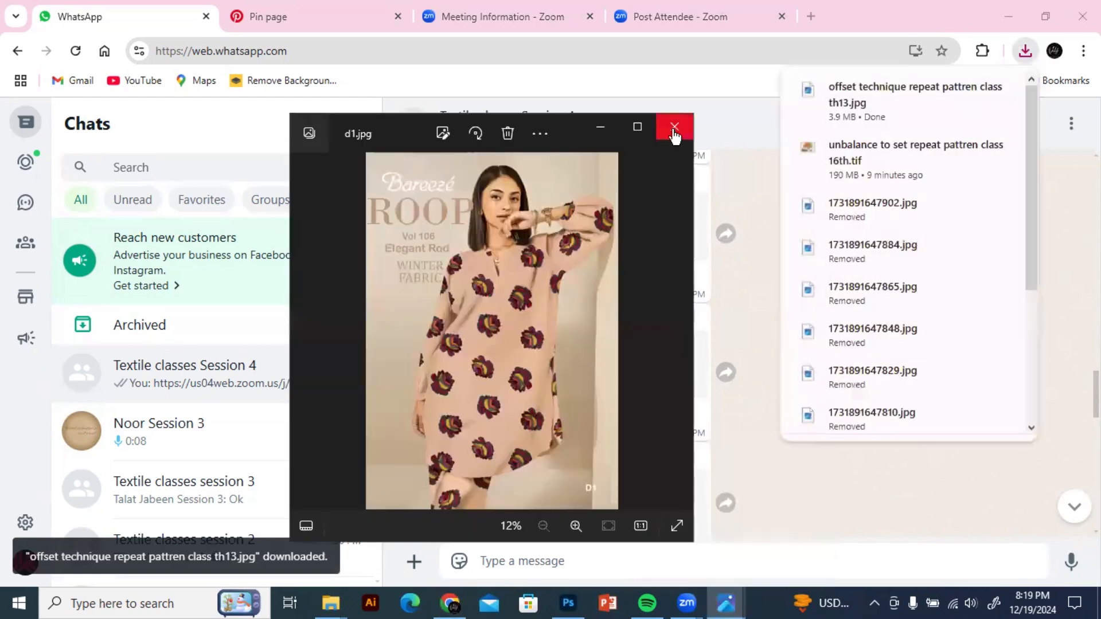
left_click(674, 126)
left_click(726, 602)
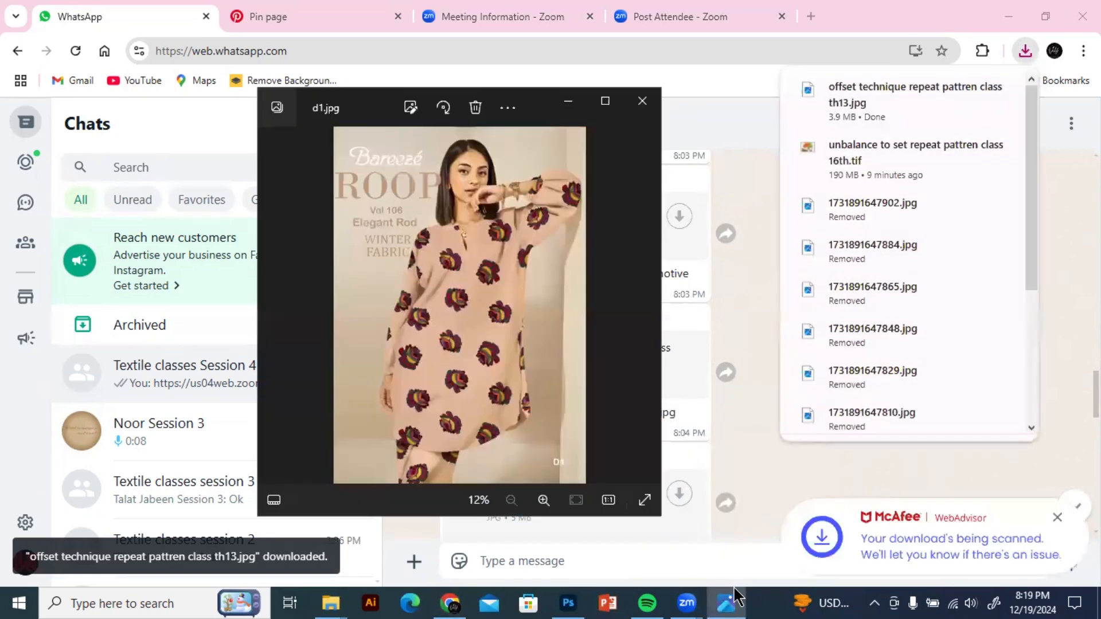
left_click(642, 101)
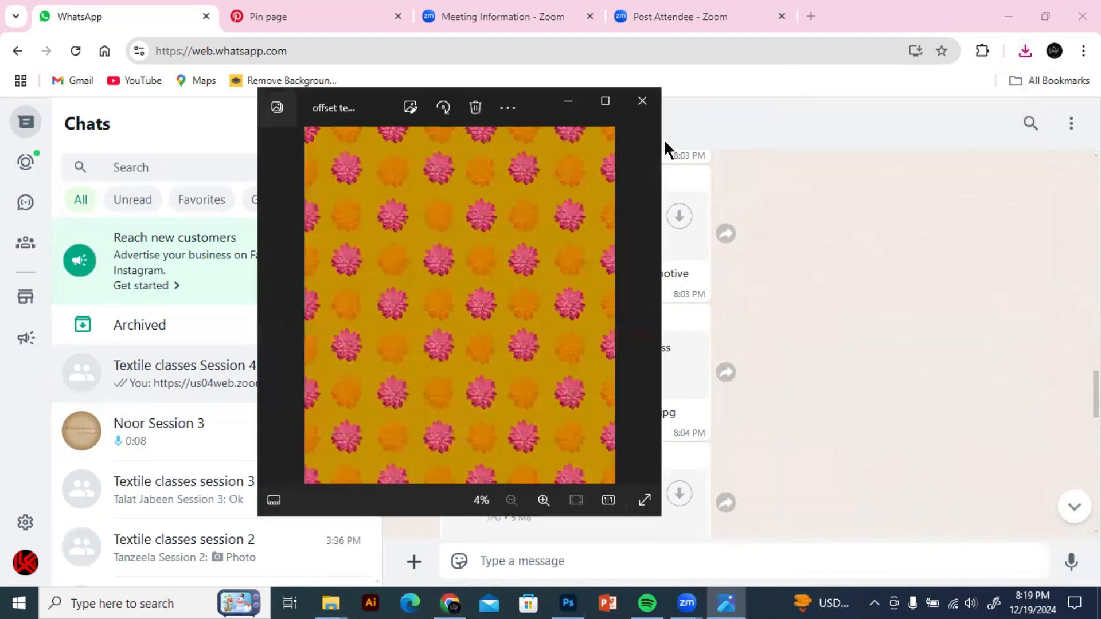
left_click(642, 104)
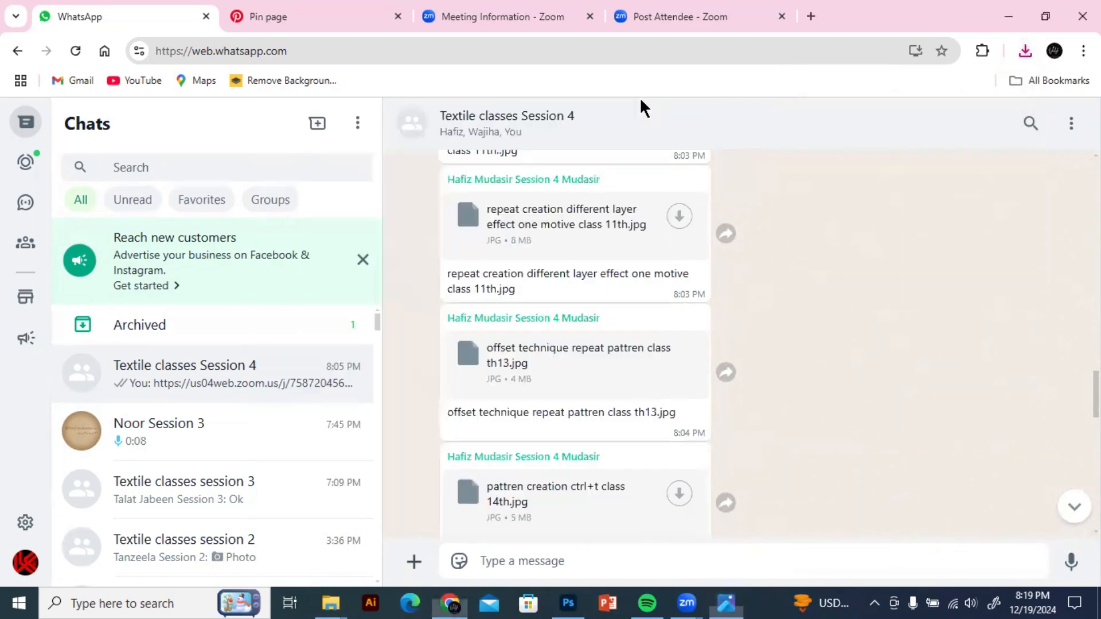
Step: Download "repeat creation different layer effect one motive class 11th.jpg" from the class chat, close its preview and return to Photoshop
left_click(332, 603)
left_click(483, 470)
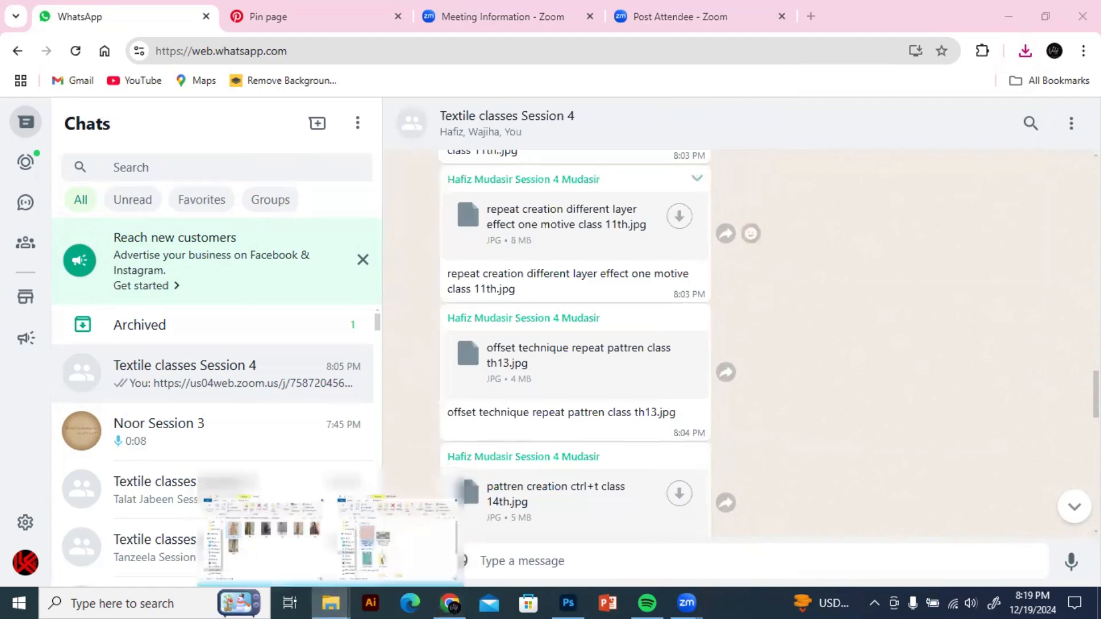
scroll(483, 470, "up", 2)
scroll(483, 471, "up", 1)
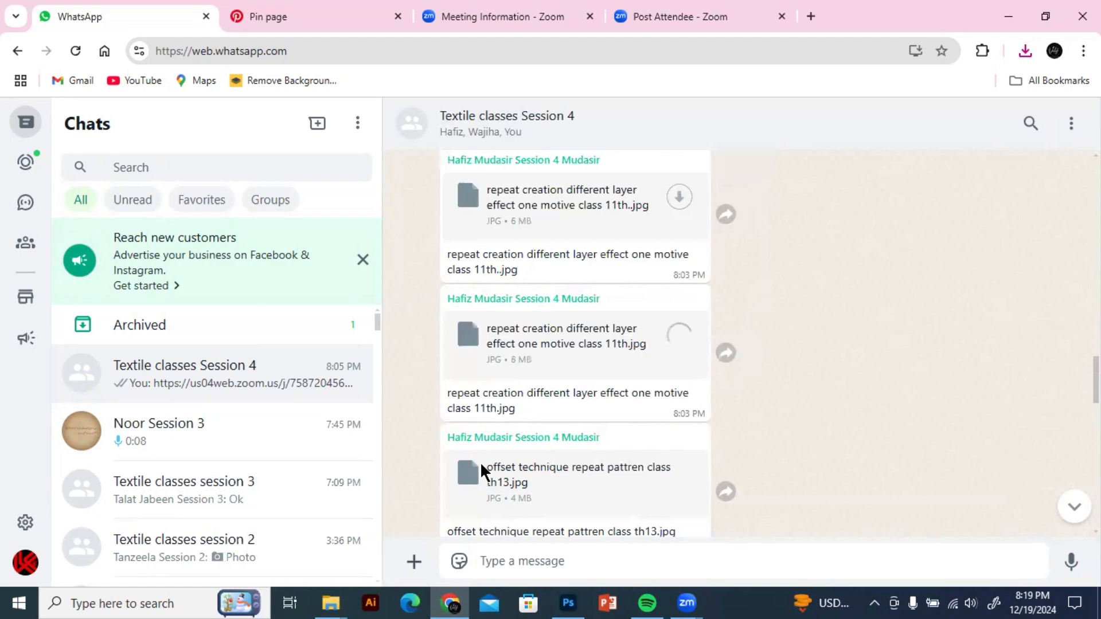
left_click(482, 470)
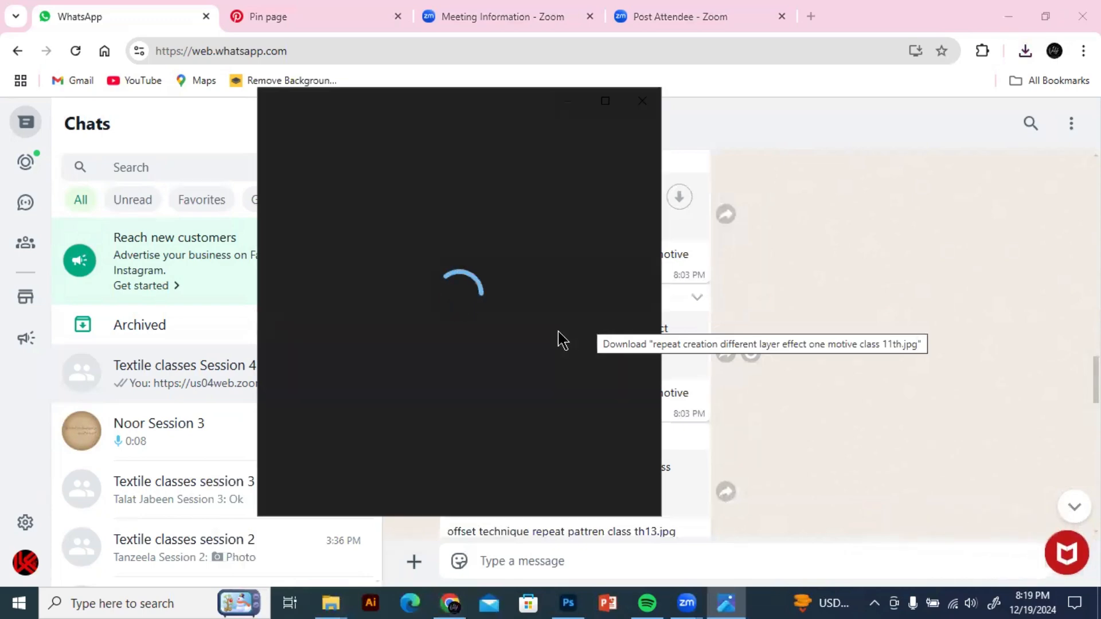
left_click(642, 102)
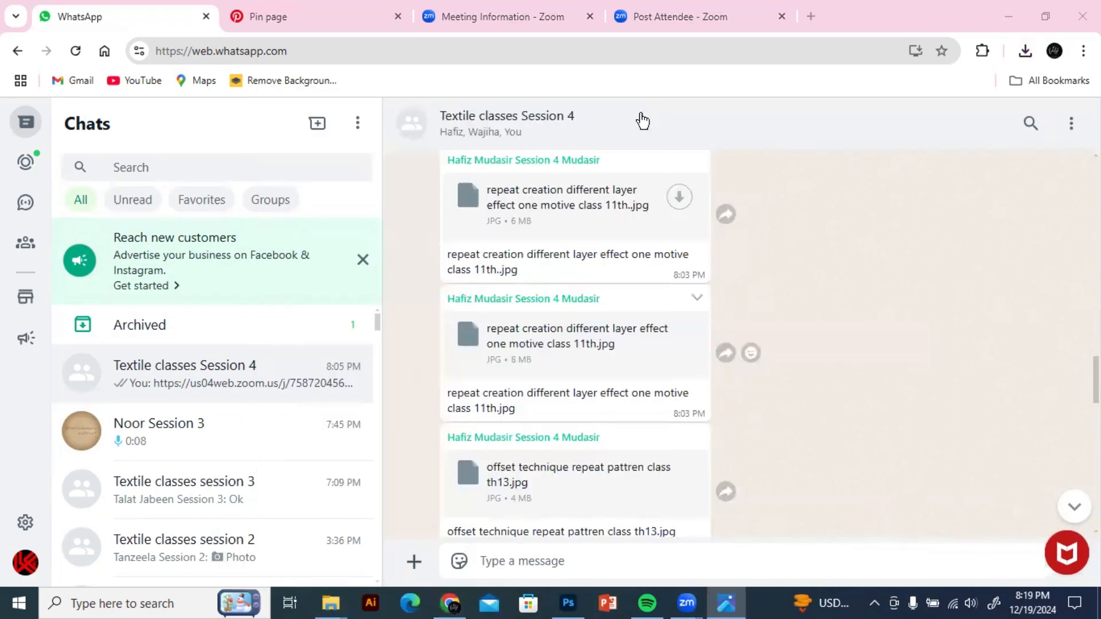
left_click(451, 602)
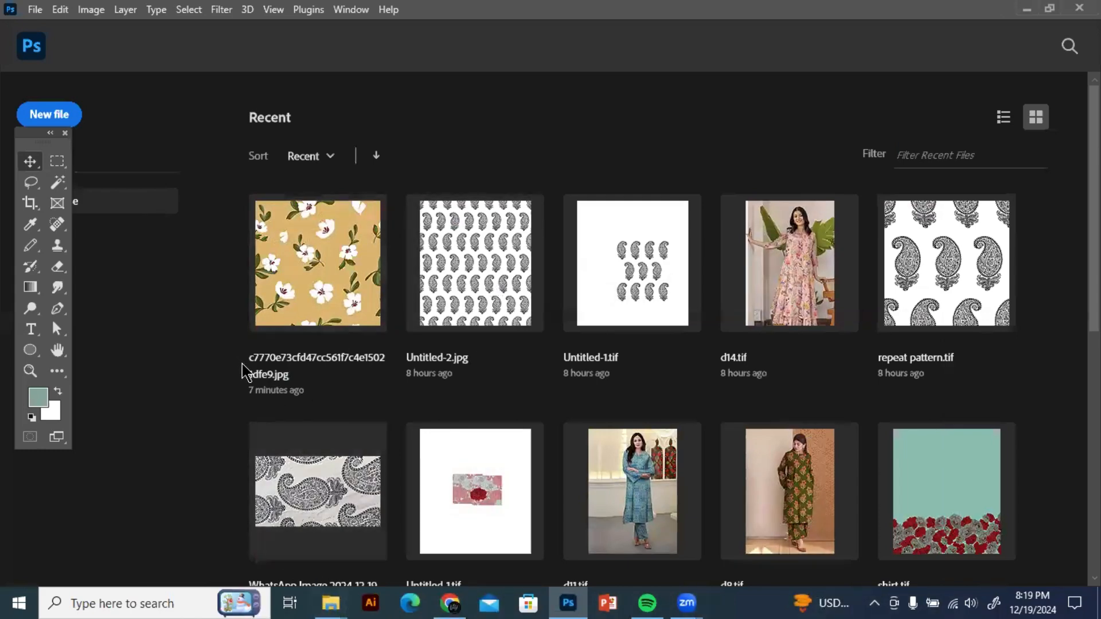
Step: Open d1.jpg from the examples folder and maximize the image viewer
left_click(328, 603)
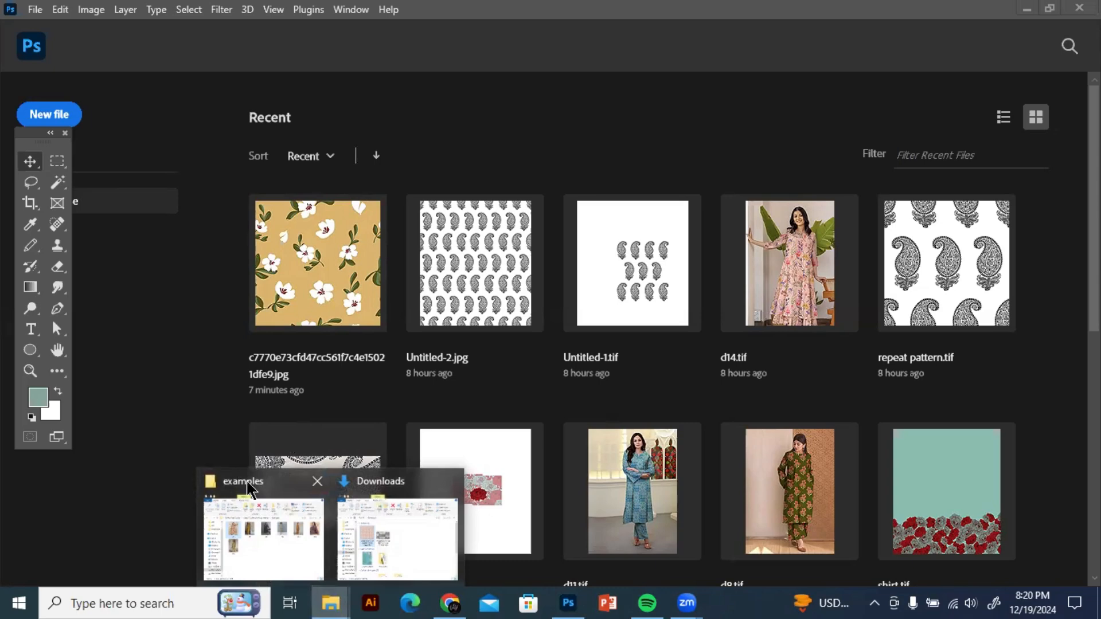
left_click(290, 538)
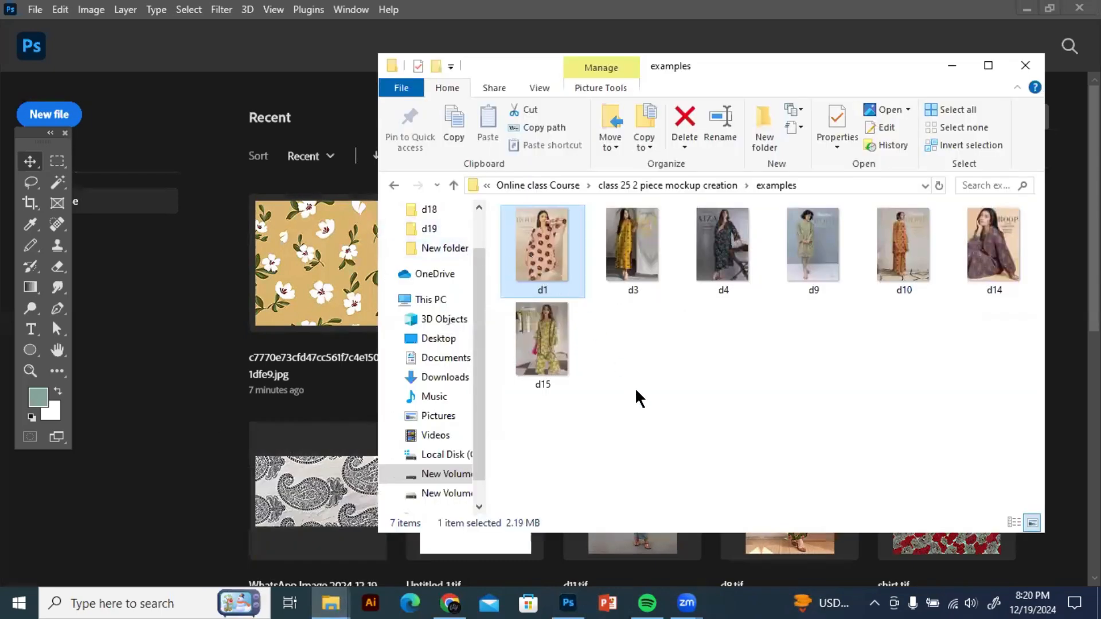
double_click(538, 257)
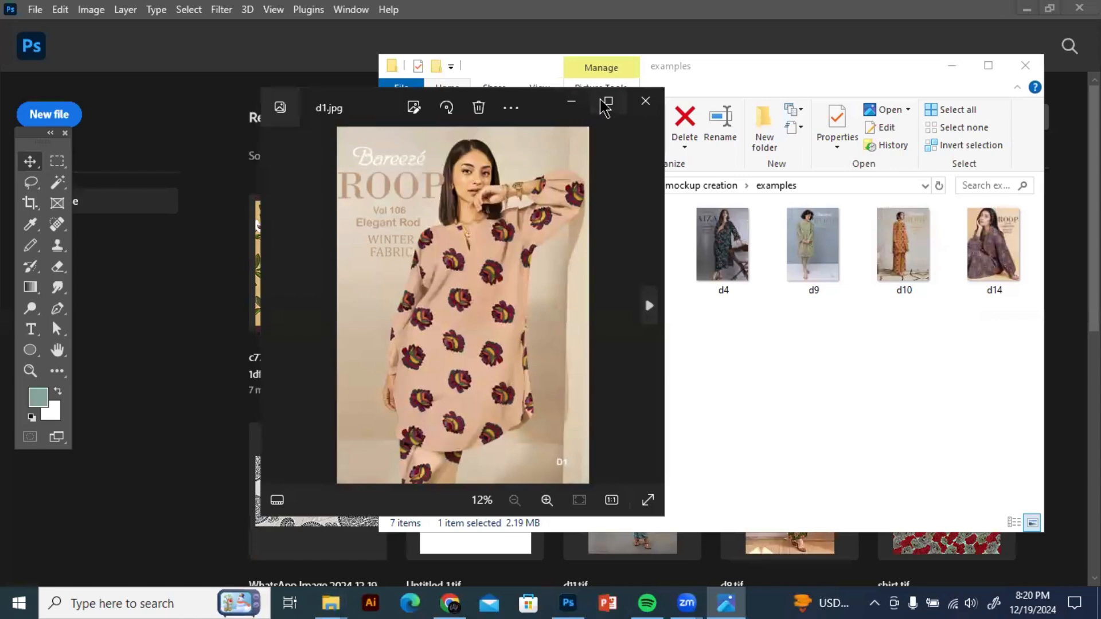
left_click(605, 104)
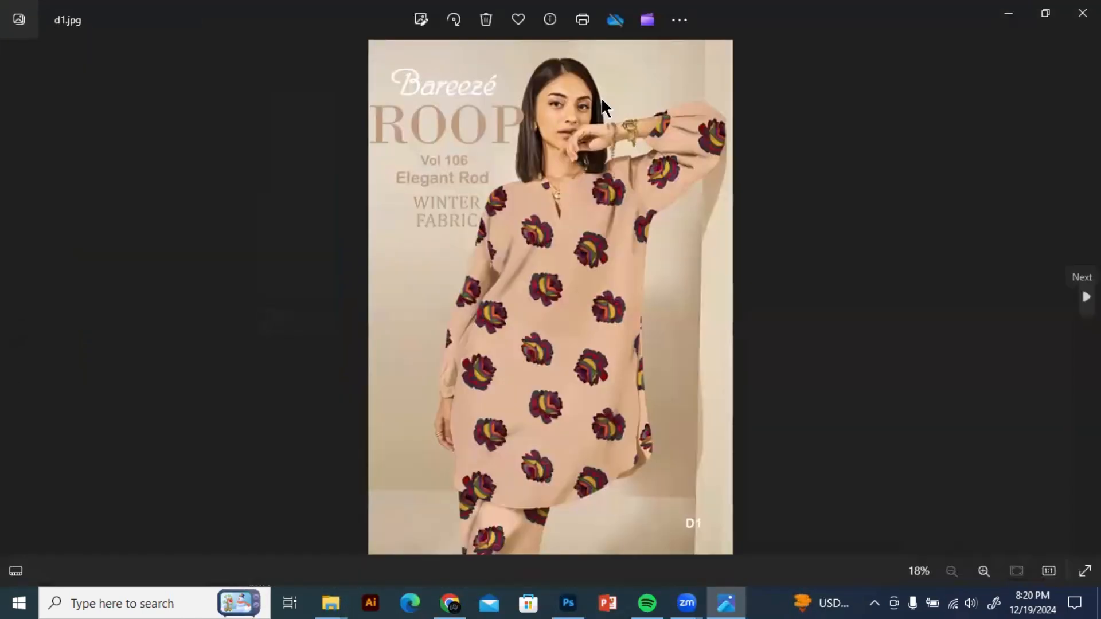
Step: Go on to the d4 mockup image and examine its fabric print closely from neckline to trousers
key("Right")
key("Right")
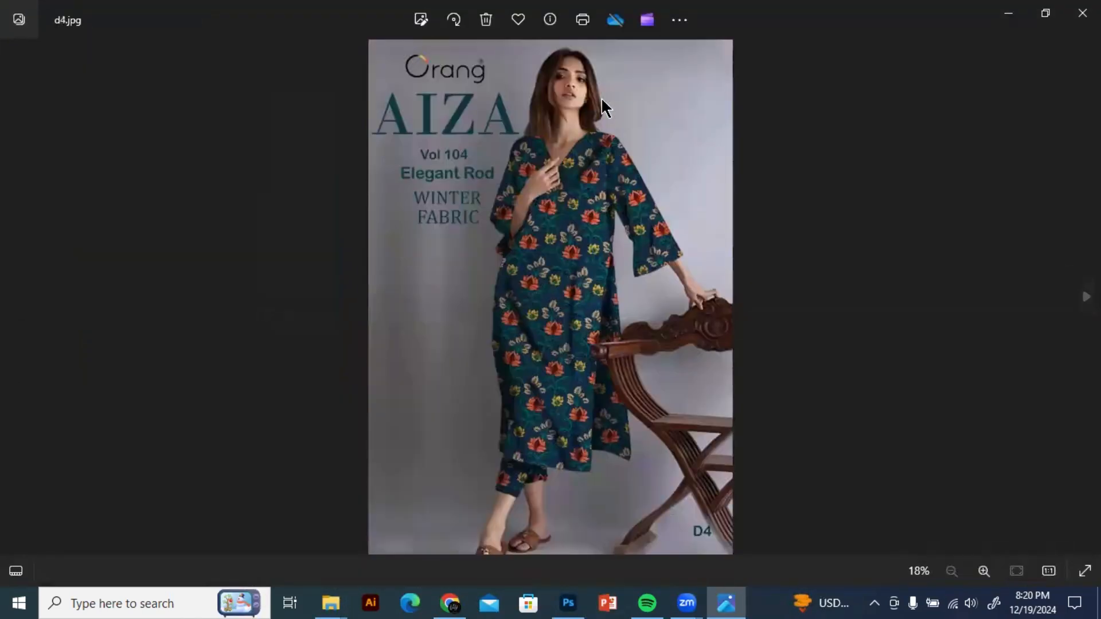
scroll(601, 97, "up", 2)
scroll(604, 105, "up", 2)
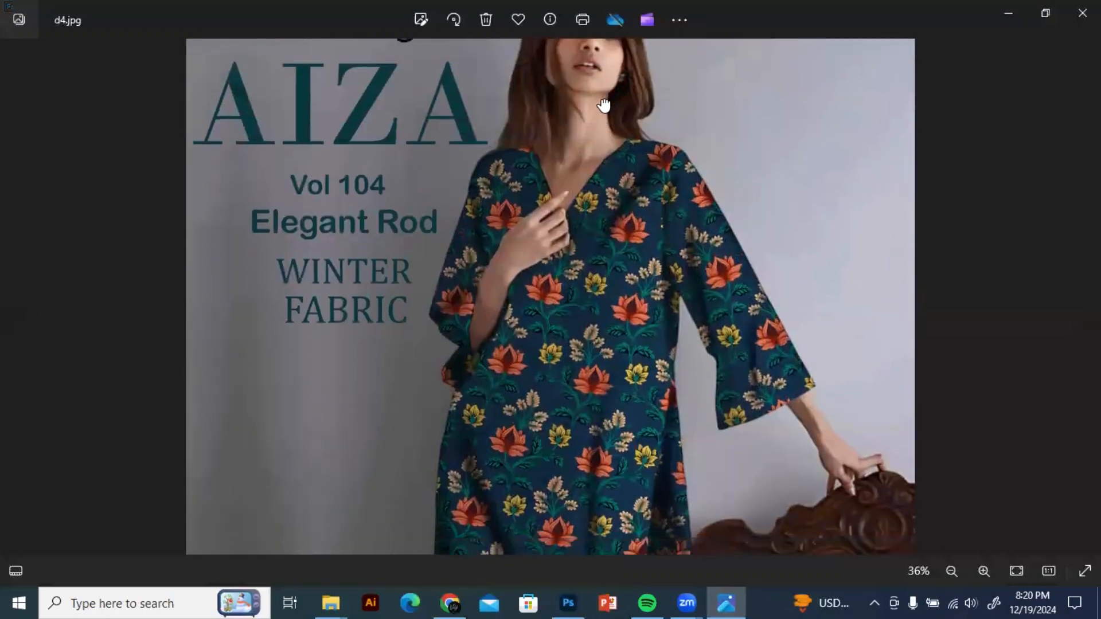
scroll(604, 105, "down", 6)
scroll(604, 105, "down", 1)
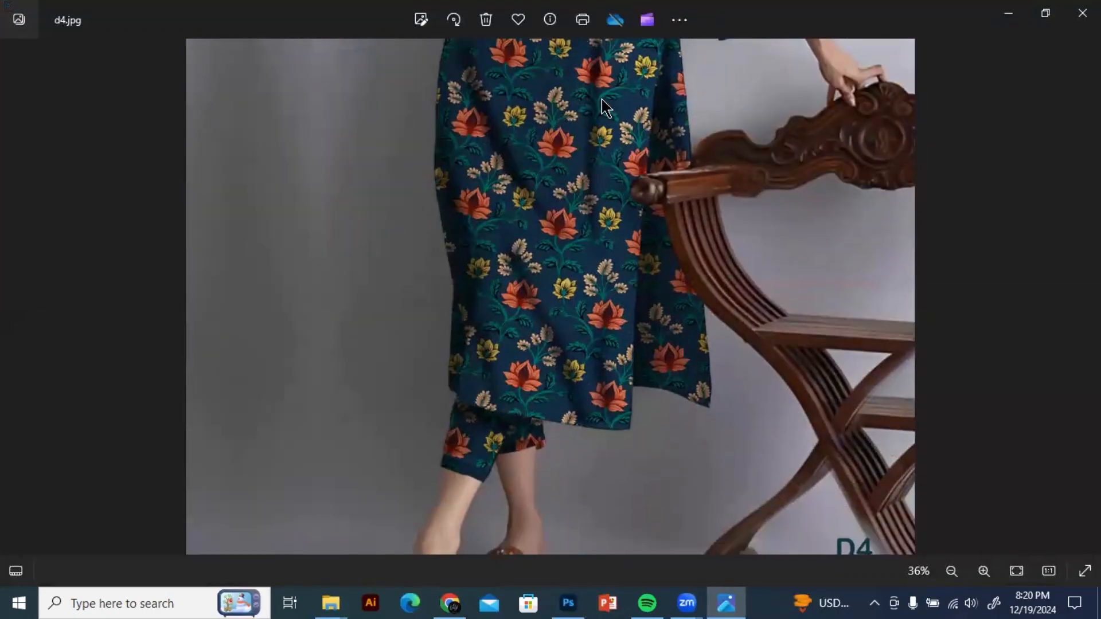
double_click(601, 98)
Step: Examine the d9, d10 and d14 mockup images in turn, checking the print on each outfit up close
key("Right")
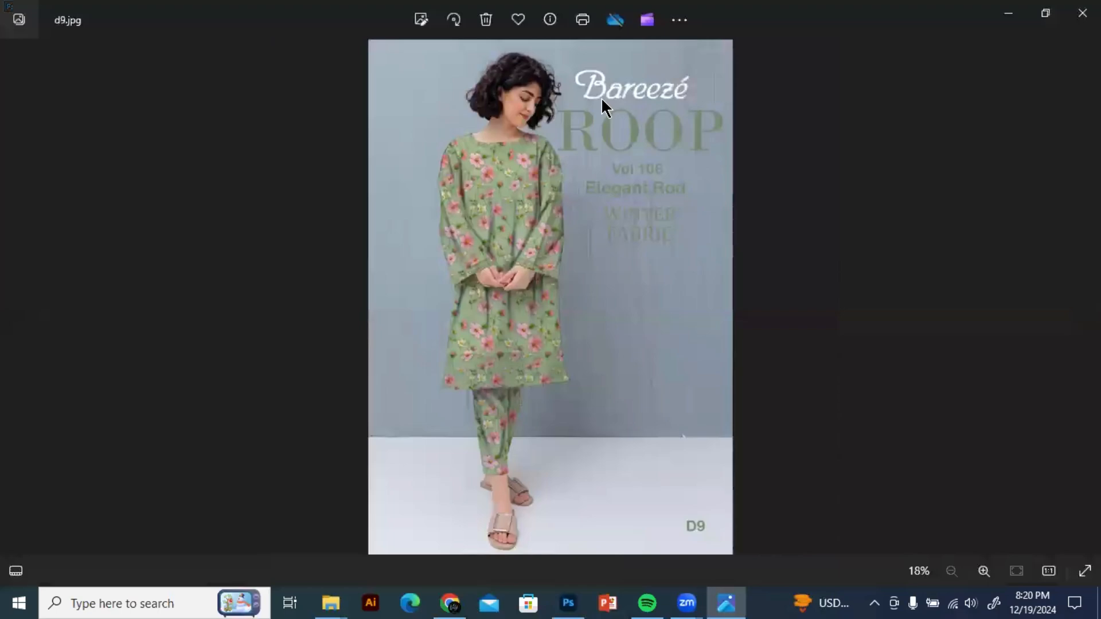
scroll(601, 97, "up", 4)
double_click(601, 98)
key("Right")
scroll(602, 103, "up", 4)
scroll(605, 105, "down", 2)
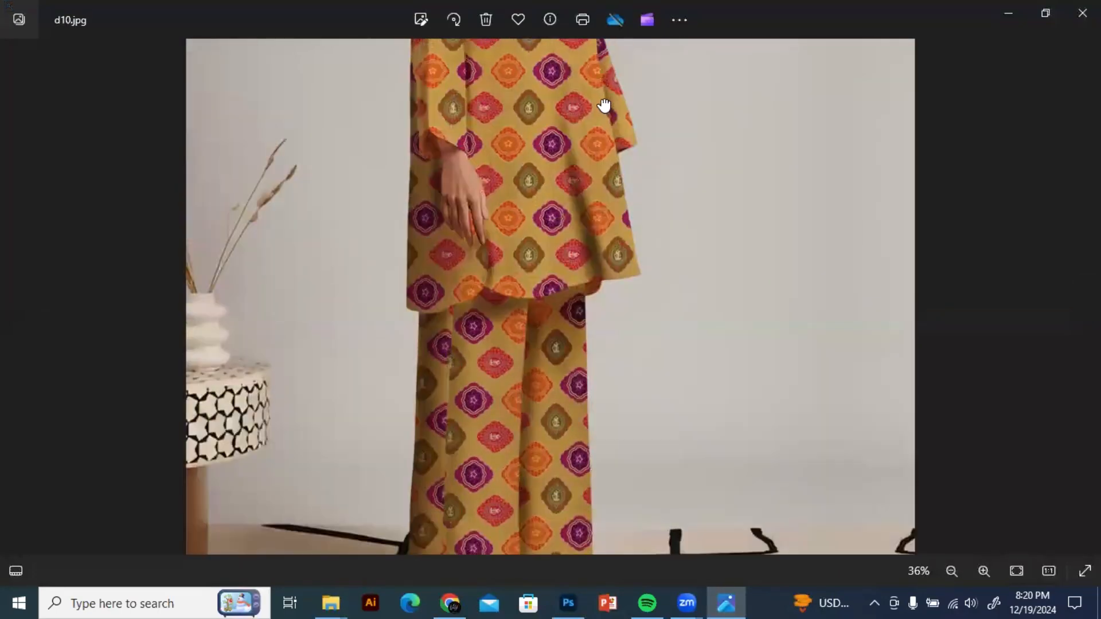
scroll(602, 104, "up", 4)
double_click(601, 97)
key("Right")
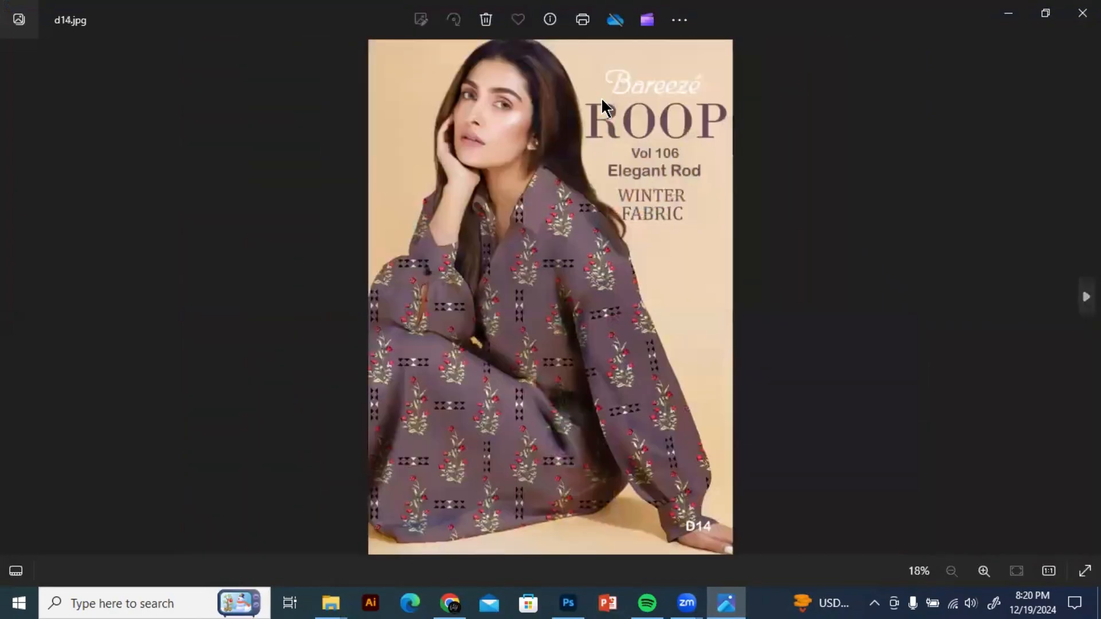
scroll(602, 97, "up", 4)
scroll(604, 105, "down", 2)
double_click(604, 105)
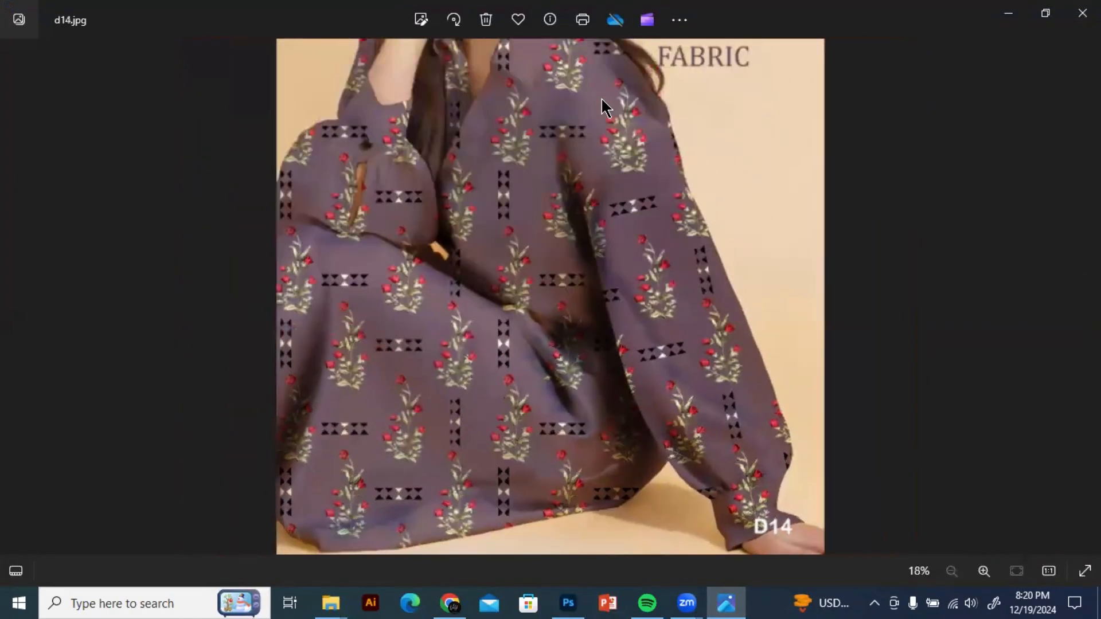
Step: Examine the floral print on the d15 mockup's shirt and trousers, closing the viewer and minimizing the examples folder at the end
key("Right")
scroll(602, 104, "up", 4)
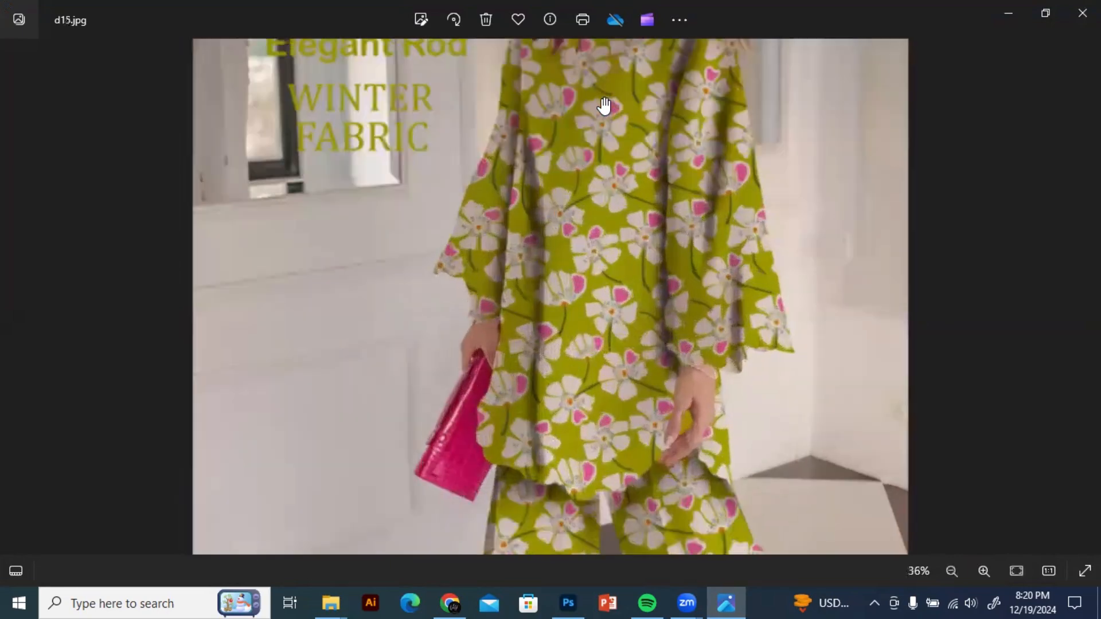
scroll(602, 104, "down", 4)
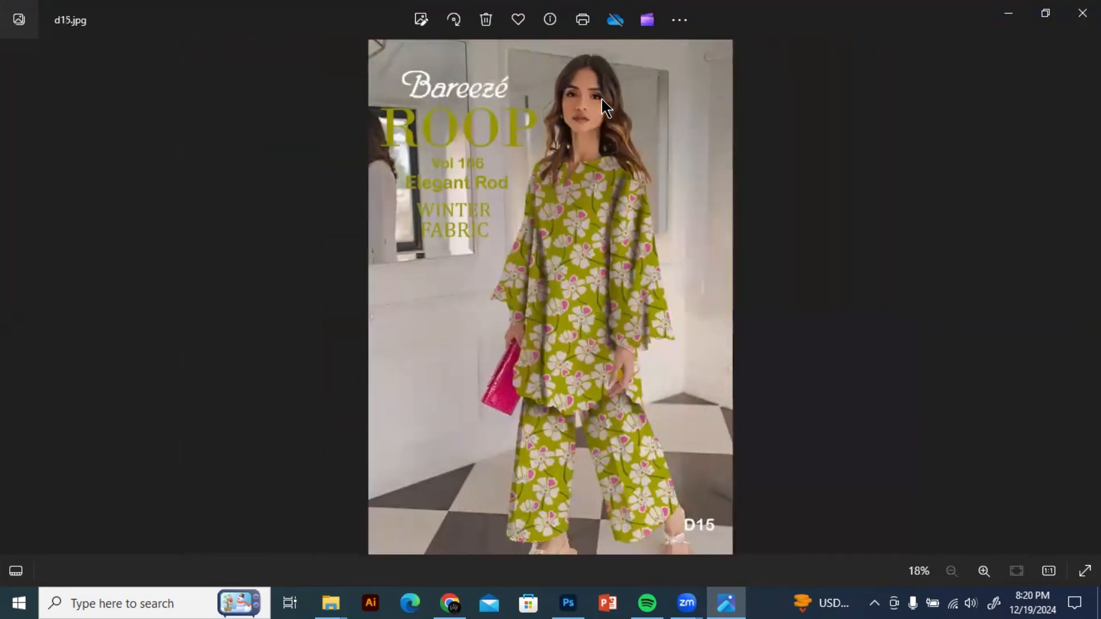
key("ctrl+plus")
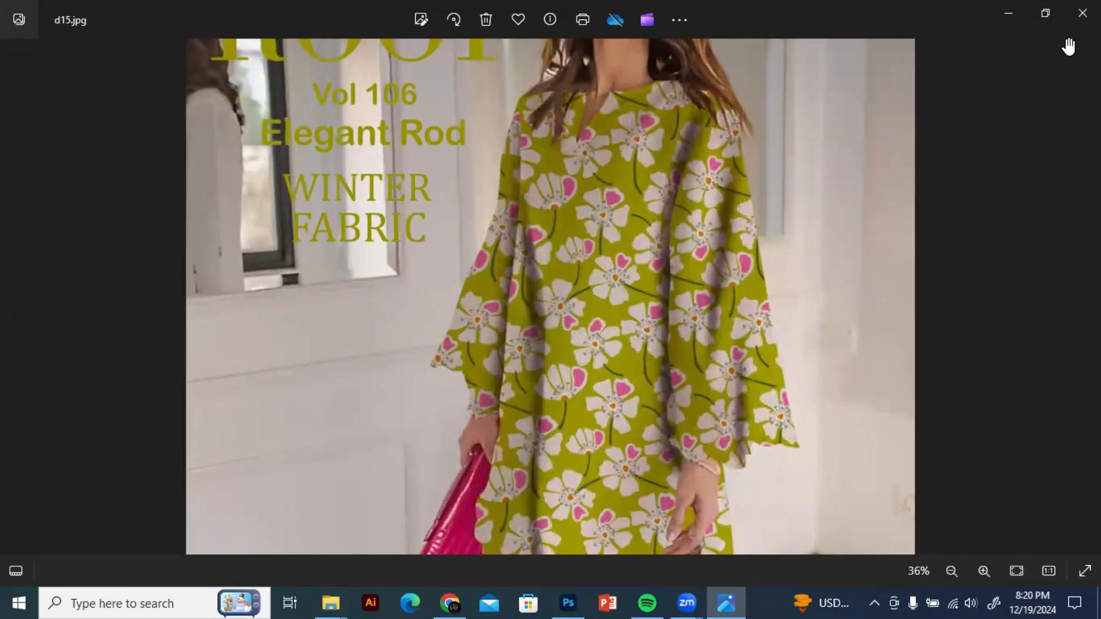
scroll(1069, 45, "down", 1)
scroll(1069, 44, "up", 1)
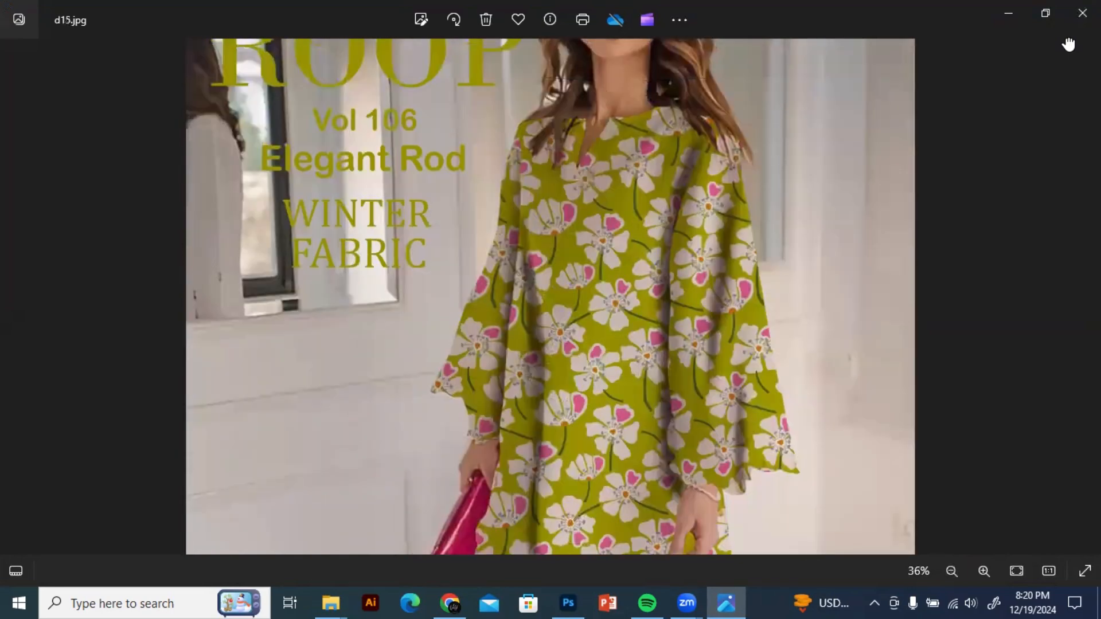
scroll(1069, 44, "down", 4)
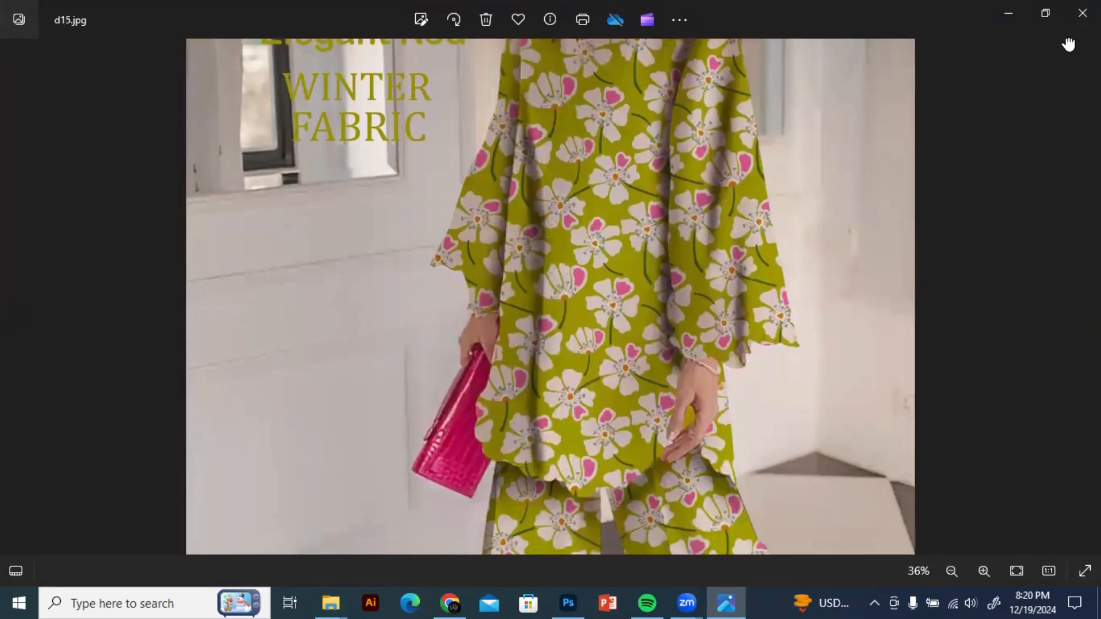
key("ctrl+minus")
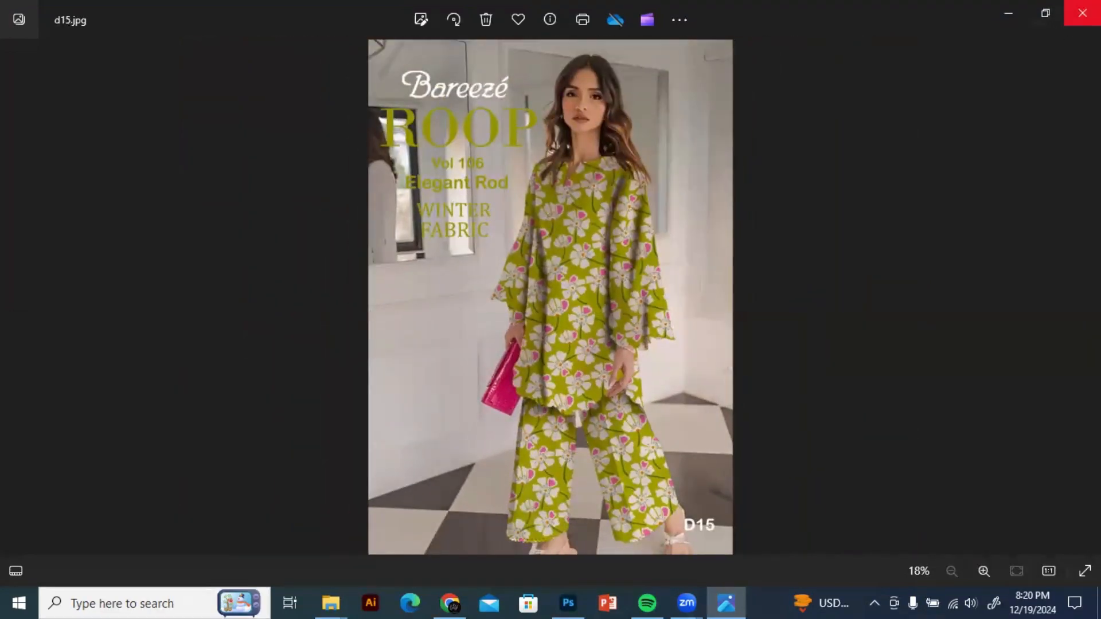
left_click(1081, 12)
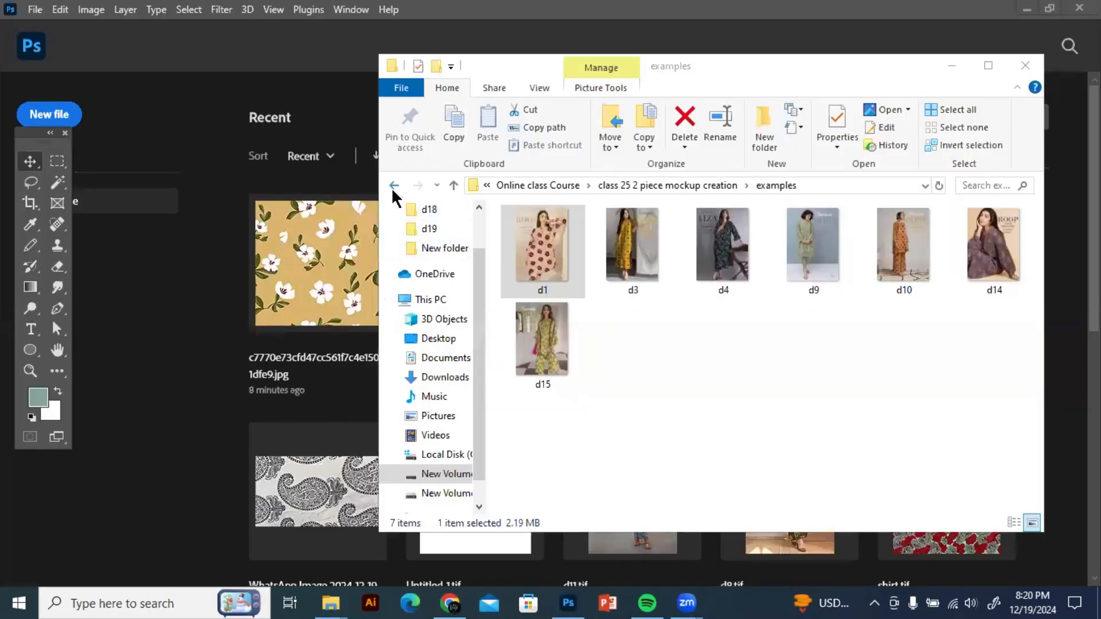
left_click(952, 65)
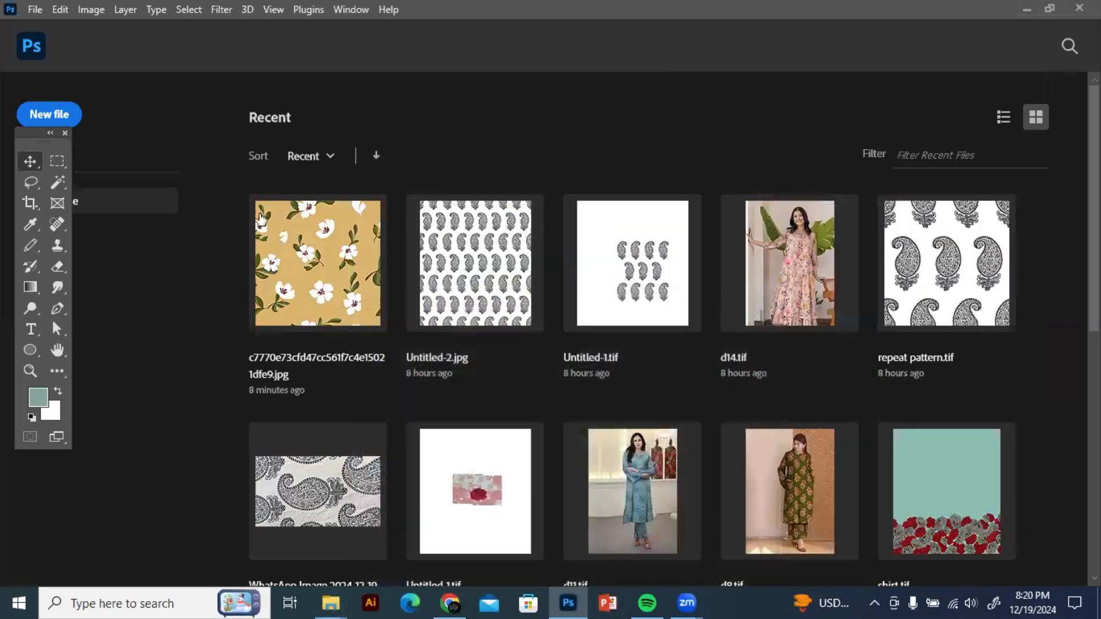
Step: Create a portrait document from the A4 print preset, 210 x 297 mm at 300 pixels/inch, in RGB Color with a white background
left_click(56, 118)
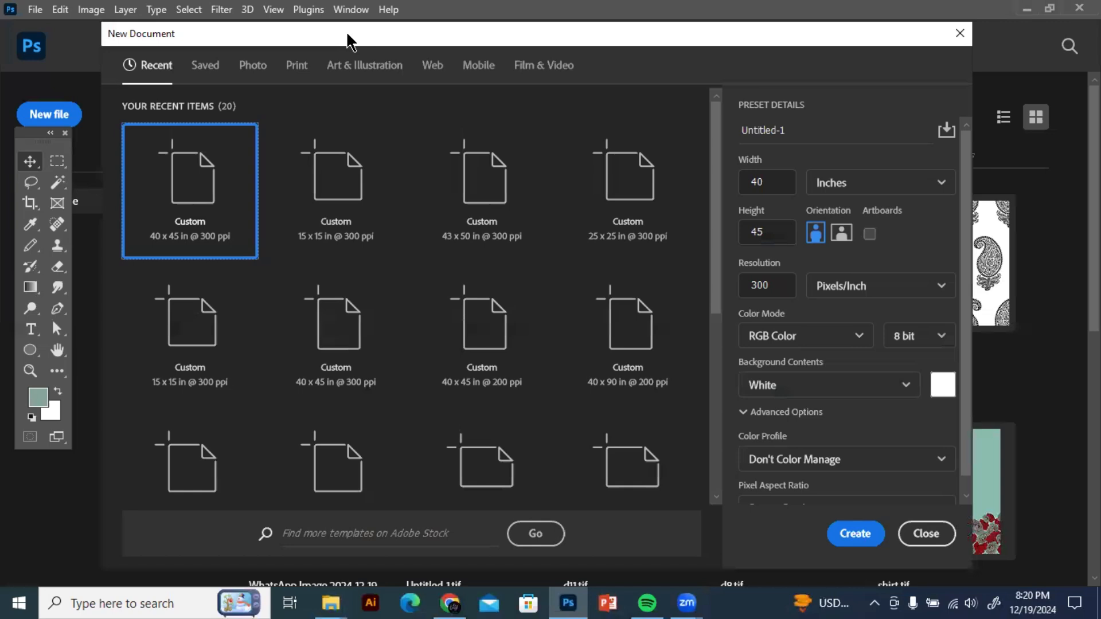
left_click_drag(347, 33, 351, 41)
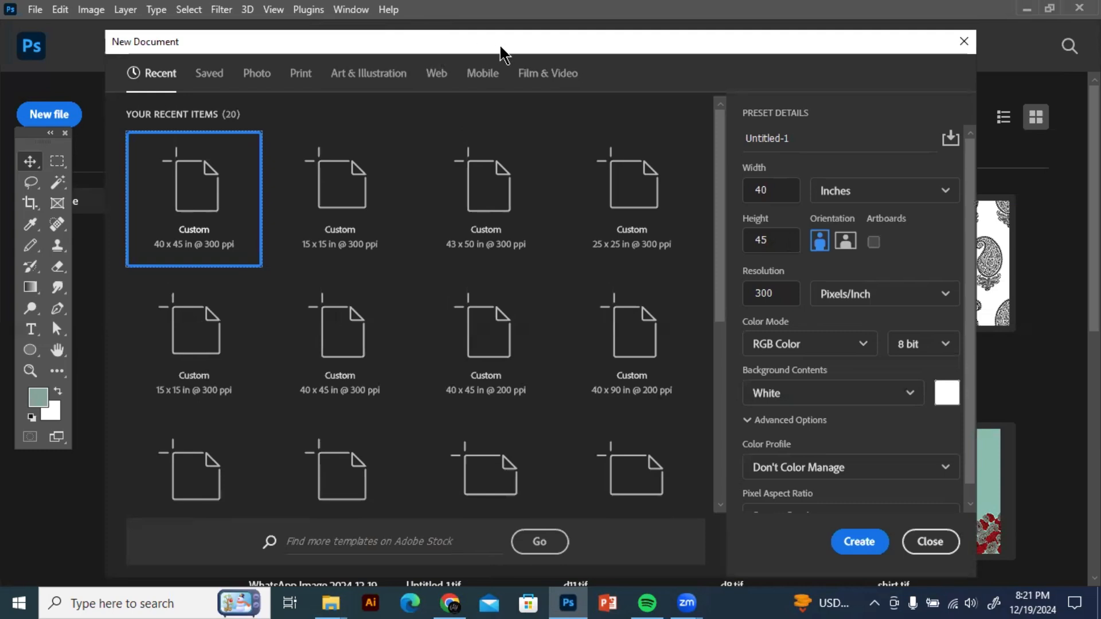
left_click_drag(495, 48, 508, 43)
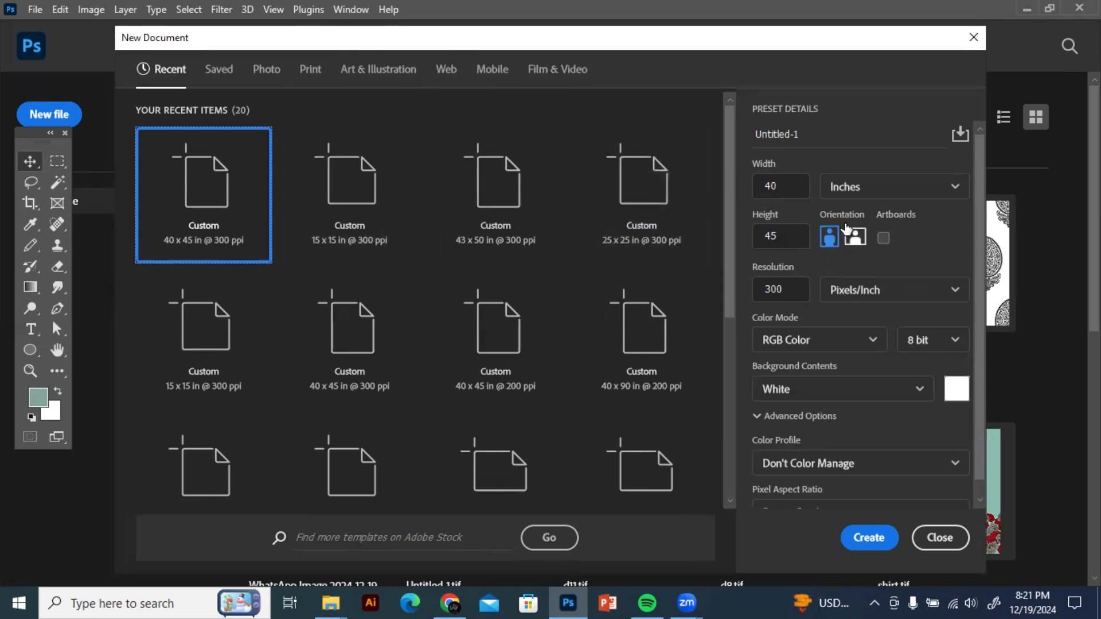
left_click(777, 187)
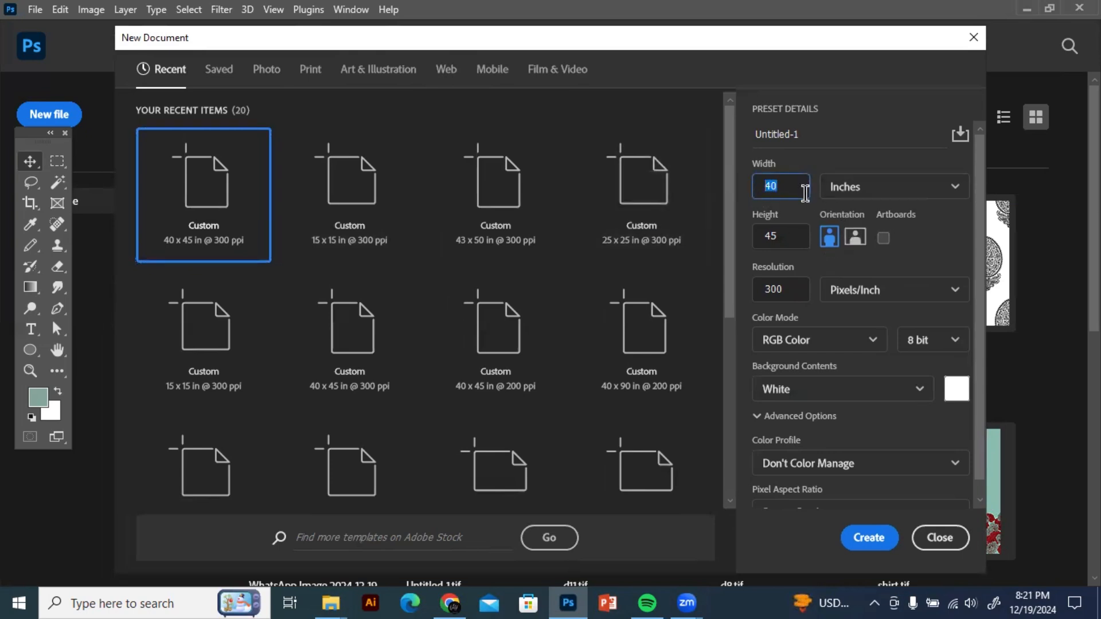
left_click(783, 192)
left_click_drag(763, 191, 777, 187)
left_click(777, 190)
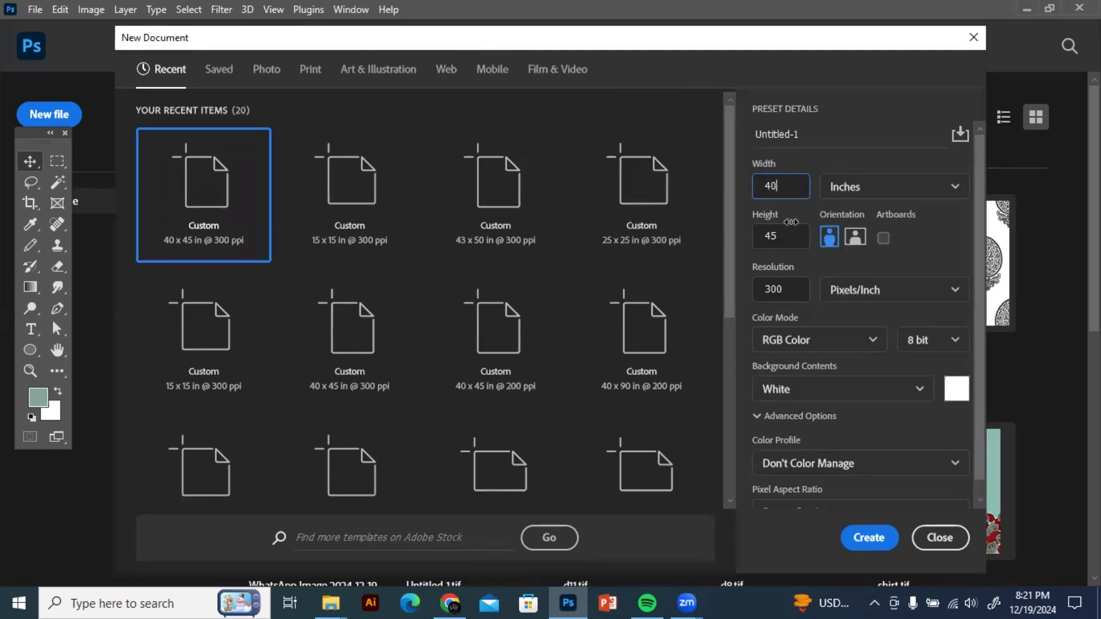
left_click(314, 74)
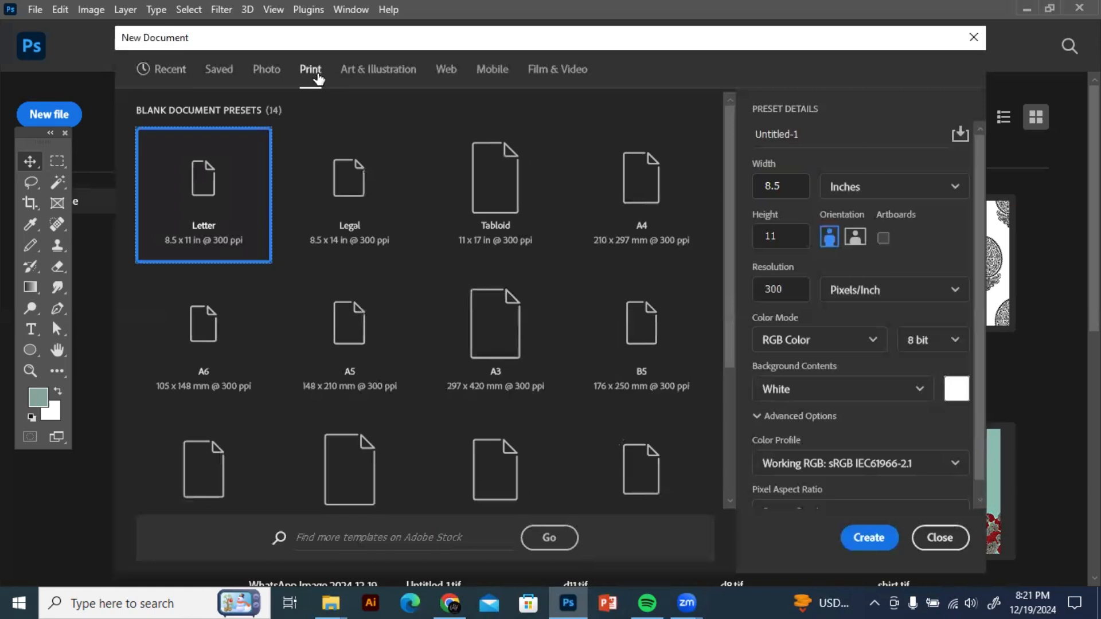
left_click(654, 190)
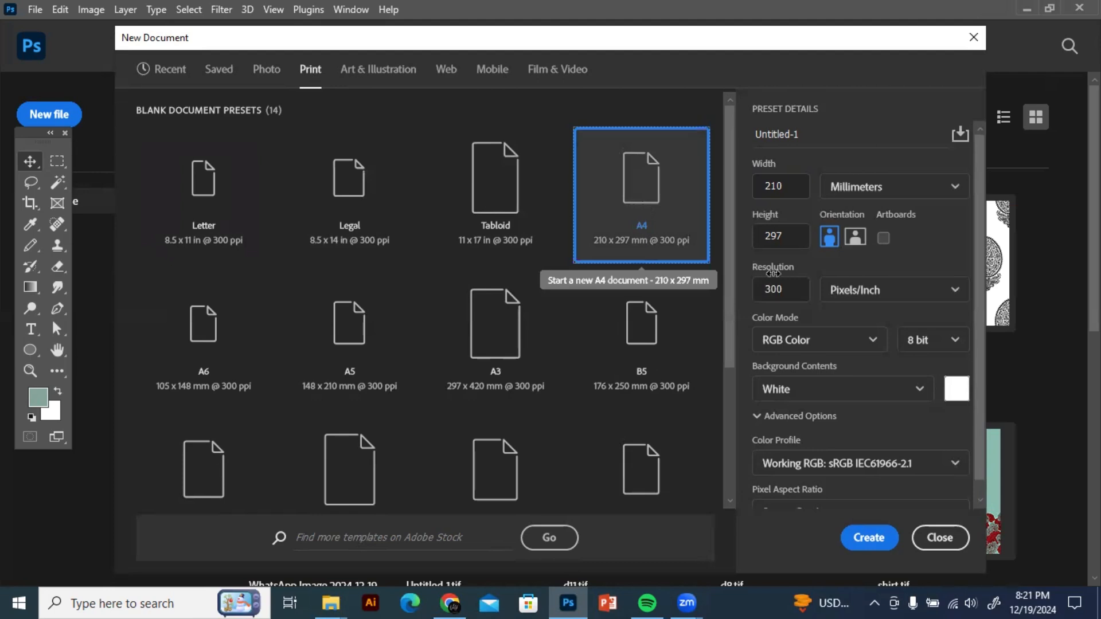
double_click(760, 293)
left_click_drag(783, 293, 759, 294)
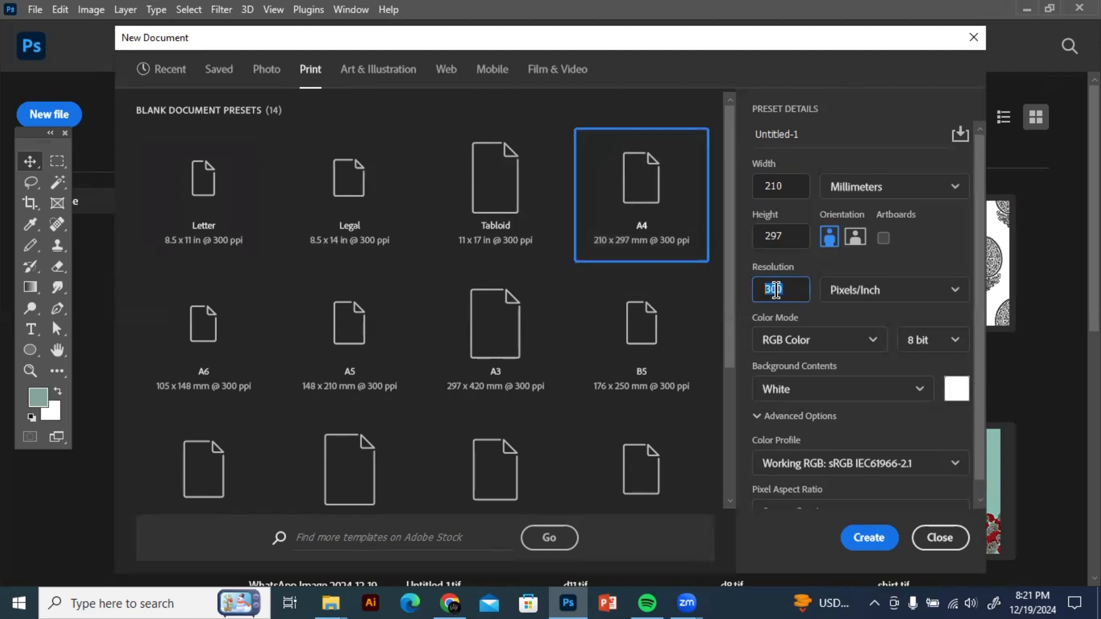
left_click(869, 539)
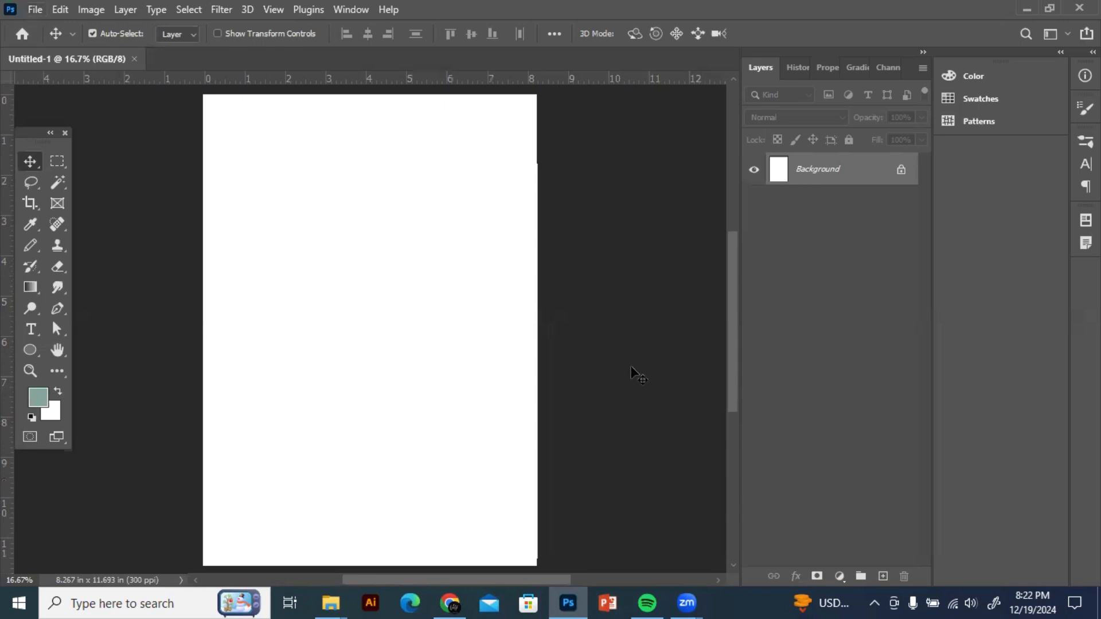
Step: Create a second A4 document with its dimensions expressed in inches, and close it again
left_click(36, 15)
key("Return")
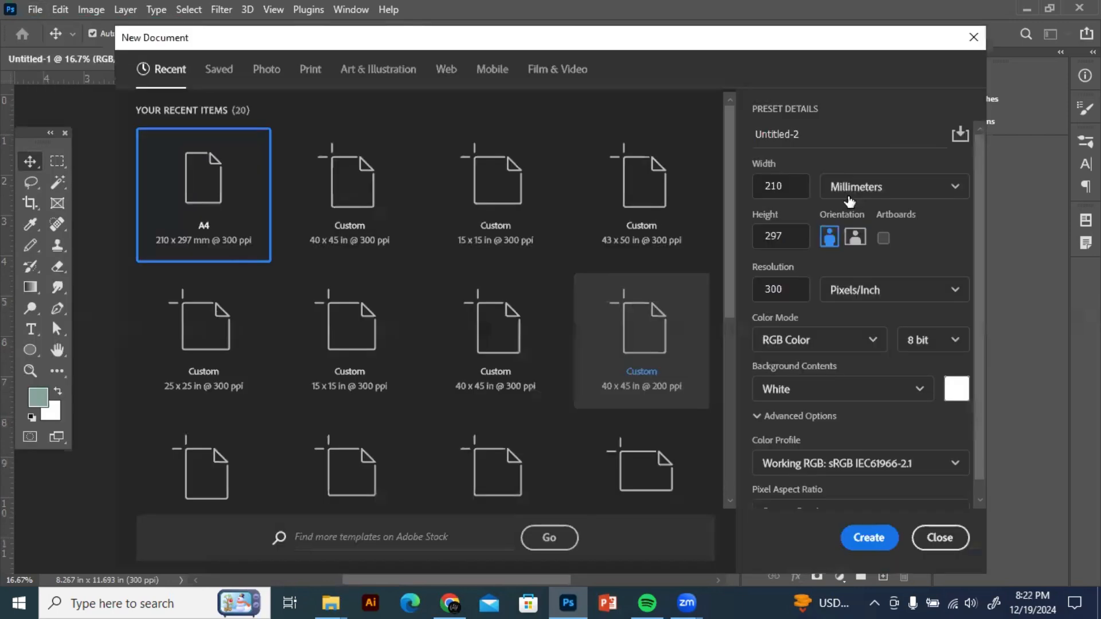
left_click(849, 195)
left_click(843, 239)
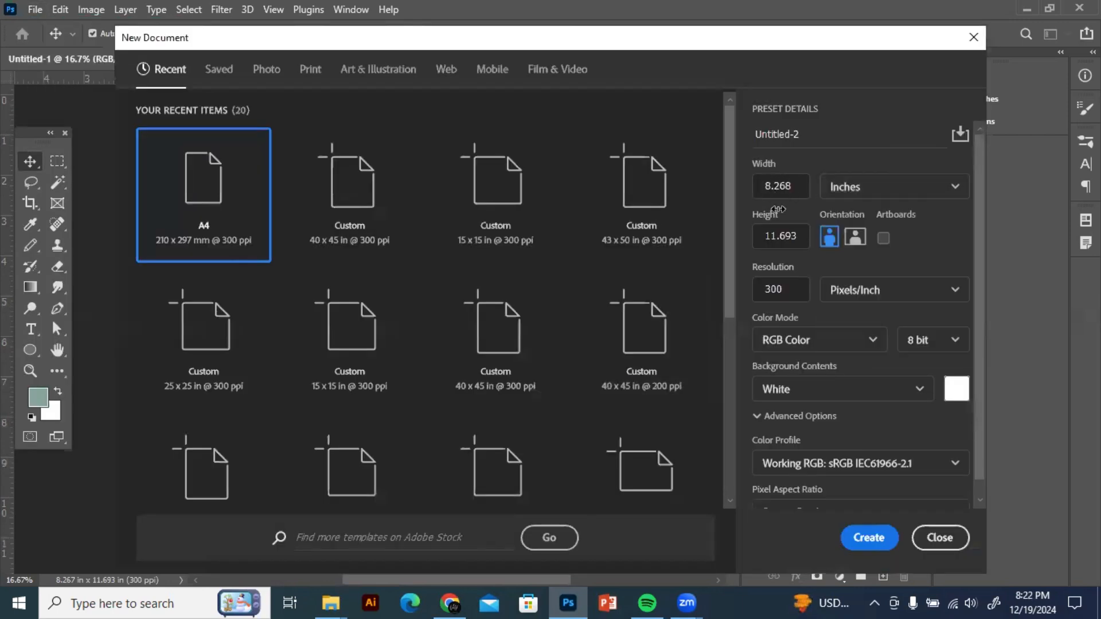
left_click(765, 231)
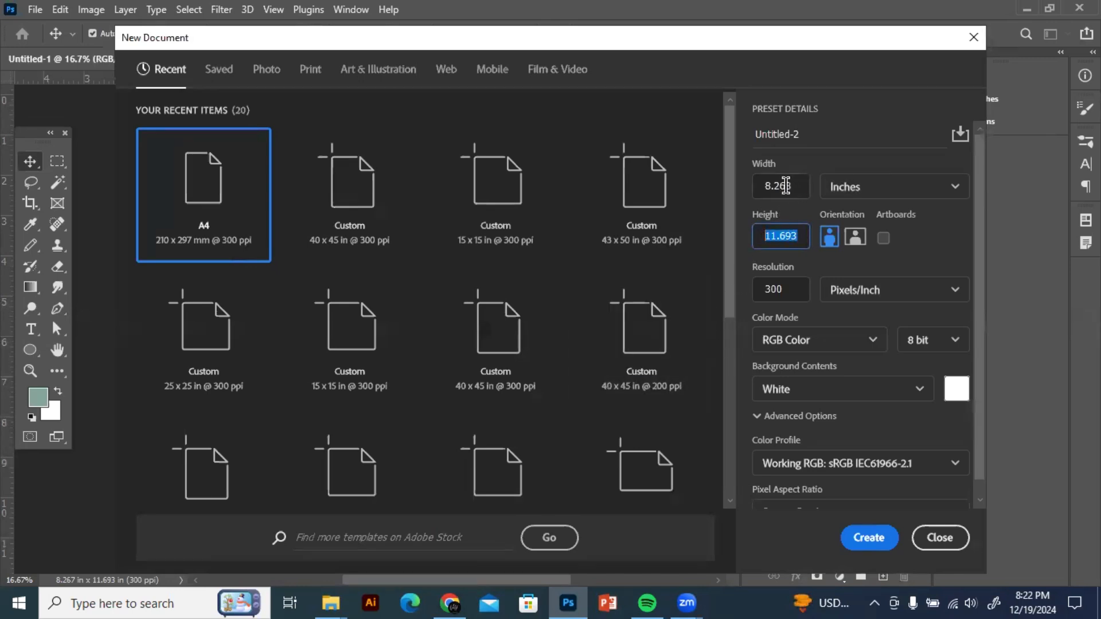
left_click(767, 188)
left_click(768, 242)
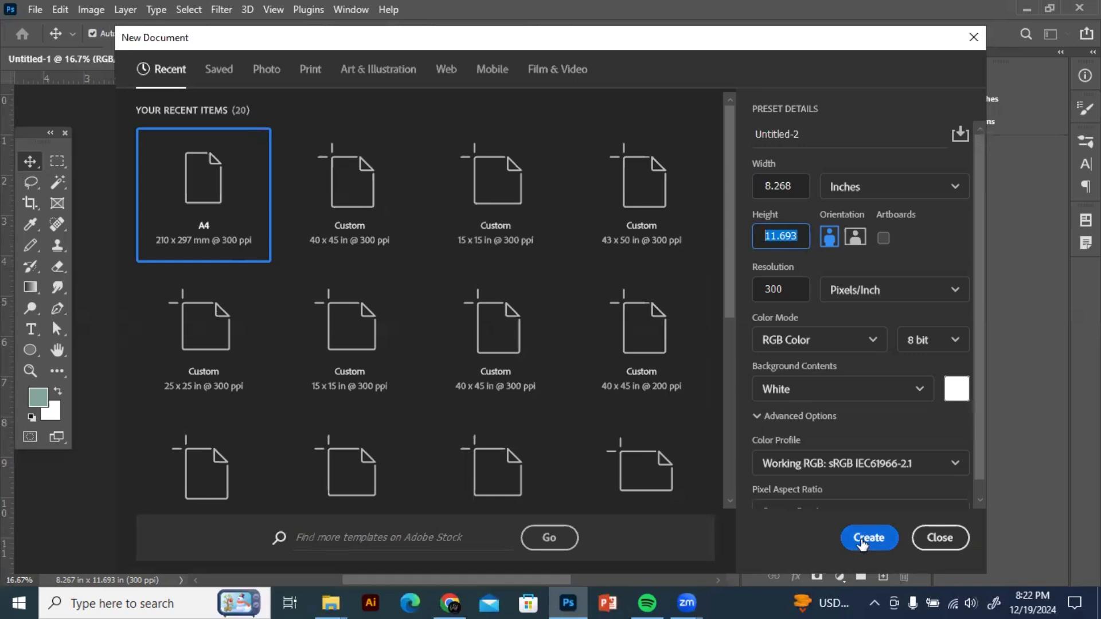
key("Return")
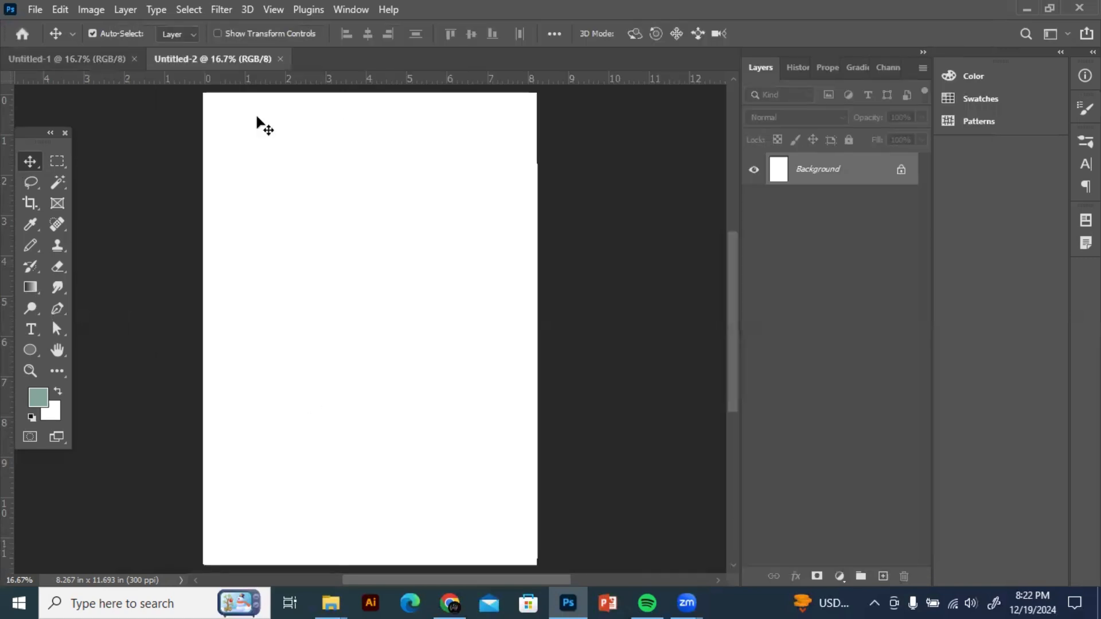
key("ctrl+w")
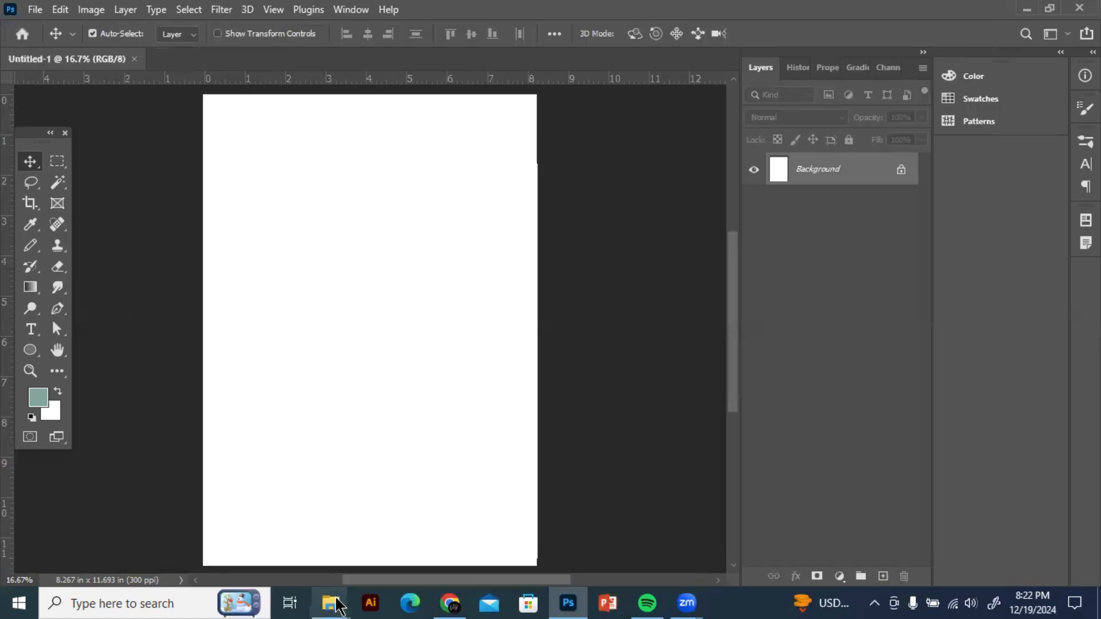
Step: Place the photo 1fbc858944bcf042e0e00b4402f9c404 (1) from the class 25 2 piece mockup creation folder into the A4 document
mouse_move(331, 602)
left_click(290, 520)
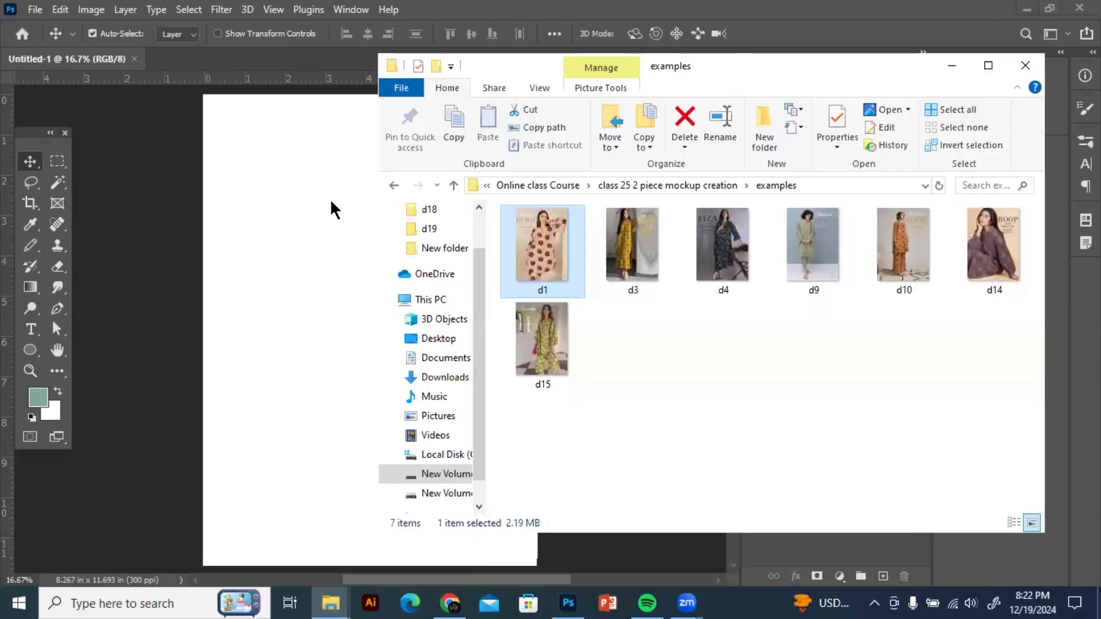
left_click(394, 185)
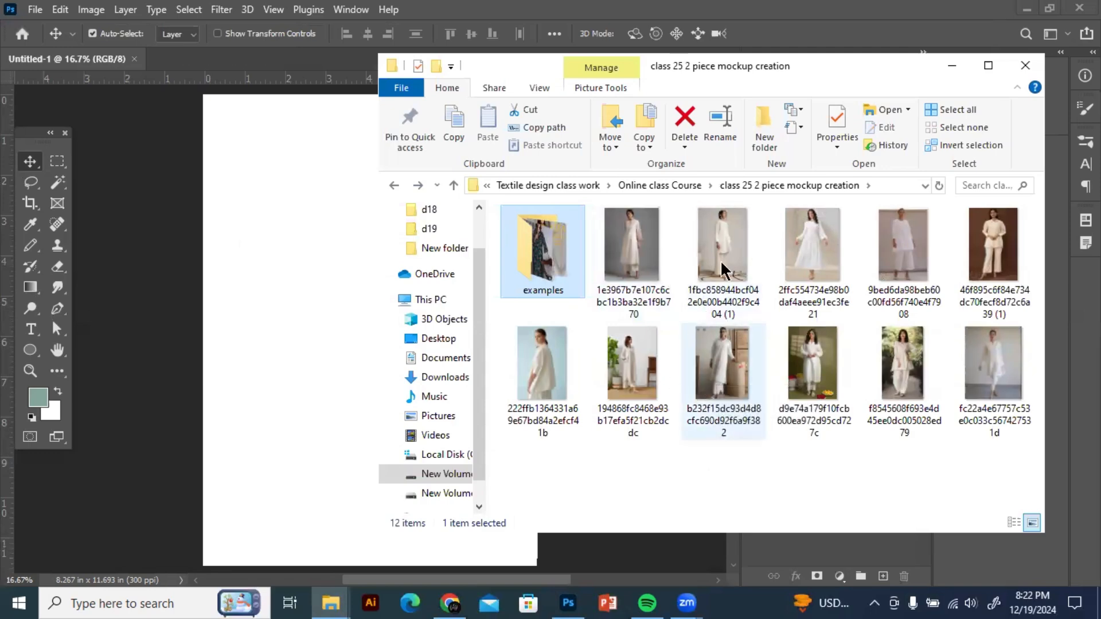
left_click_drag(720, 267, 266, 413)
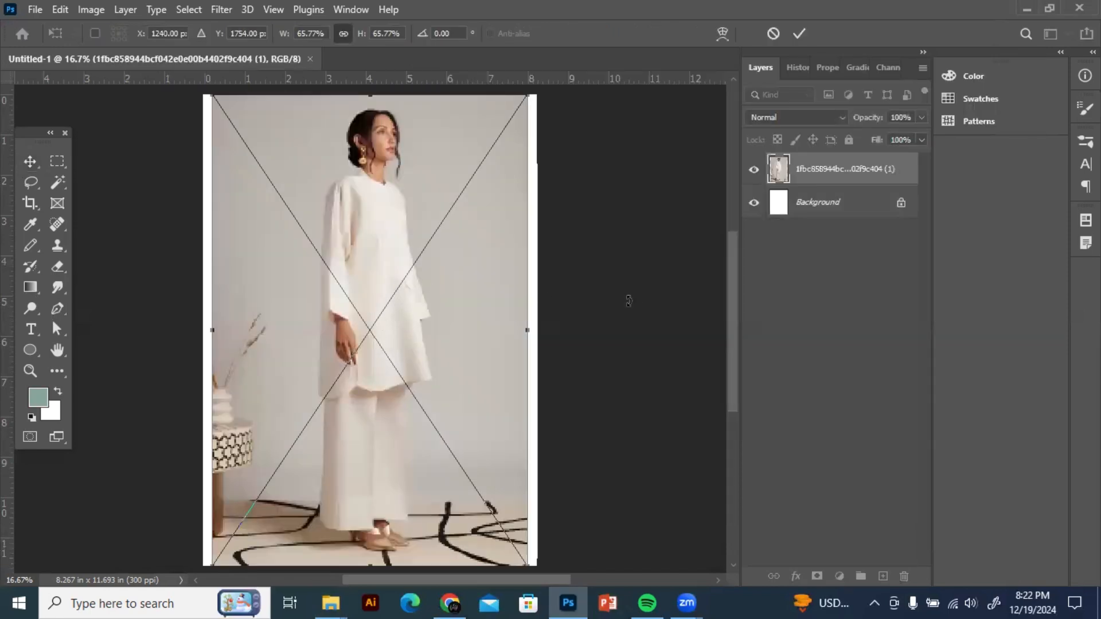
key("Return")
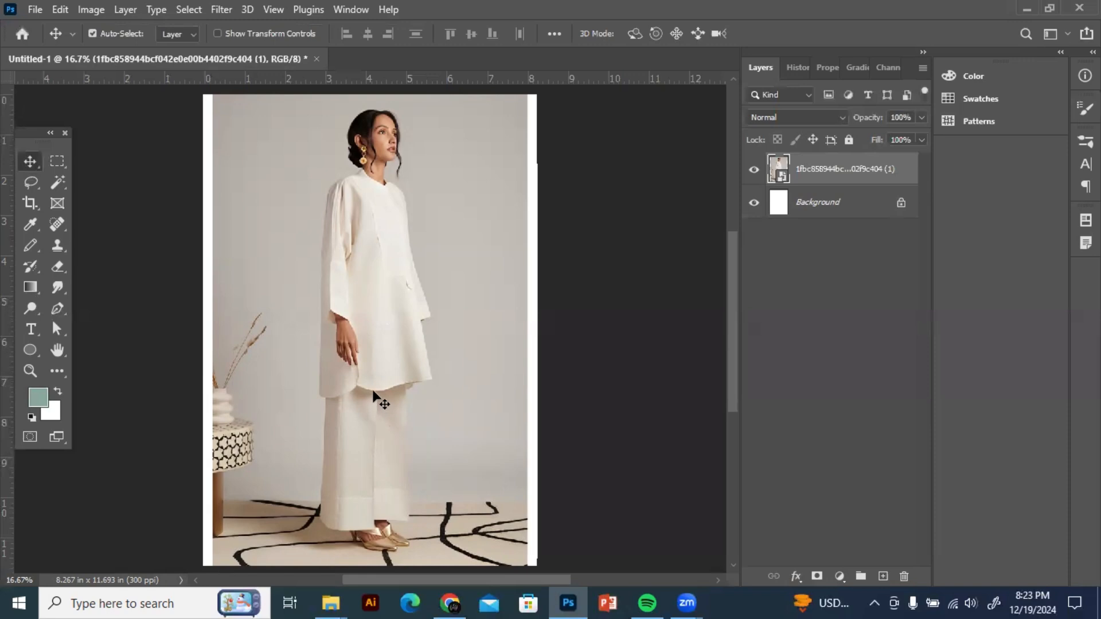
key("ctrl")
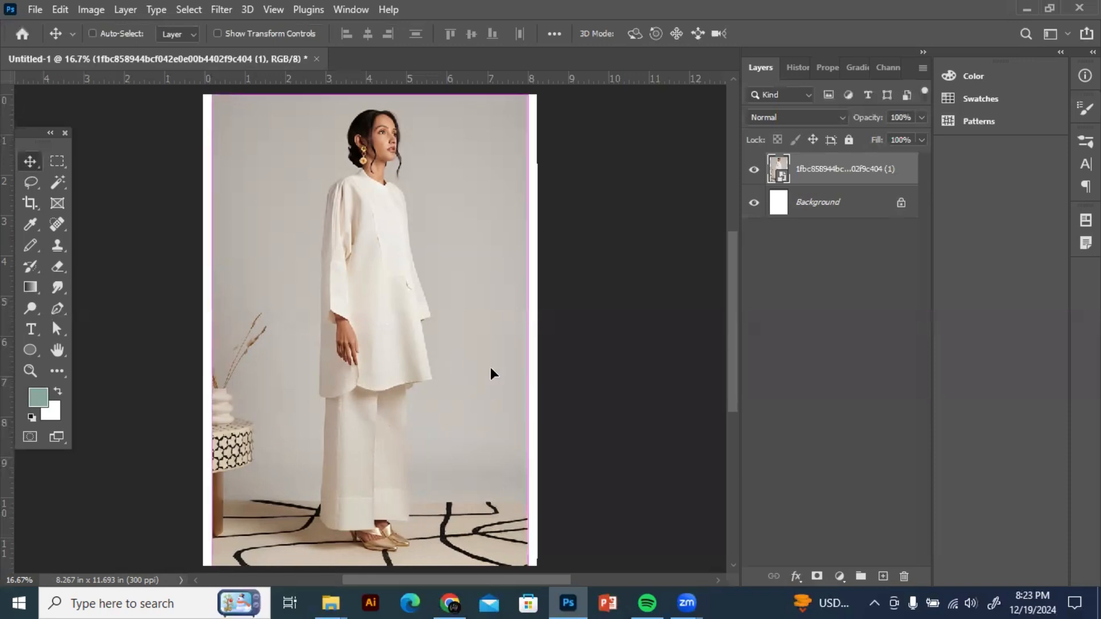
key("ctrl+t")
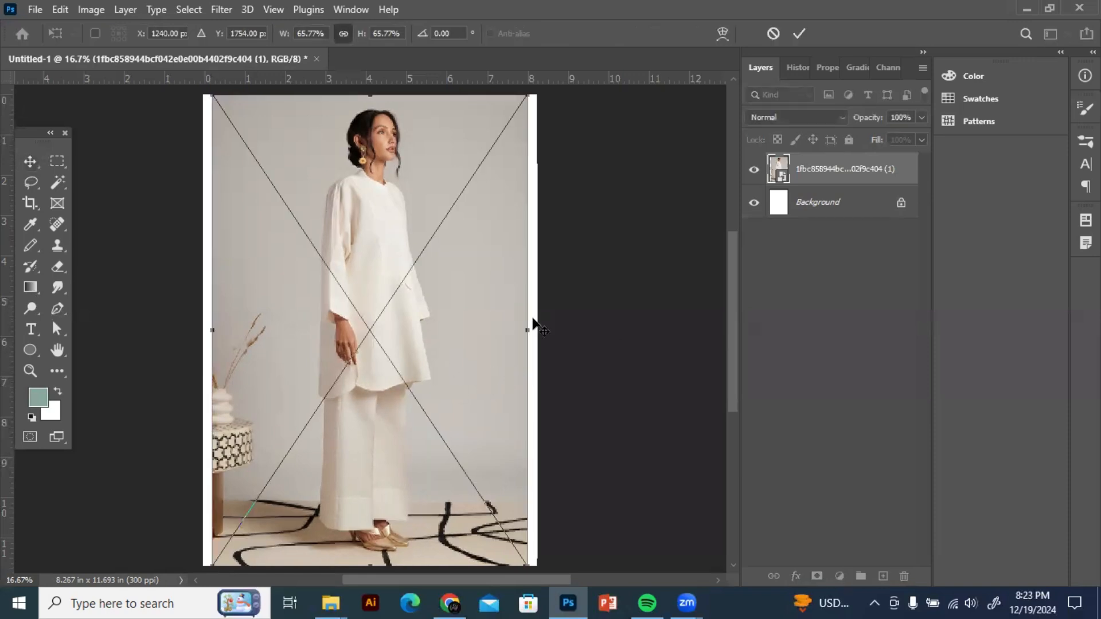
key("Return")
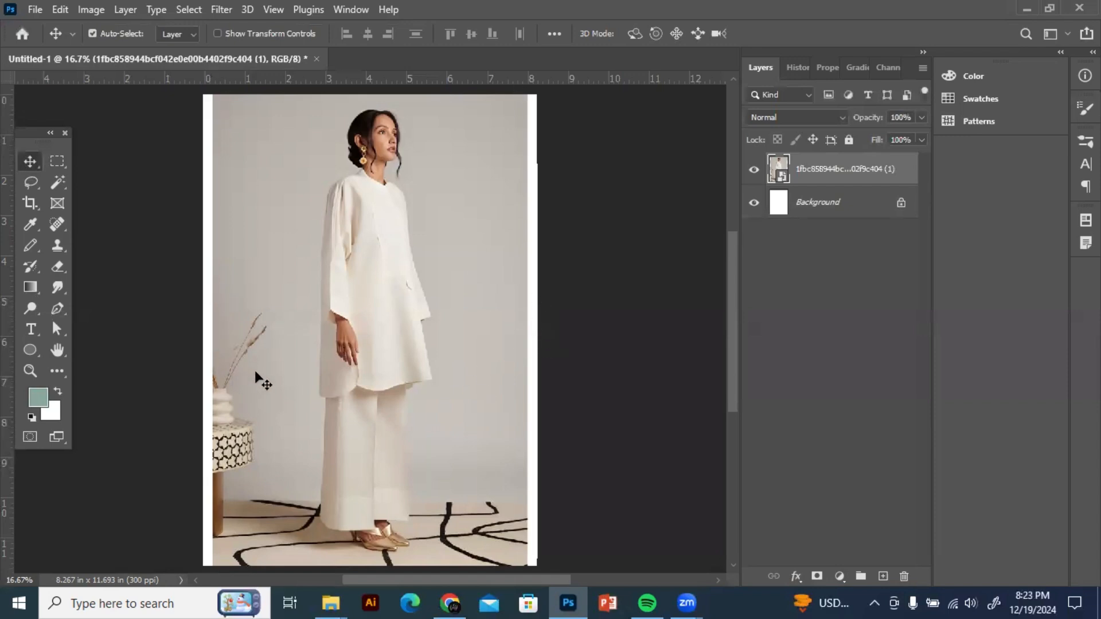
Step: Shift the placed photo to the right until it meets the page's right edge
left_click_drag(253, 374, 264, 376)
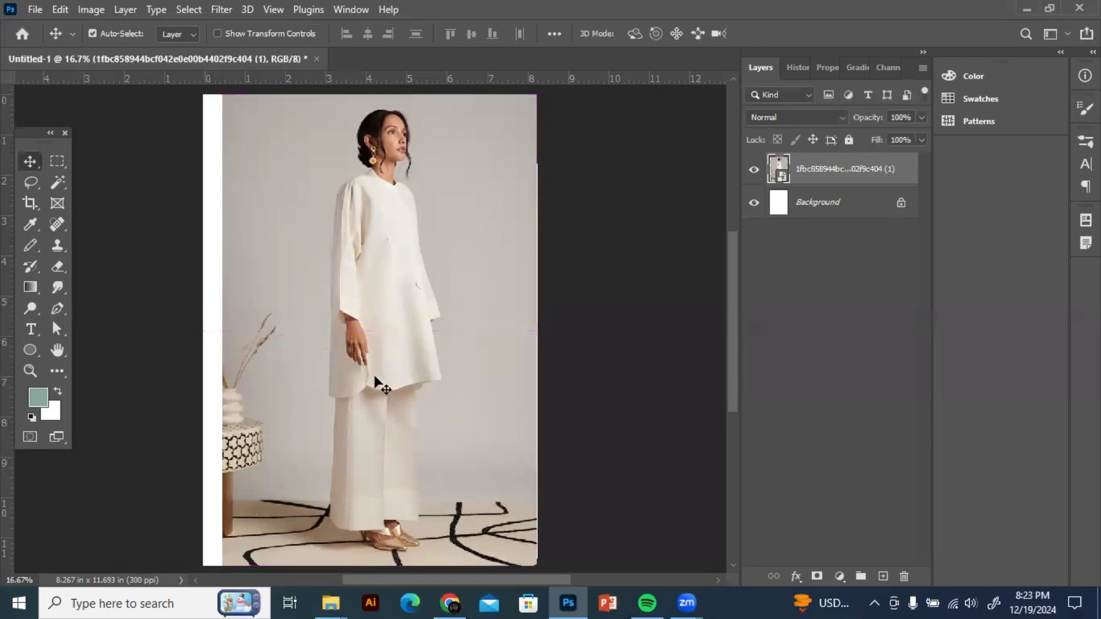
key("shift+Right")
key("shift+Right")
key("shift+Right")
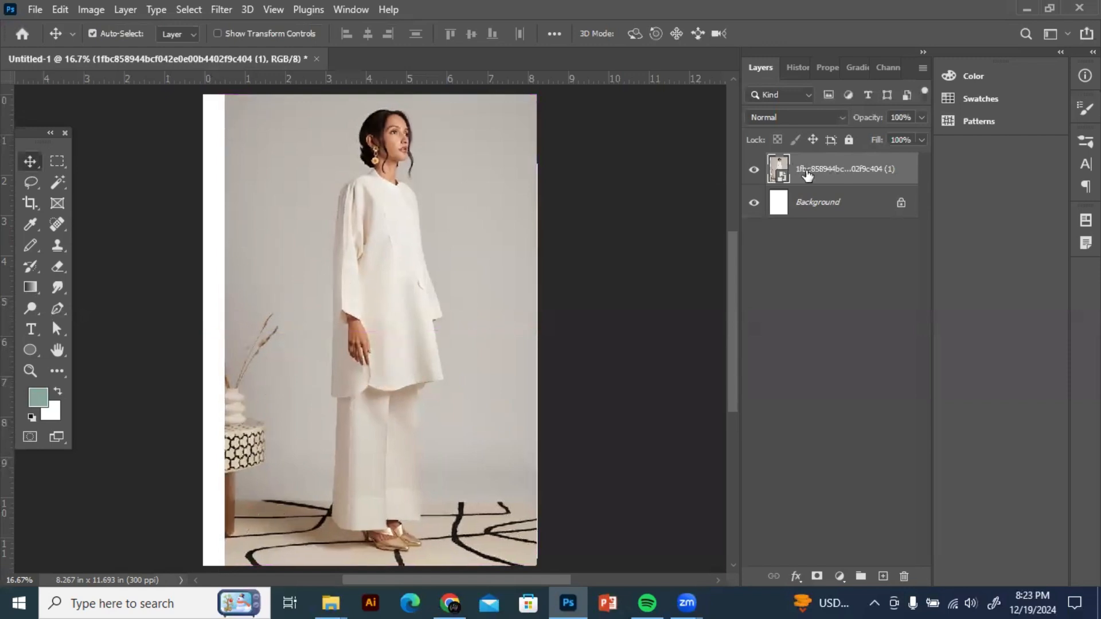
Step: Rasterize the photo layer and copy a full-height strip along its left edge onto a new layer
right_click(825, 172)
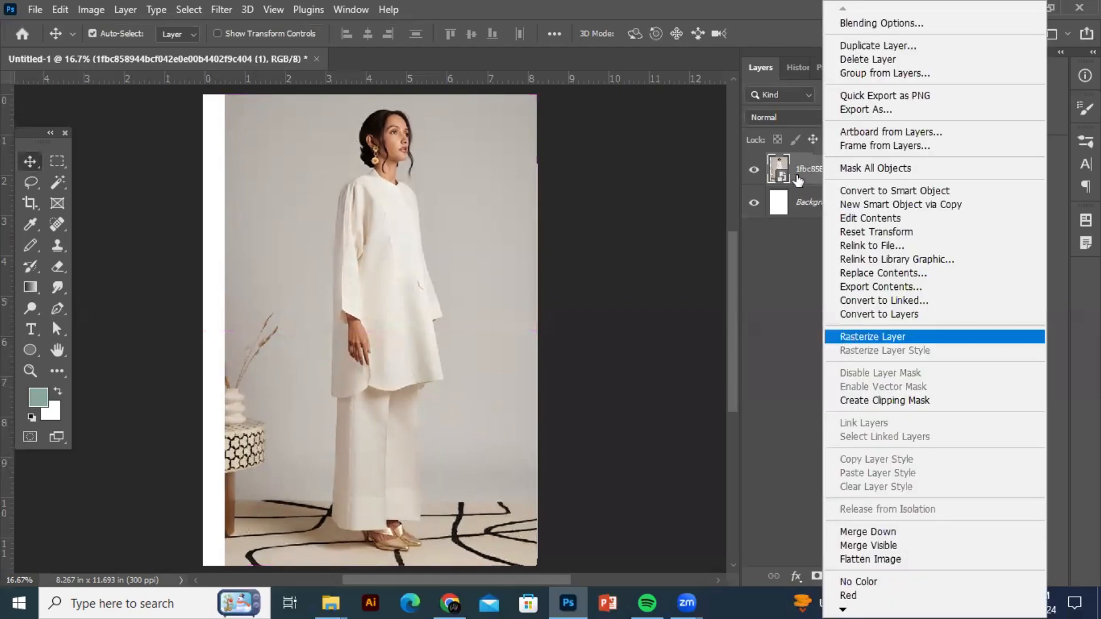
left_click(873, 337)
left_click(57, 161)
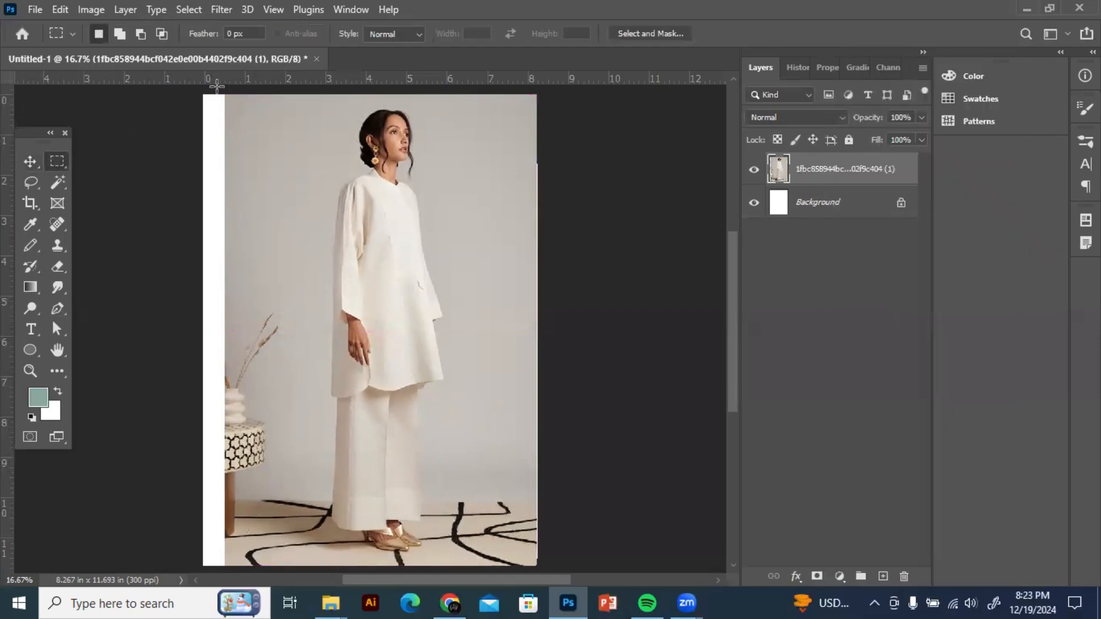
left_click_drag(220, 89, 281, 546)
key("ctrl+j")
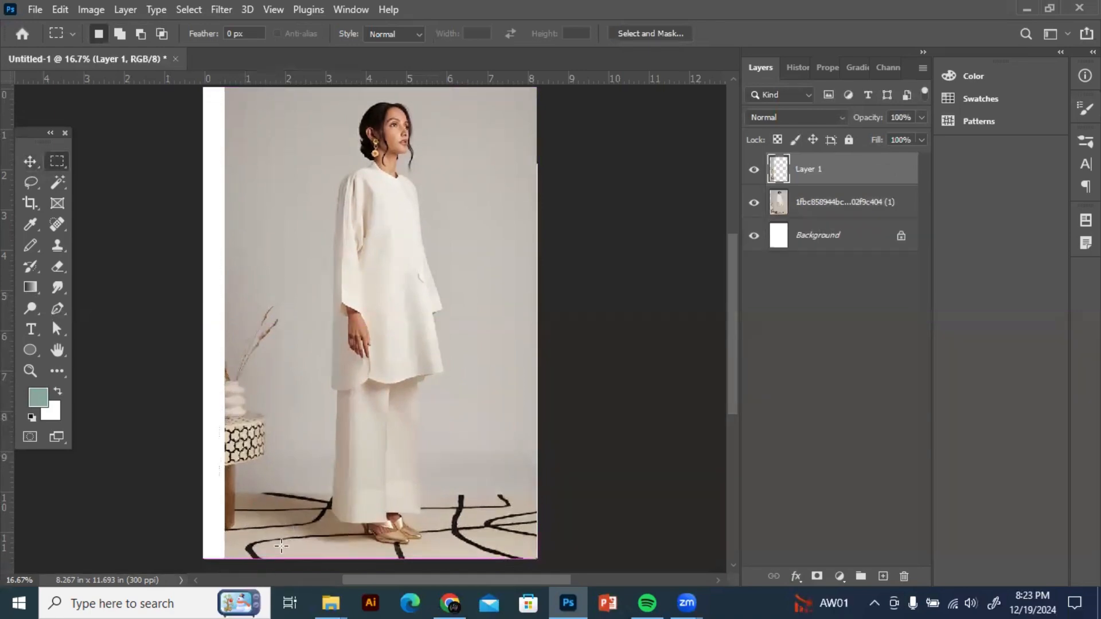
Step: Flip the copied strip horizontally and move it left over the white gap beside the photo
key("ctrl+t")
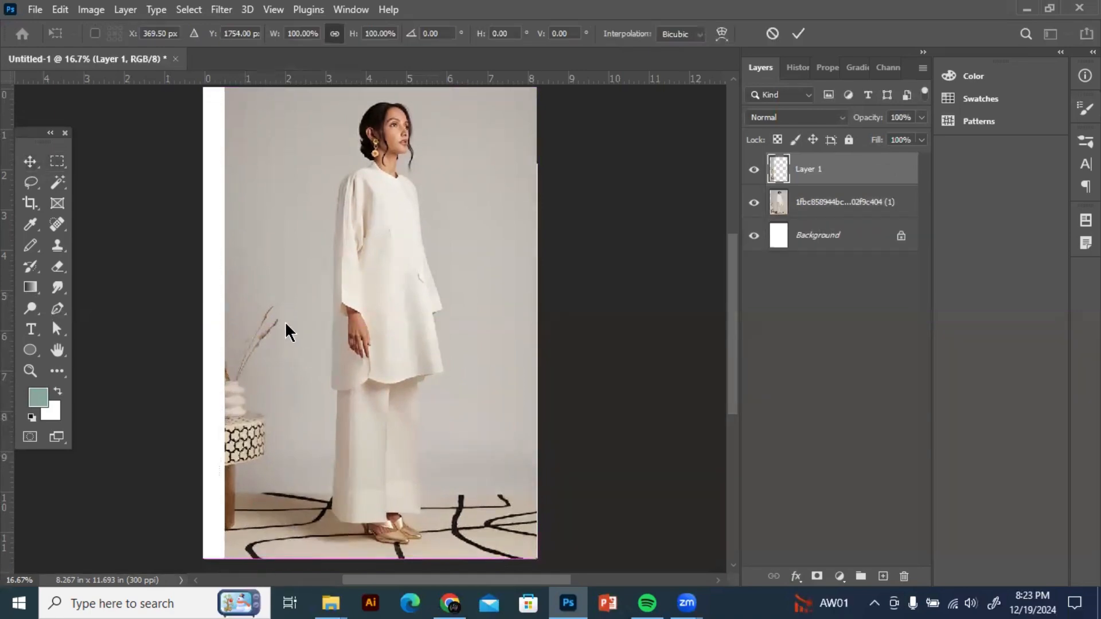
right_click(246, 344)
left_click(281, 322)
left_click_drag(256, 361, 232, 364)
key("Return")
key("m")
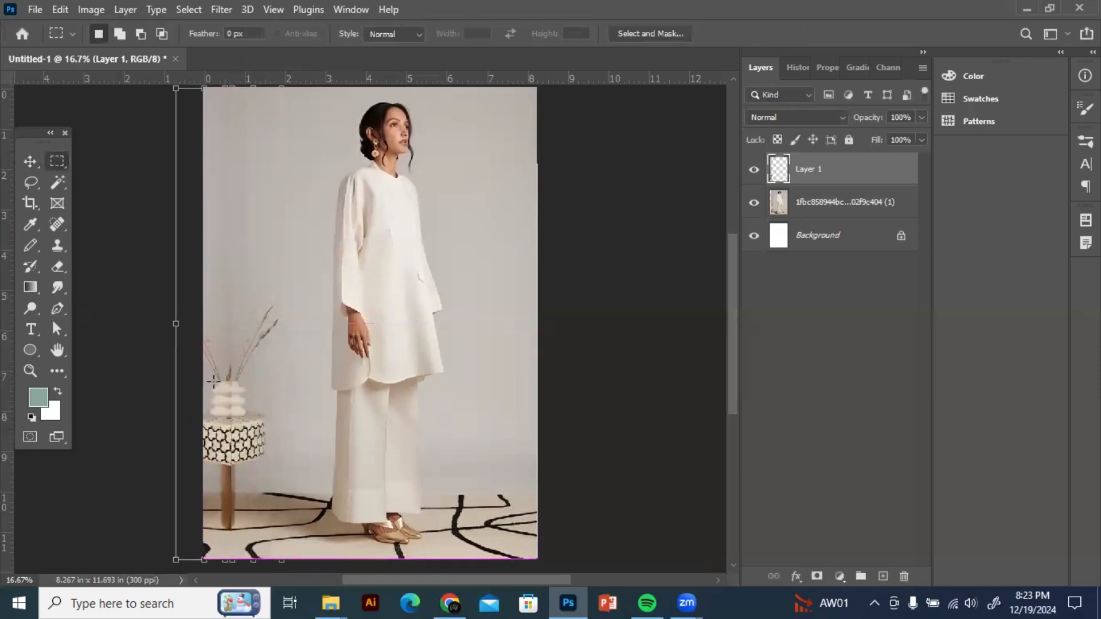
Step: Nudge the mirrored strip left, then slightly back right, to line up its seam with the vase and table in the photo
left_click(29, 164)
key("shift+Left")
key("shift+Left")
key("shift+Left")
key("shift+Left")
key("shift+Left")
key("shift+Left")
key("shift+Left")
key("shift+Left")
key("shift+Left")
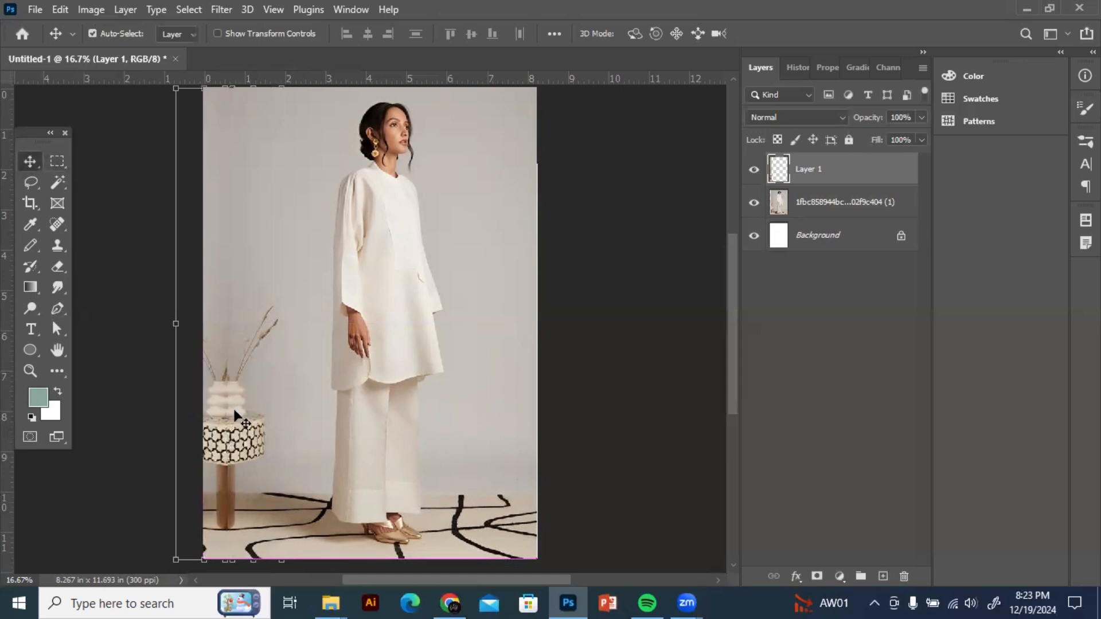
key("shift+Right")
key("shift+Right")
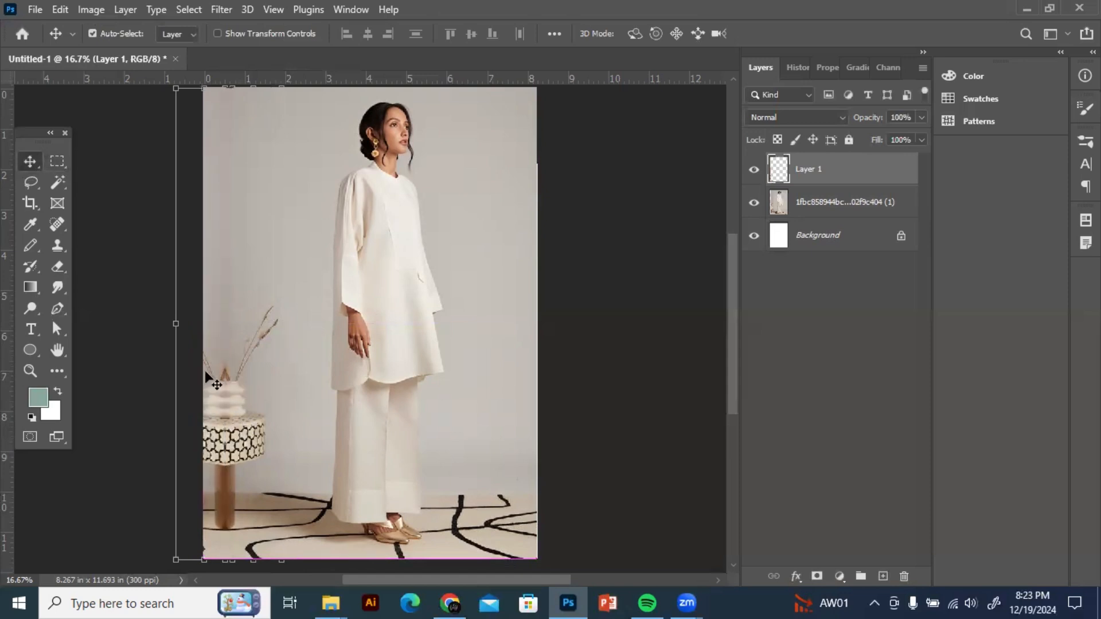
Step: Select the mirrored strip layer together with the photo layer and merge them into one layer
left_click_drag(376, 308, 387, 313)
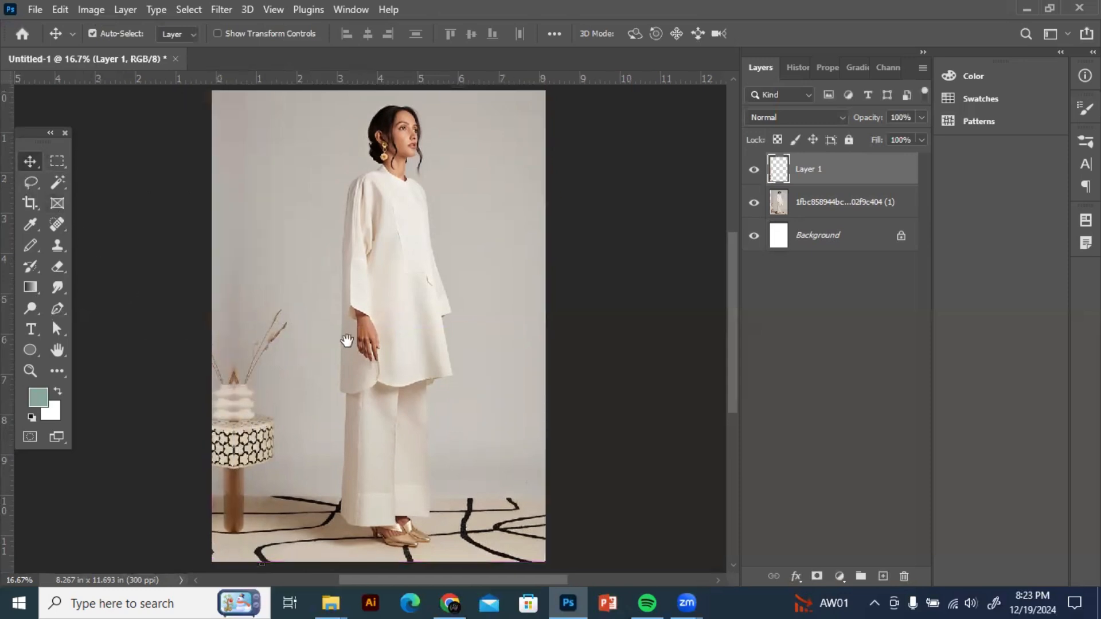
left_click_drag(218, 453, 511, 302)
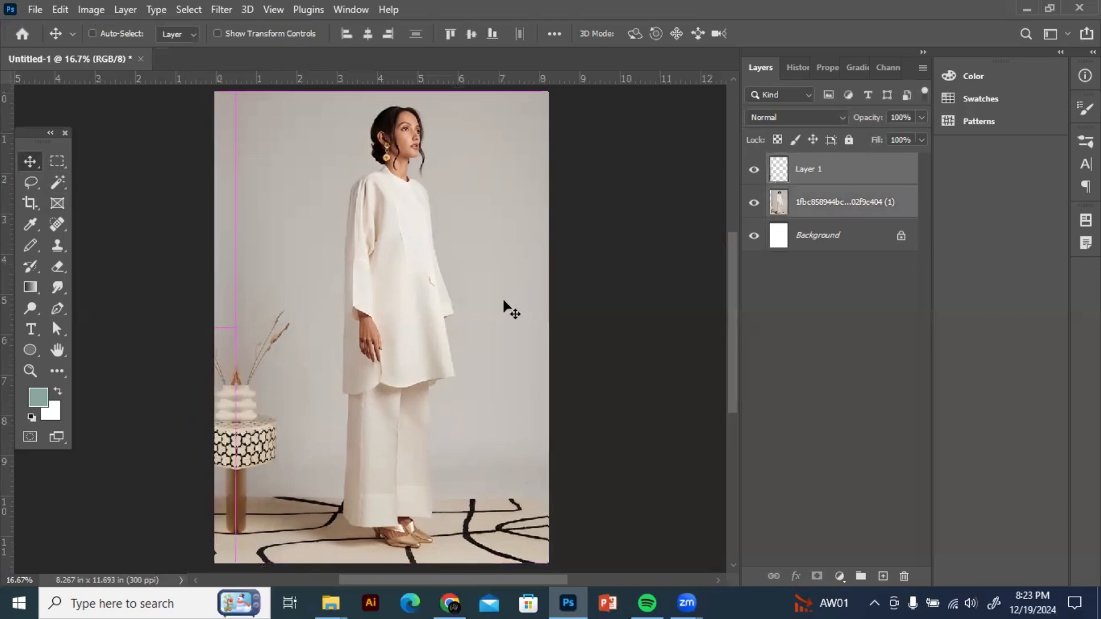
key("ctrl+e")
left_click_drag(308, 377, 284, 397)
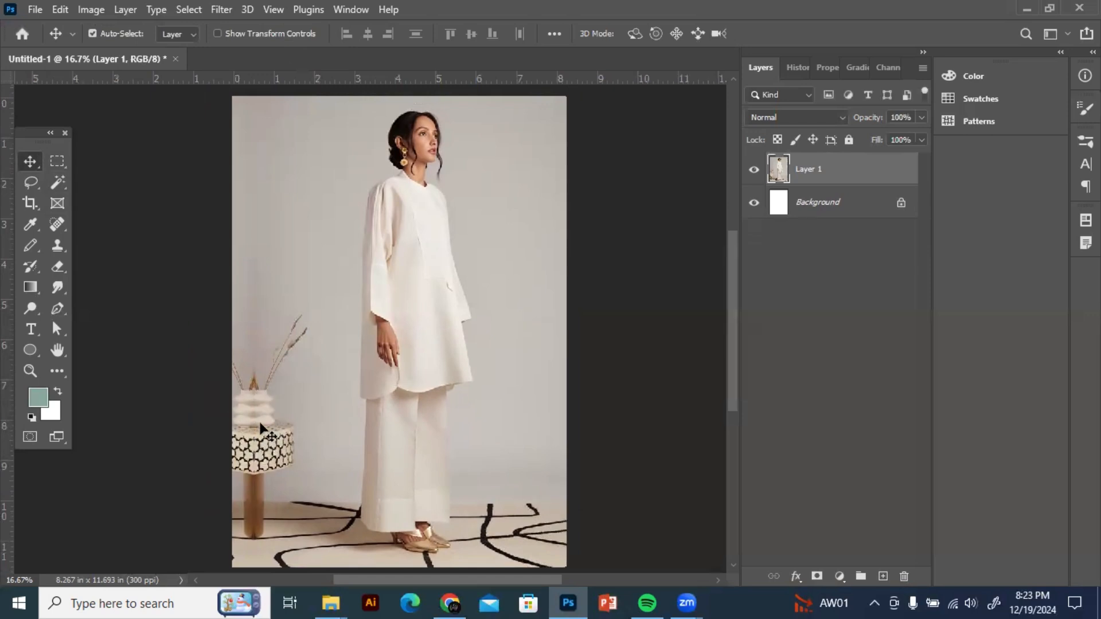
mouse_move(278, 417)
left_mouse_down()
mouse_move(294, 395)
mouse_move(270, 418)
left_mouse_up()
left_click_drag(304, 384, 288, 400)
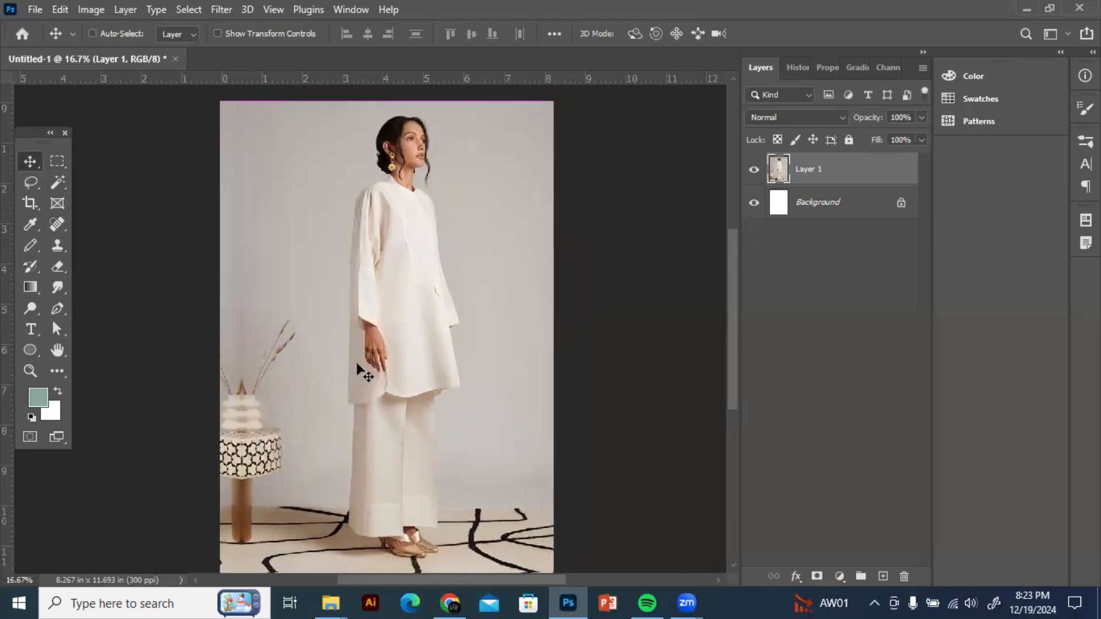
key("ctrl+t")
mouse_move(373, 104)
left_mouse_down()
mouse_move(376, 58)
mouse_move(381, 120)
left_mouse_up()
key("ctrl+z")
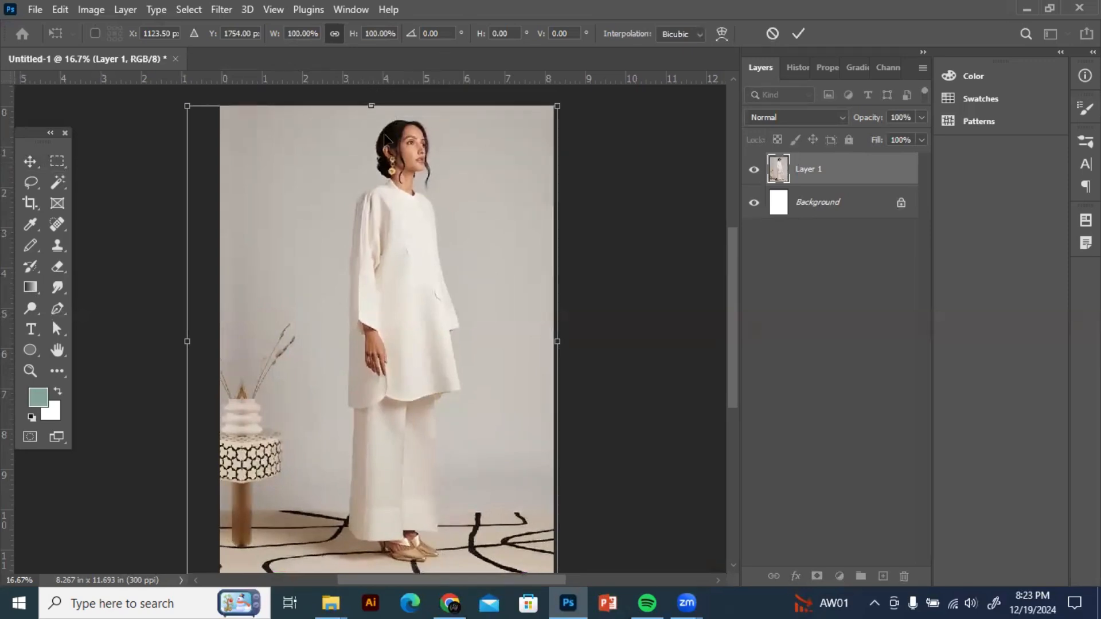
key("Return")
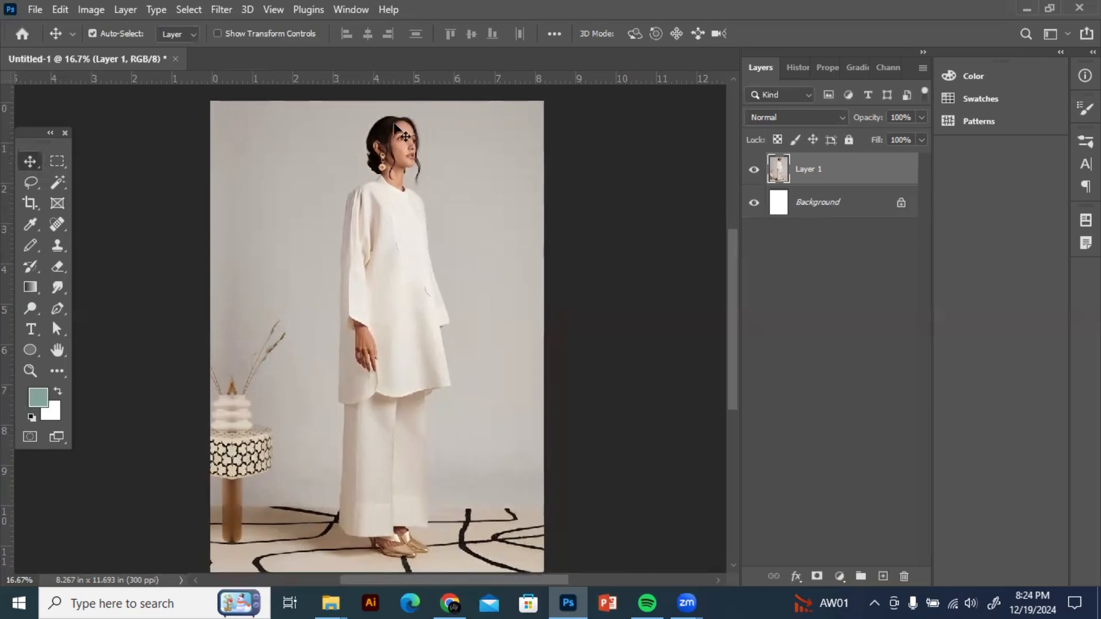
Step: Fully lock the merged photo layer, check it by hiding and showing it, and duplicate it
left_click_drag(407, 438, 405, 429)
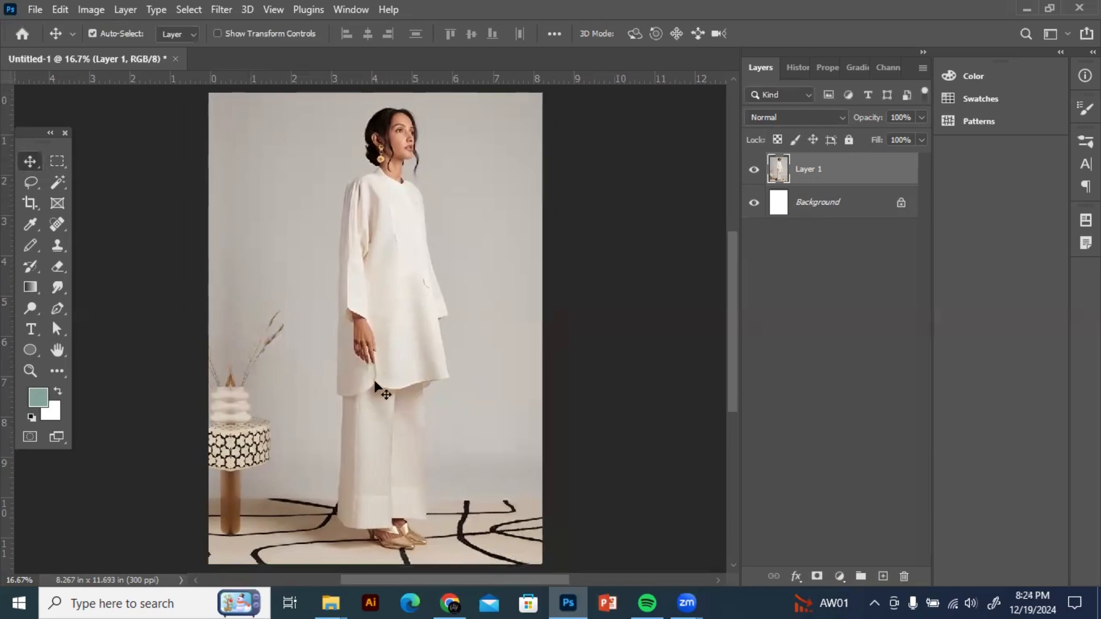
left_click_drag(372, 377, 375, 378)
left_click(659, 327)
left_click_drag(670, 319, 682, 311)
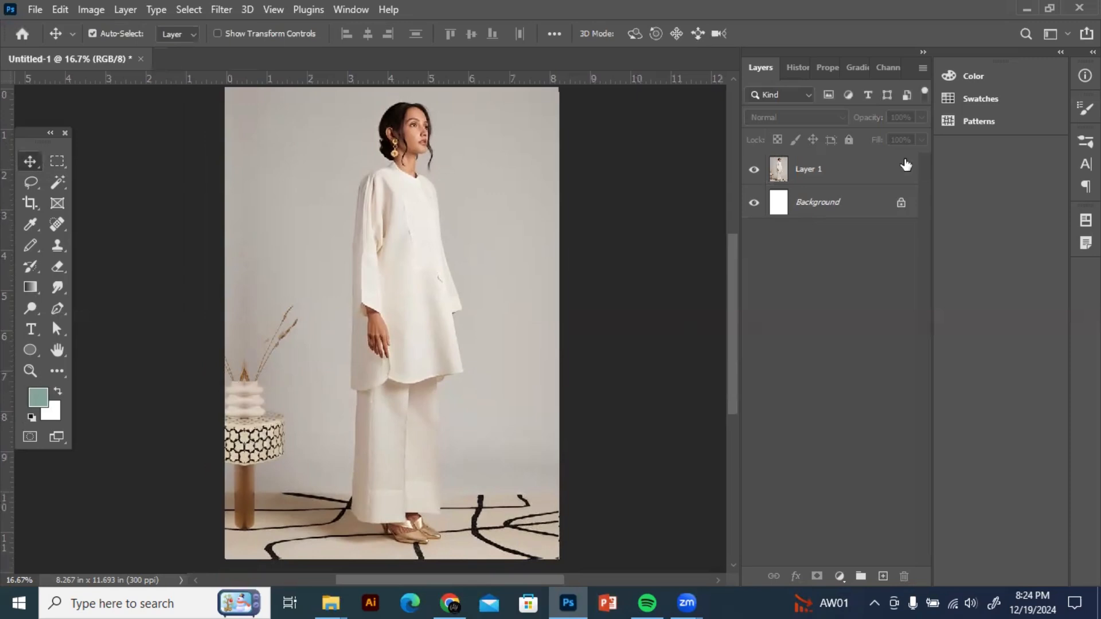
left_click(818, 172)
left_click(848, 141)
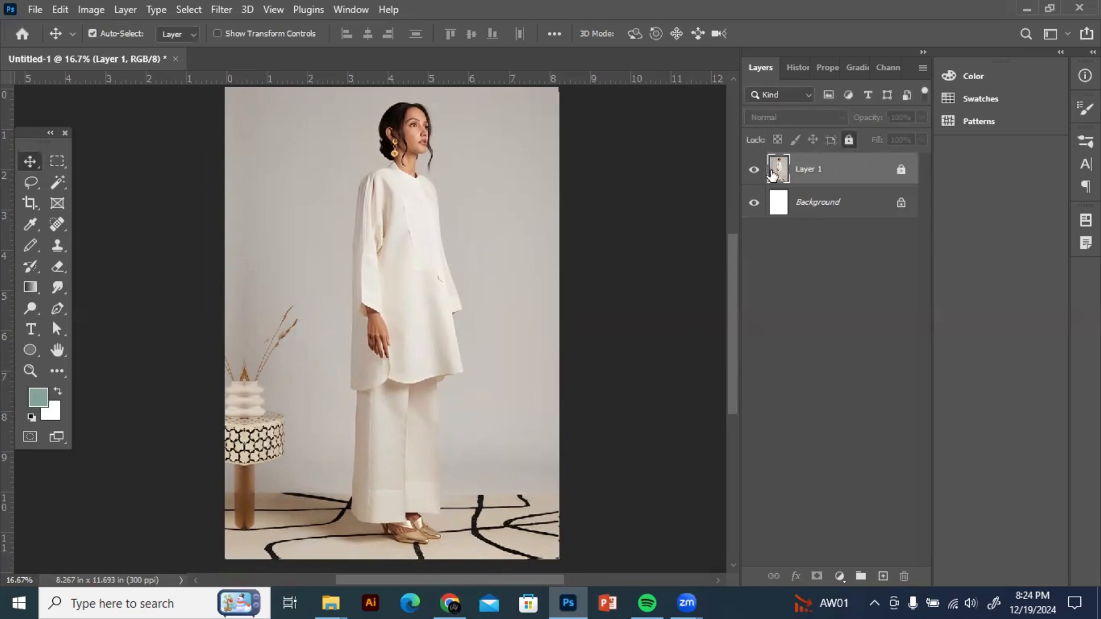
left_click(755, 172)
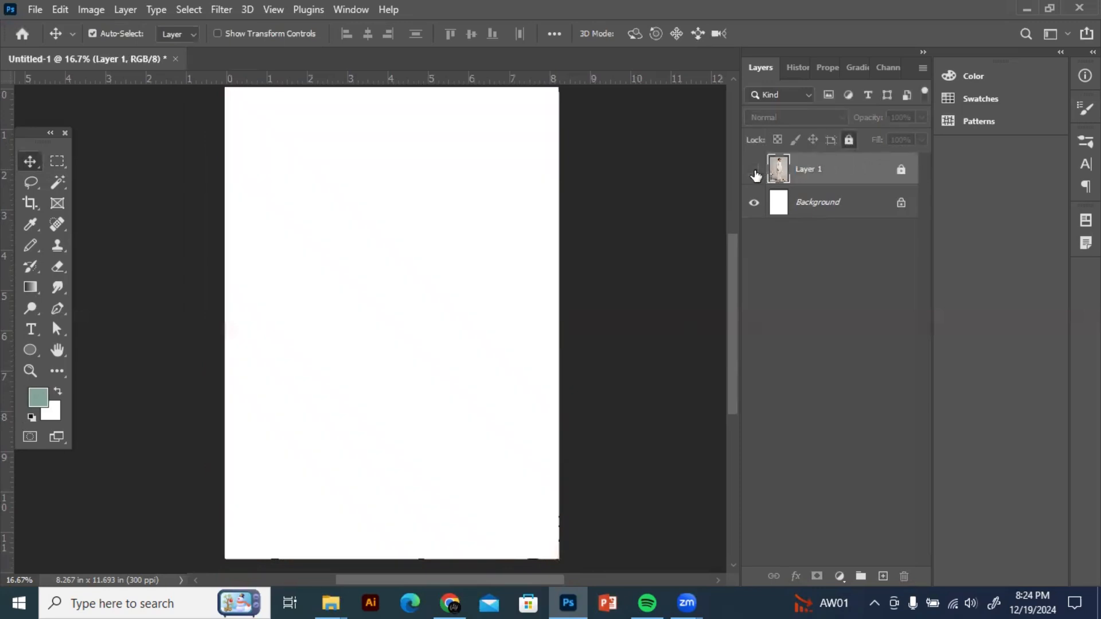
left_click(753, 172)
key("ctrl+j")
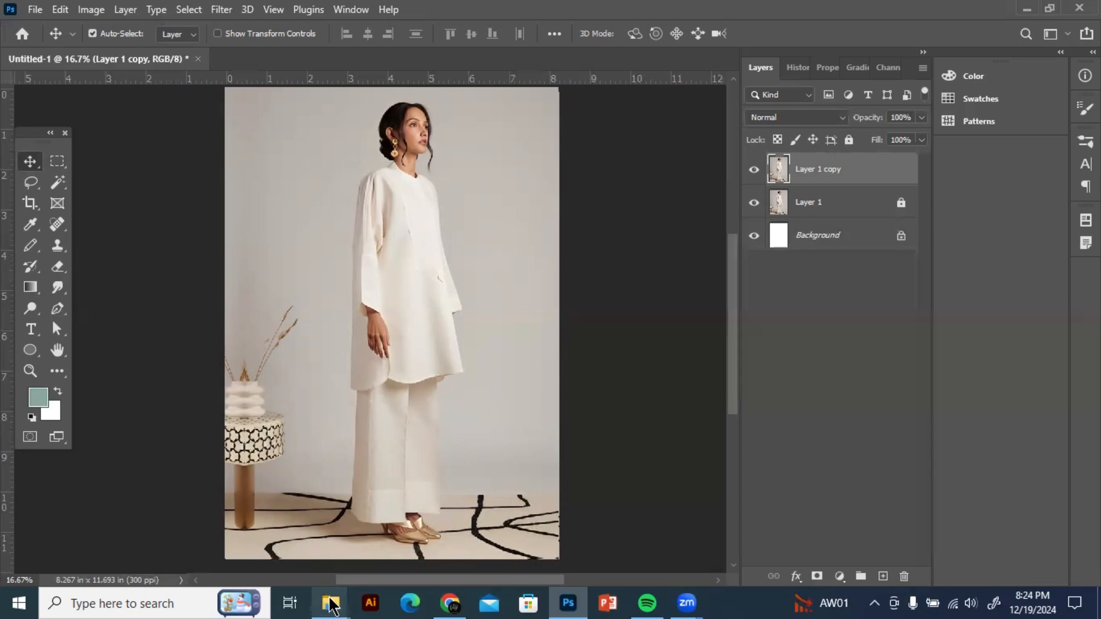
Step: Place the blue floral image "repeat creation different layer effect one motive class 11th" from Downloads, scaled to about 7 by 8 inches, over the dress
mouse_move(333, 605)
left_click(373, 532)
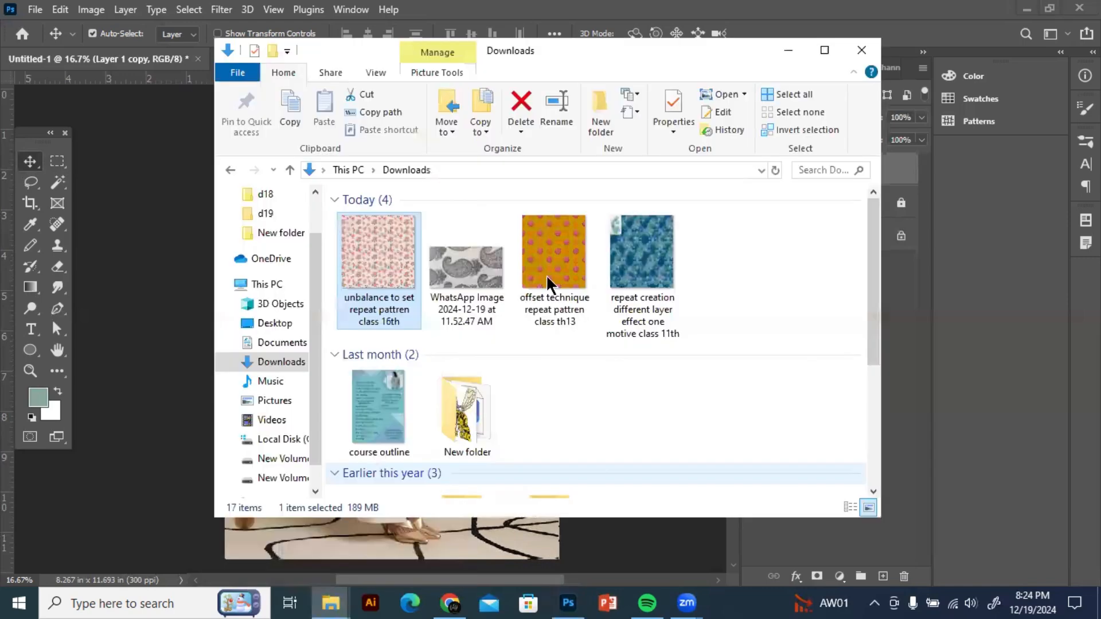
left_click_drag(642, 255, 476, 304)
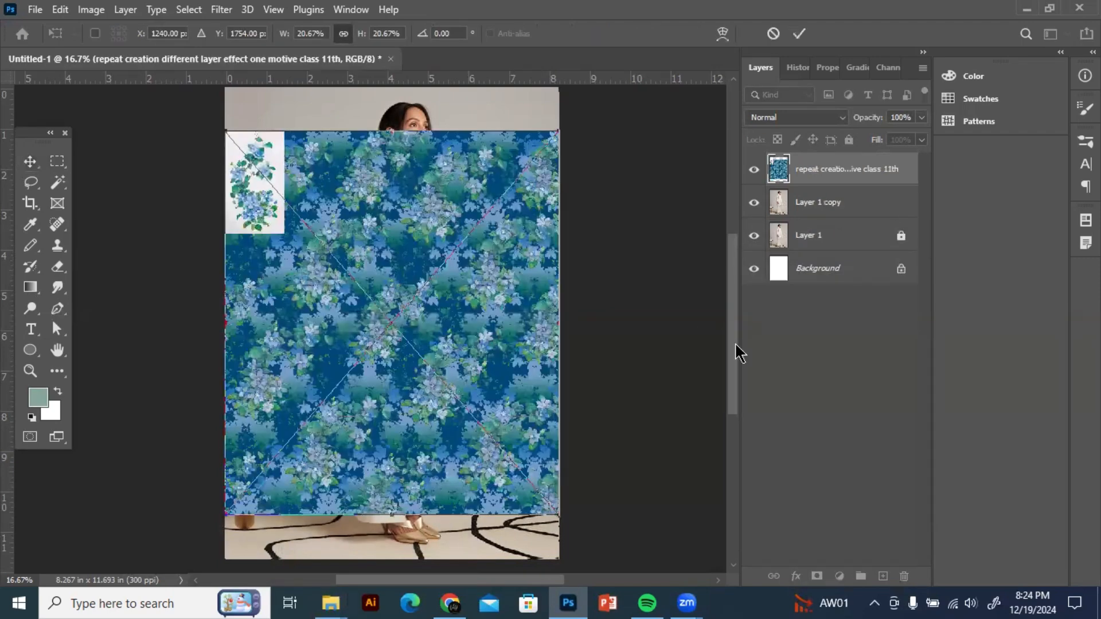
left_click_drag(392, 175, 400, 258)
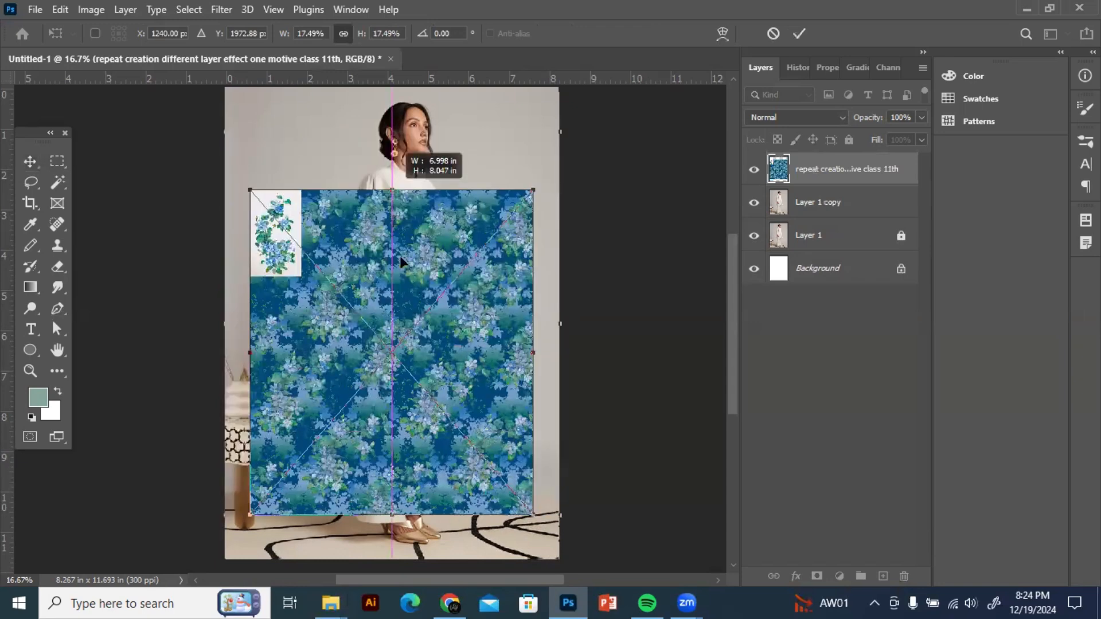
key("Return")
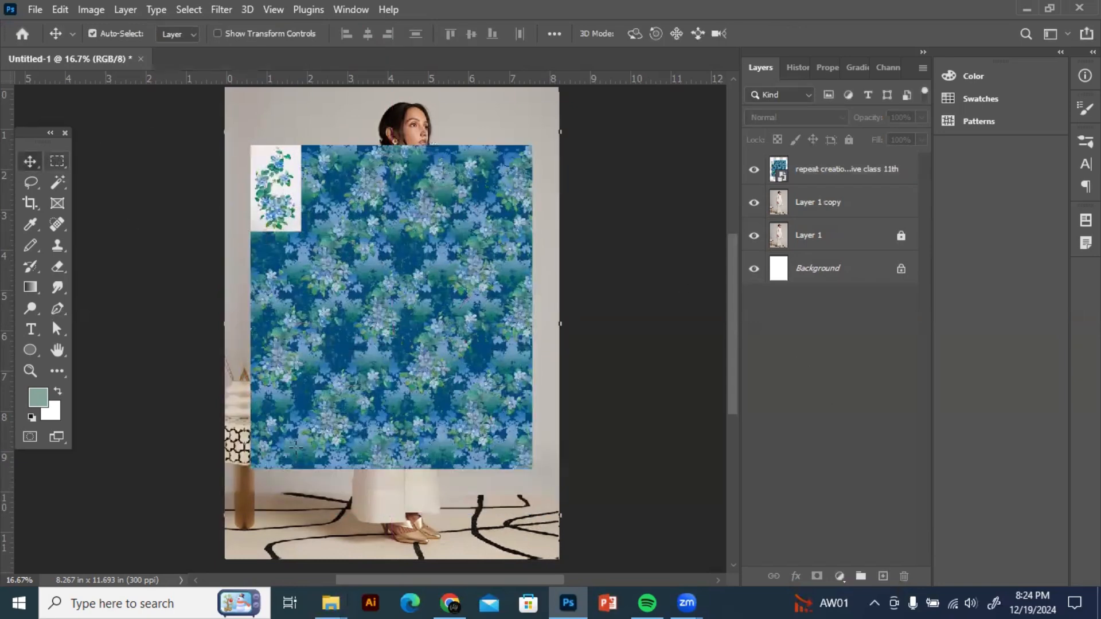
Step: Rasterize the floral pattern layer and delete its full-height left strip containing the single motif on white
key("m")
left_click_drag(241, 137, 306, 495)
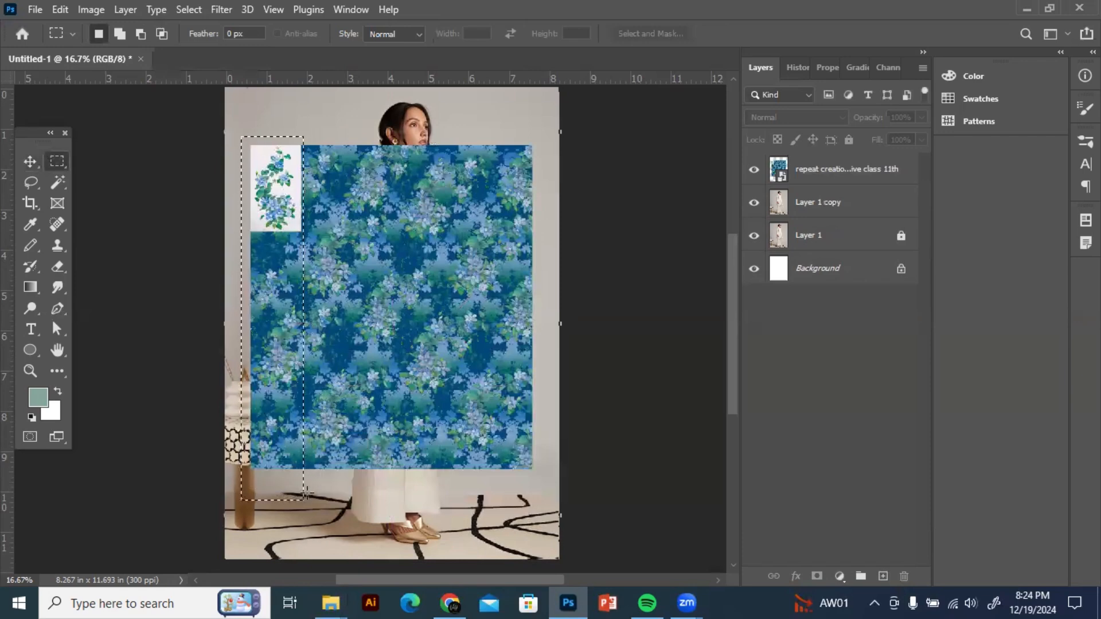
right_click(810, 173)
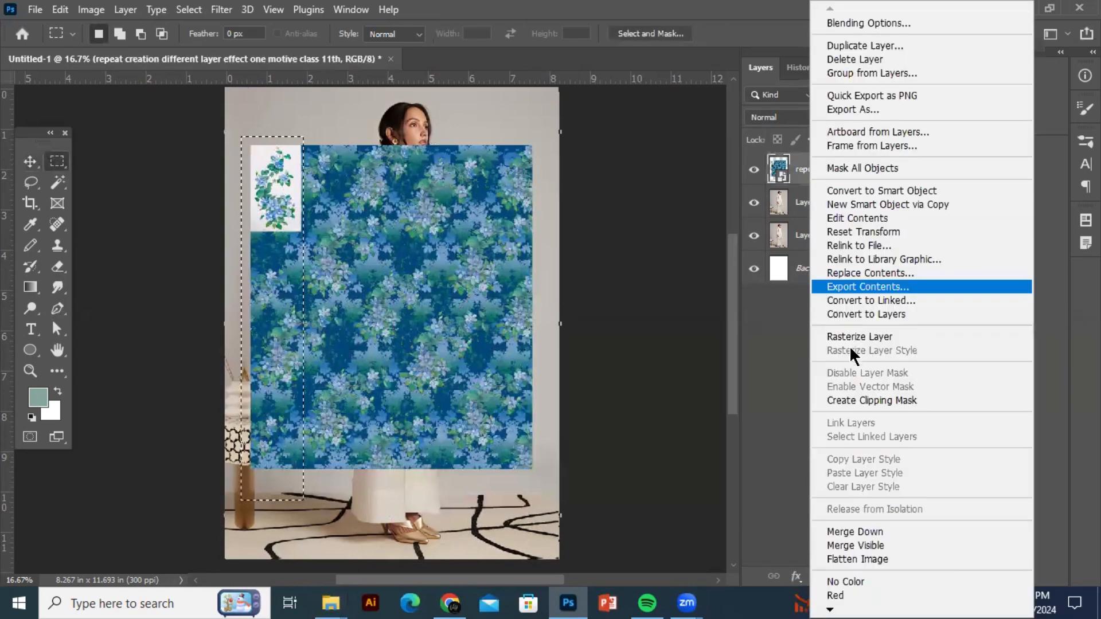
left_click(860, 337)
key("Delete")
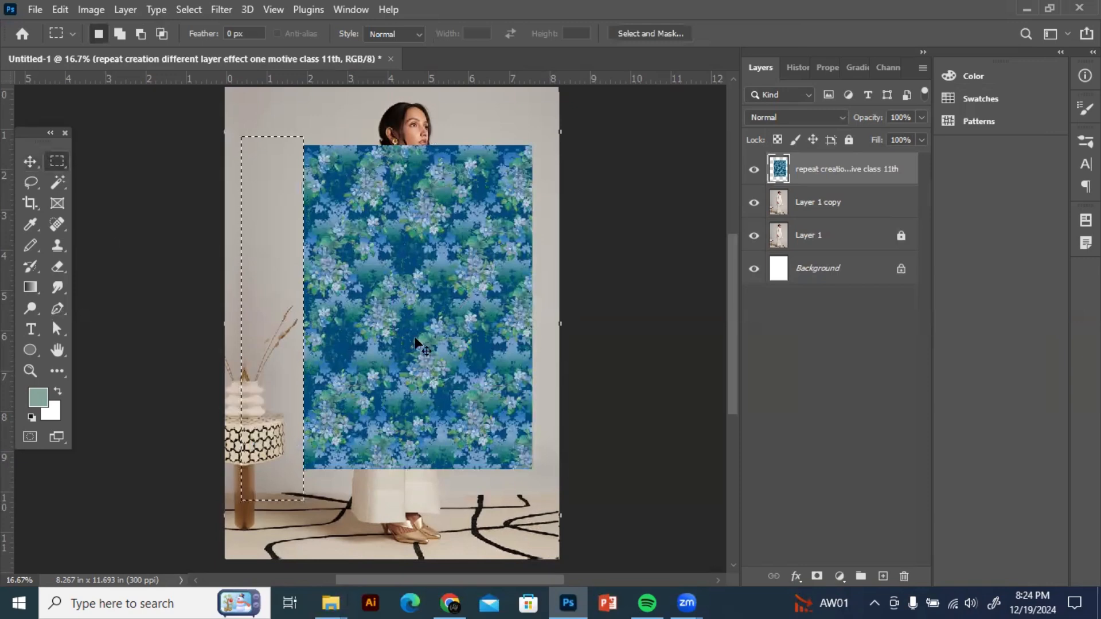
key("ctrl+d")
Step: Scale the trimmed floral pattern down proportionally and position it over the dress, from the model's neck to below the tunic hem
left_click(36, 167)
left_click_drag(439, 265, 439, 344)
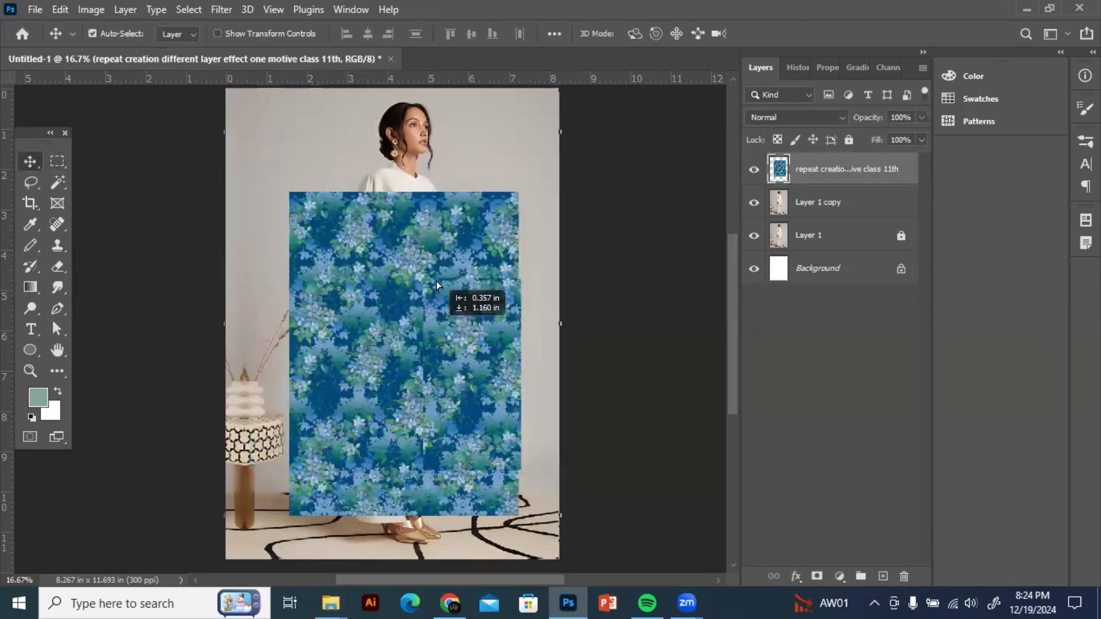
left_click_drag(437, 282, 434, 287)
key("ctrl+t")
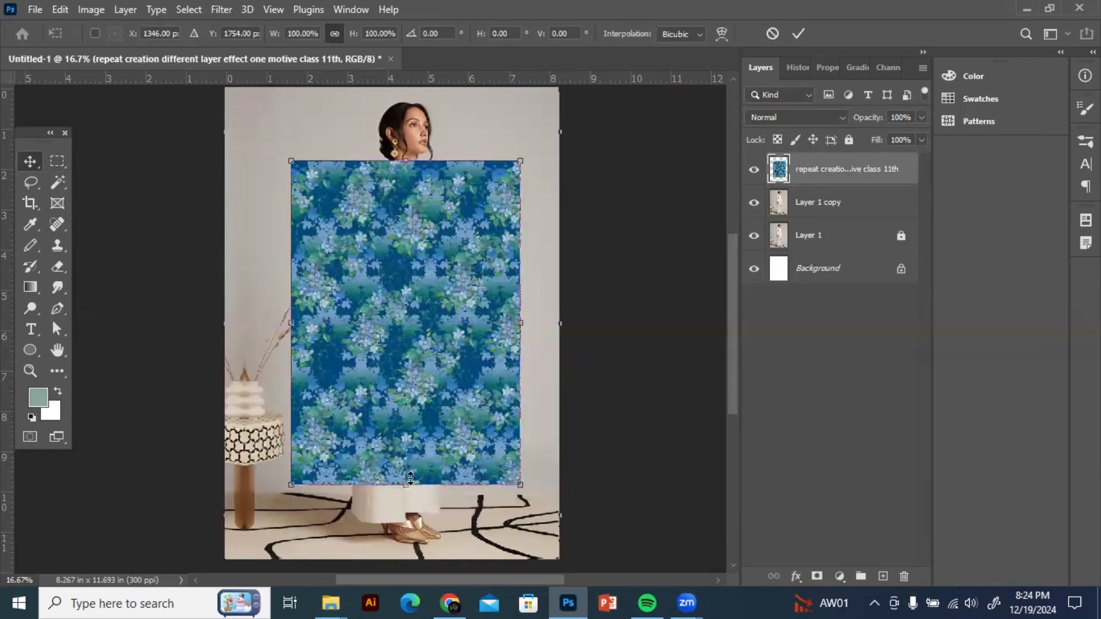
left_click_drag(408, 486, 419, 426)
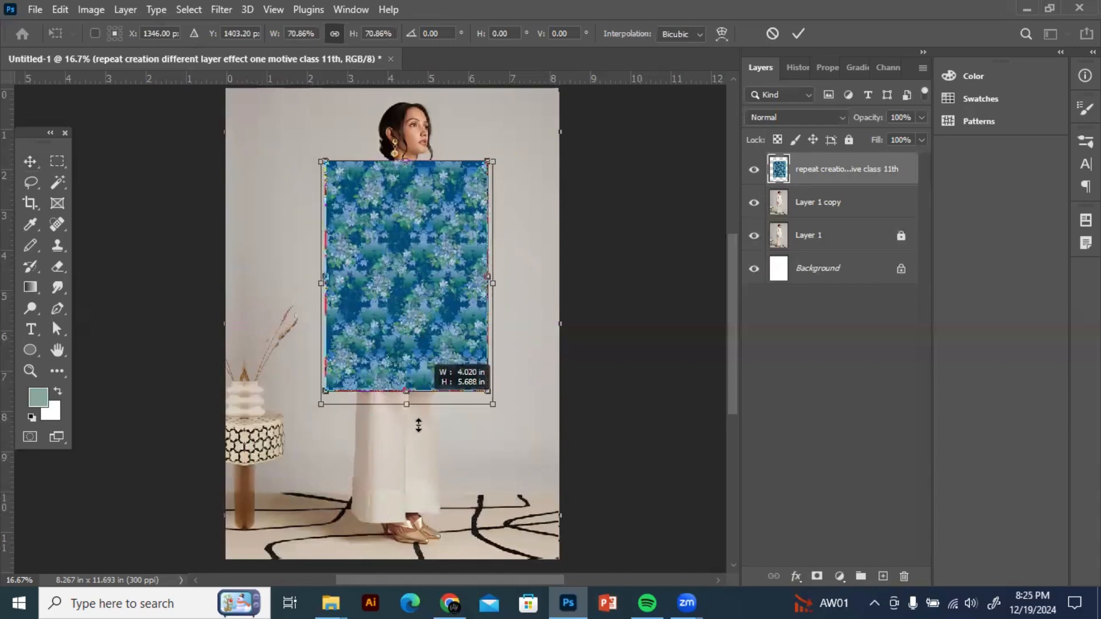
left_click_drag(429, 384, 429, 434)
left_click_drag(428, 294, 423, 235)
left_click(621, 303)
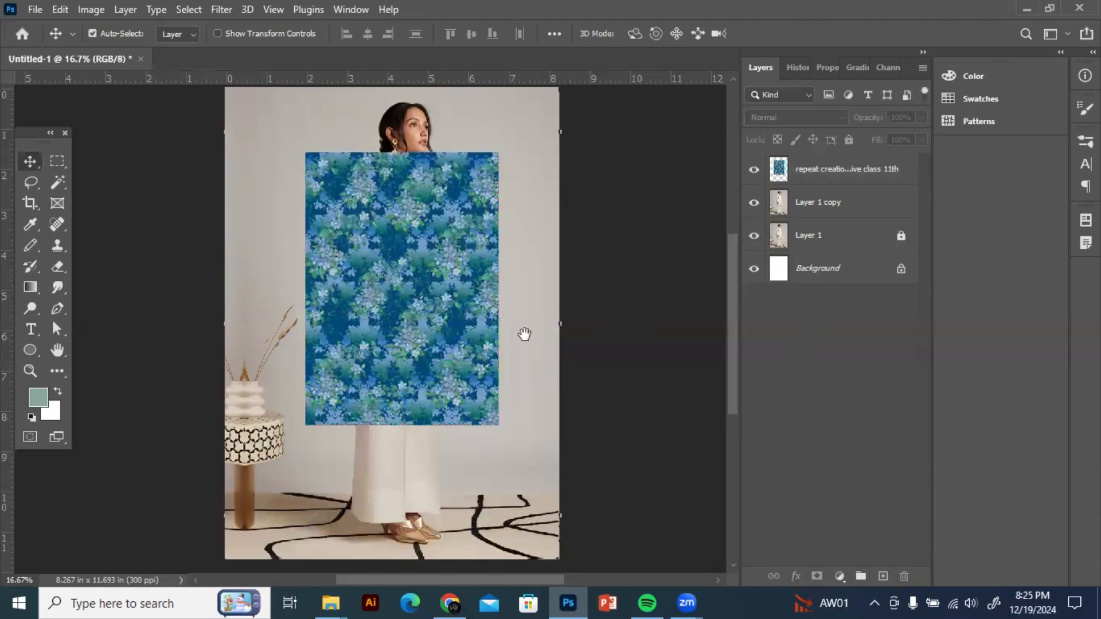
Step: Duplicate the floral pattern layer and hide both pattern layers so the dress is uncovered
key("ctrl+plus")
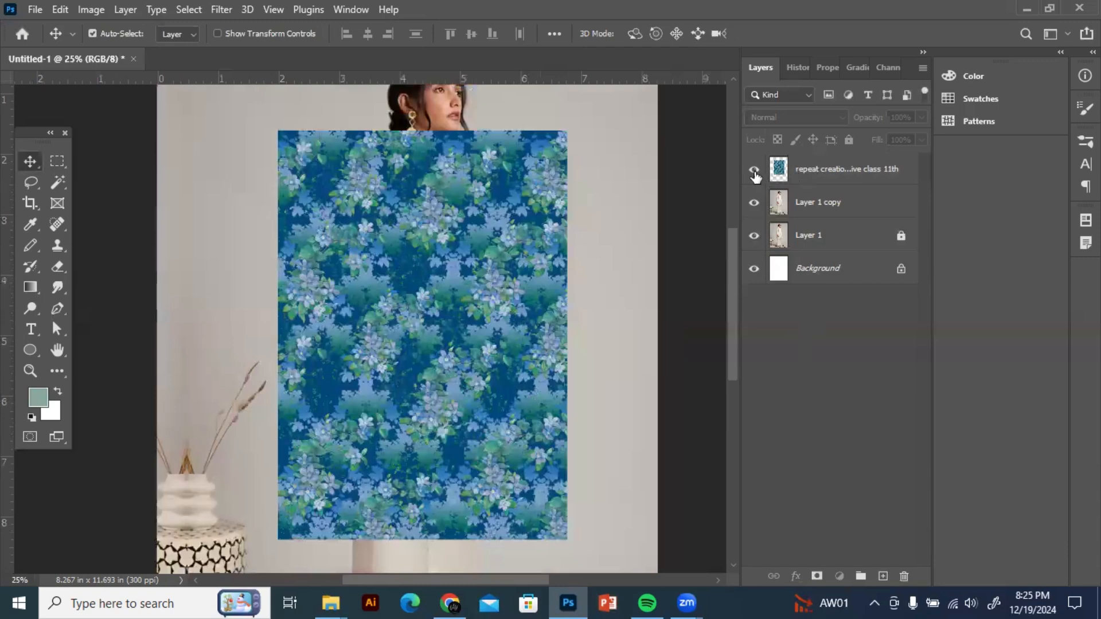
left_click(754, 171)
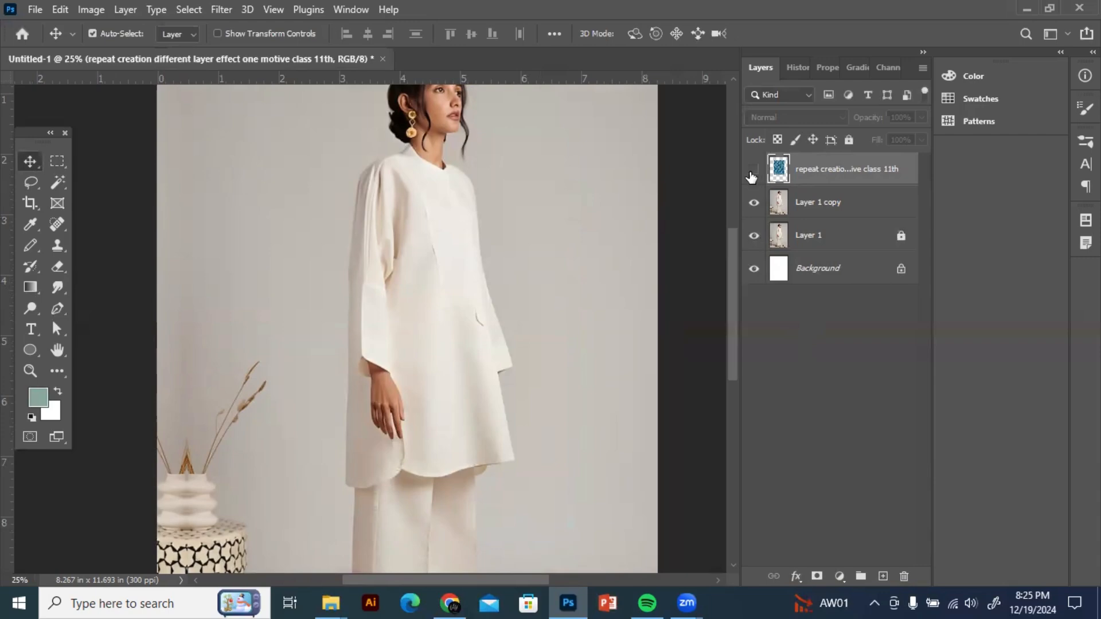
key("ctrl+j")
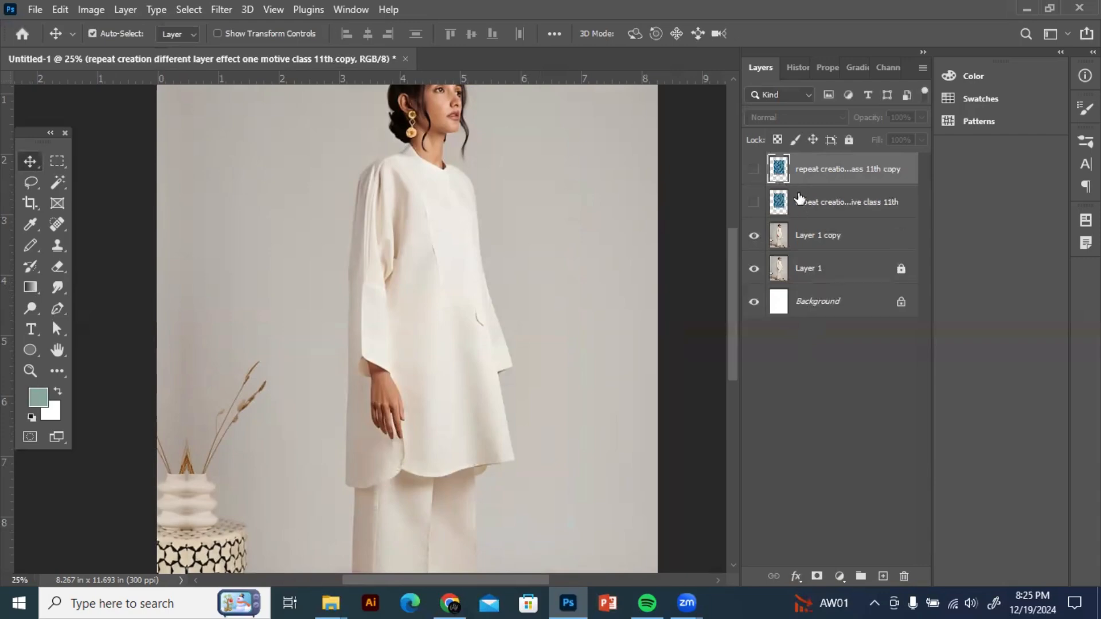
left_click(754, 170)
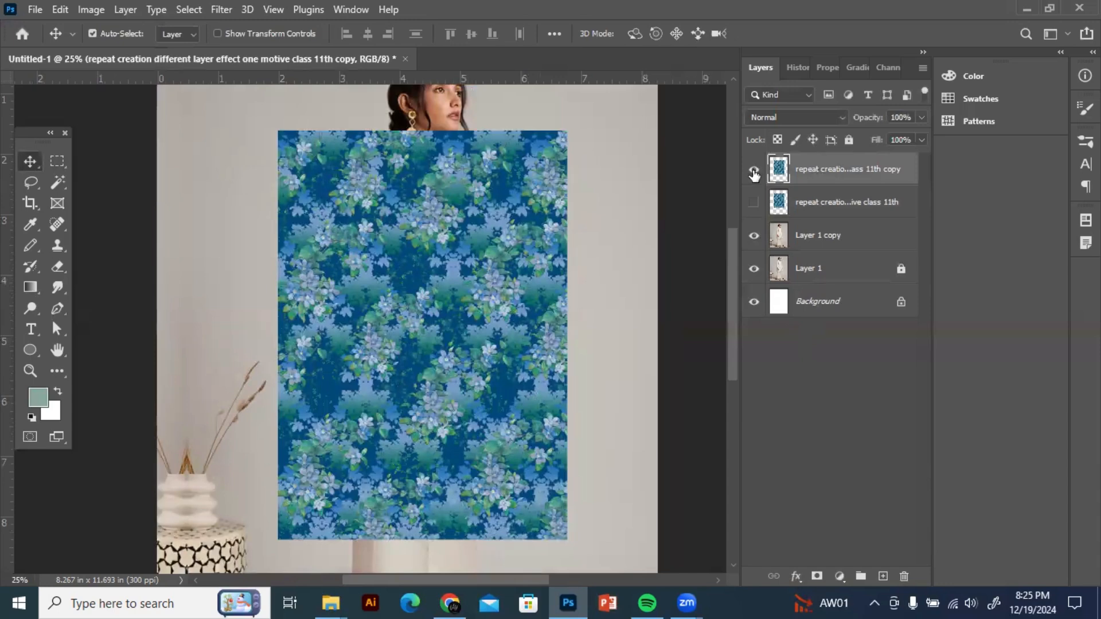
left_click(754, 173)
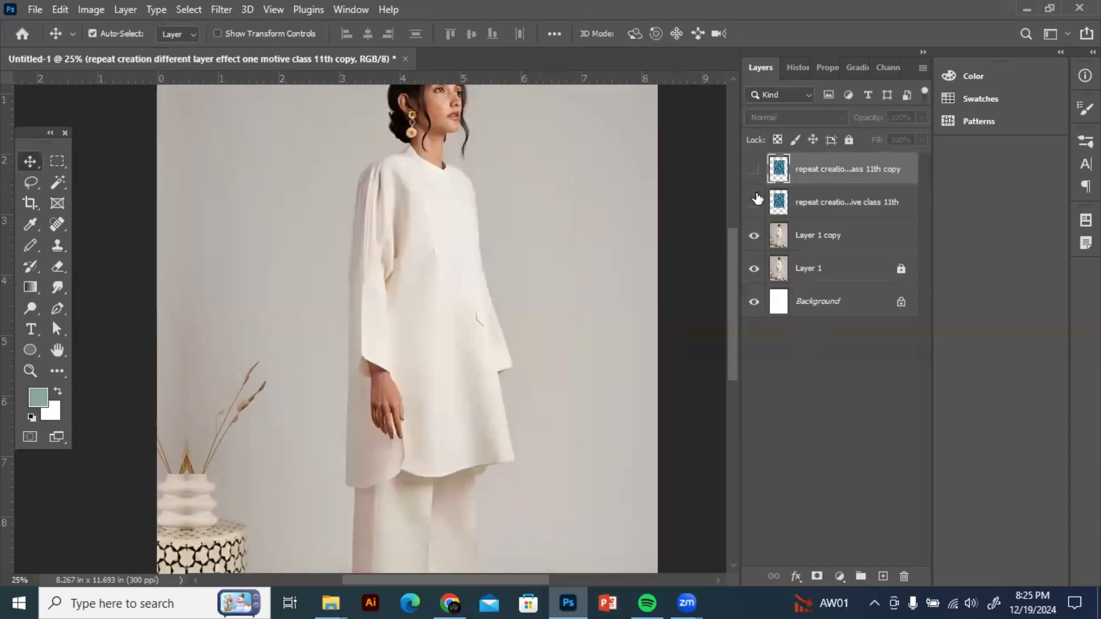
left_click(802, 235)
left_click(806, 207)
left_click(804, 235)
left_click(803, 209)
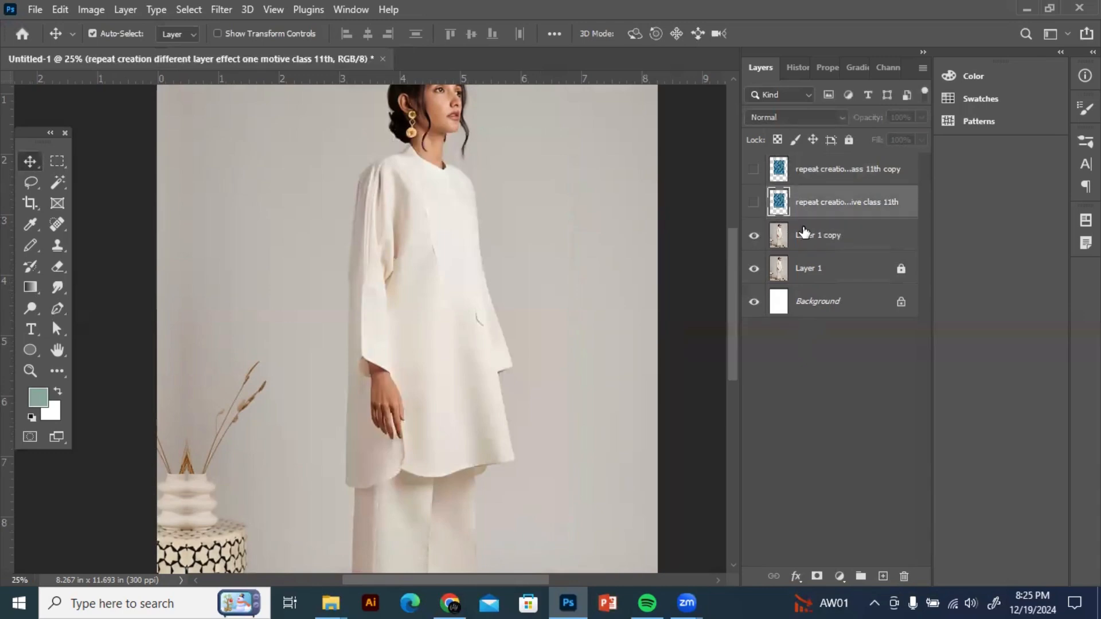
left_click(803, 234)
left_click(791, 209)
scroll(644, 284, "up", 4)
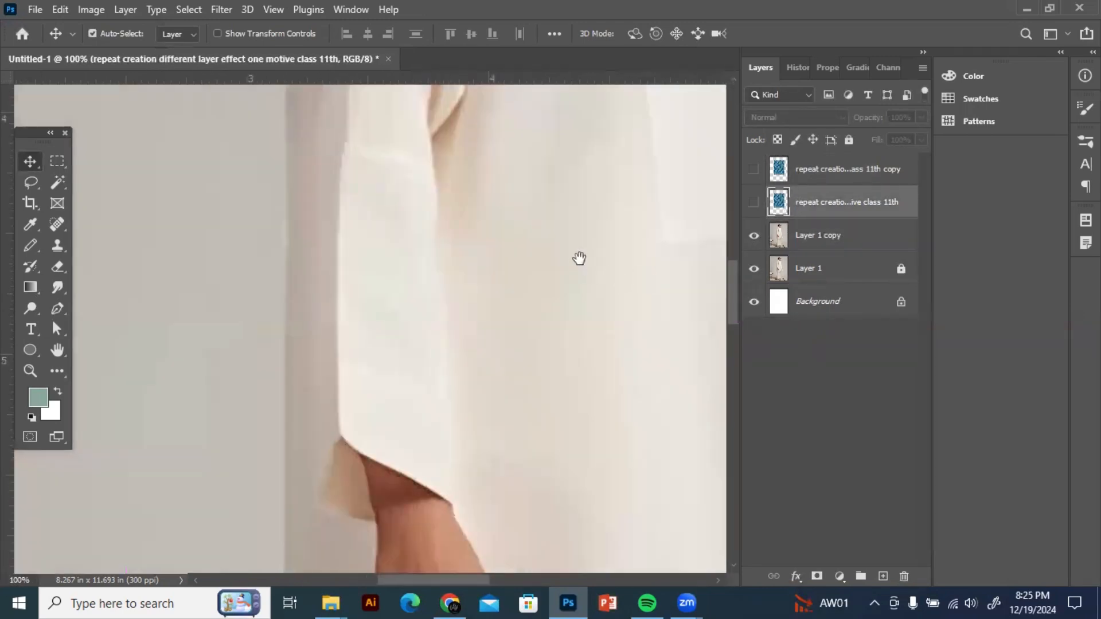
scroll(580, 259, "up", 5)
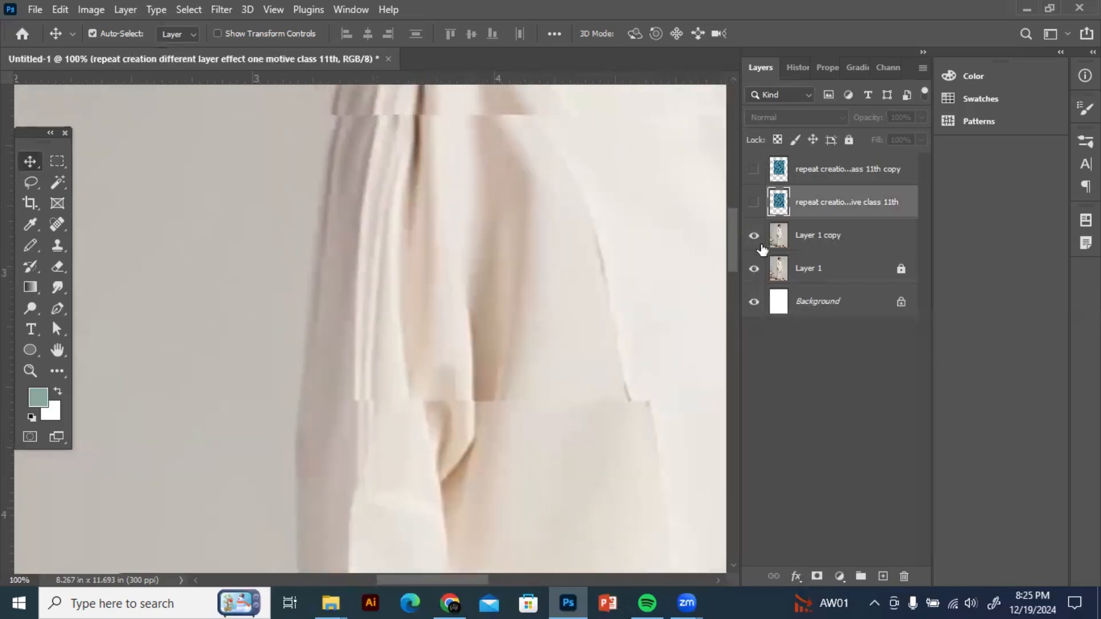
left_click(803, 235)
left_click(806, 205)
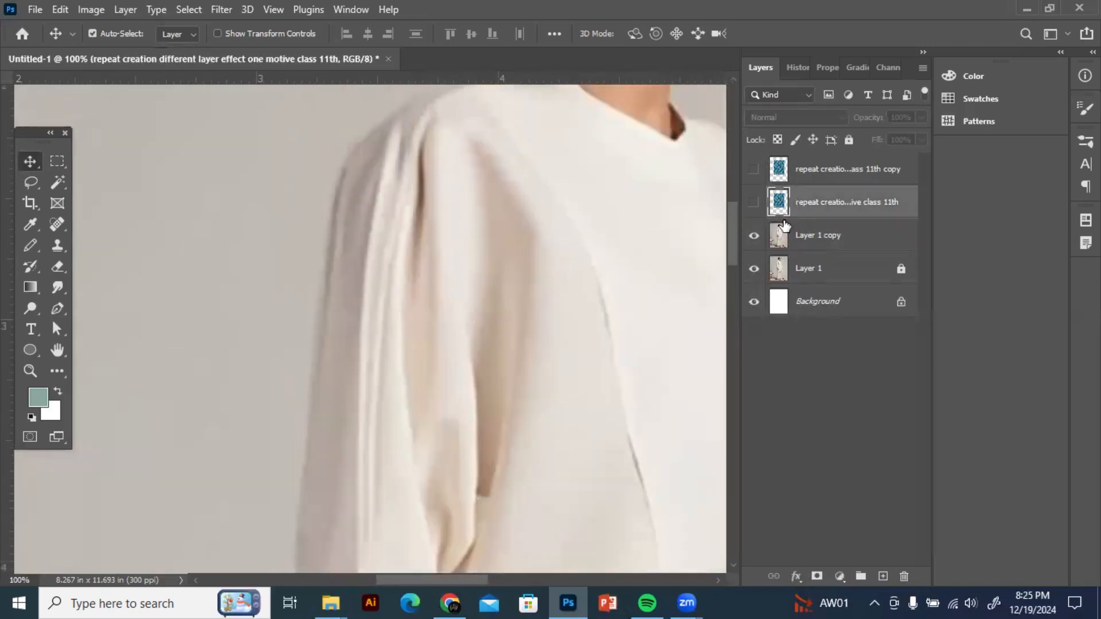
left_click(754, 203)
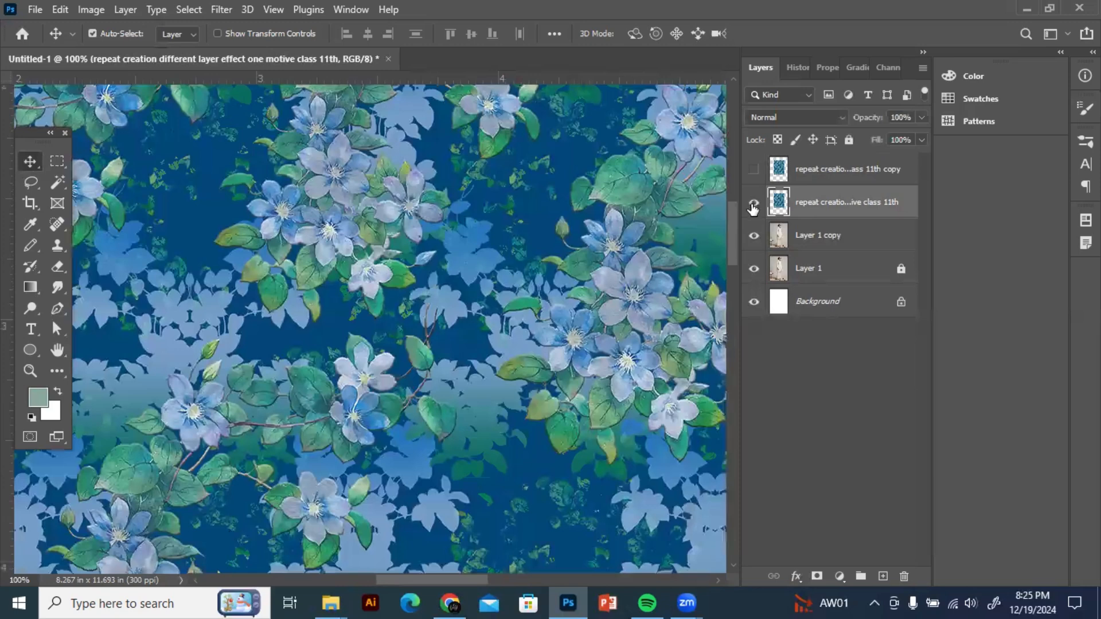
left_click(754, 204)
Step: Start a Pen tool shape path above Layer 1 copy, curving from the sleeve's outer edge over the puffed shoulder
left_click_drag(556, 300, 580, 365)
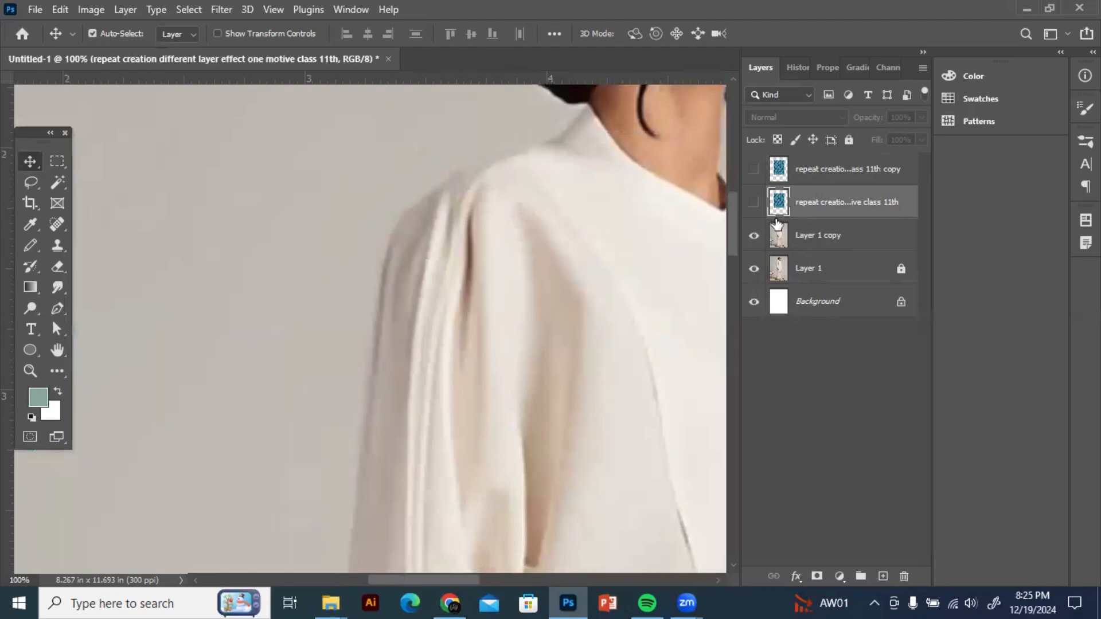
left_click(808, 237)
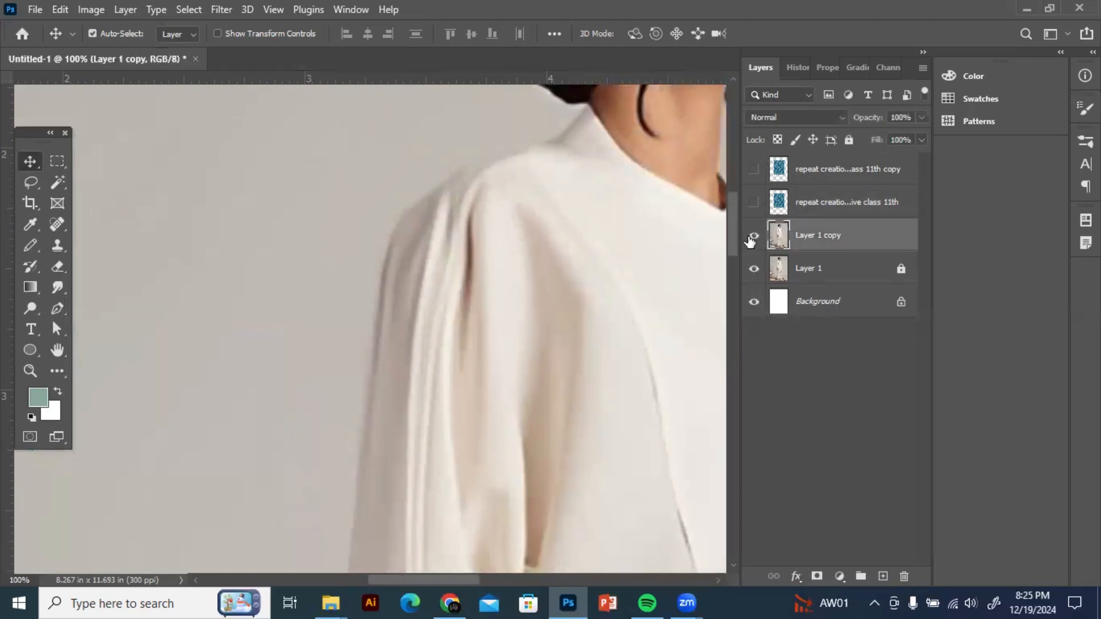
left_click(754, 236)
left_click(57, 309)
left_click(410, 257)
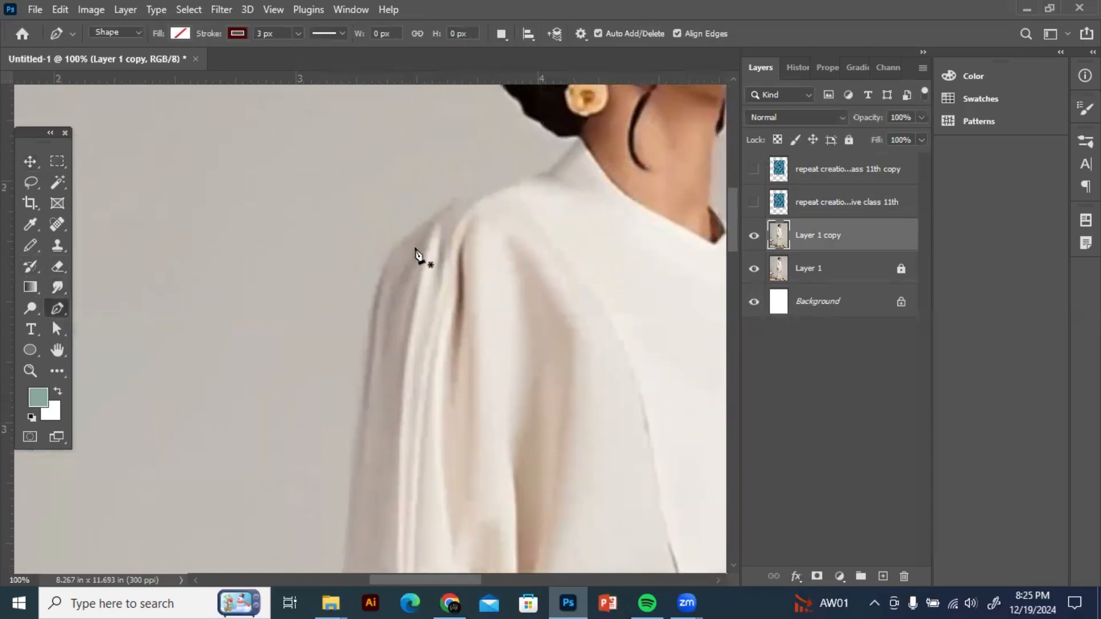
key("ctrl+plus")
left_click(425, 159)
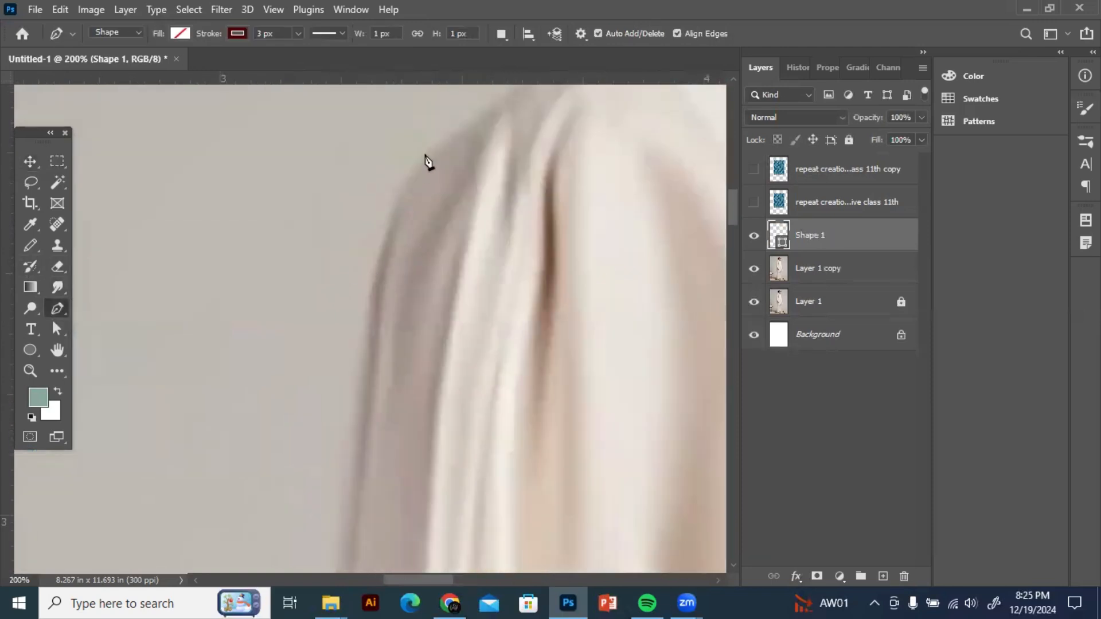
left_click_drag(425, 158, 467, 121)
scroll(492, 226, "up", 2)
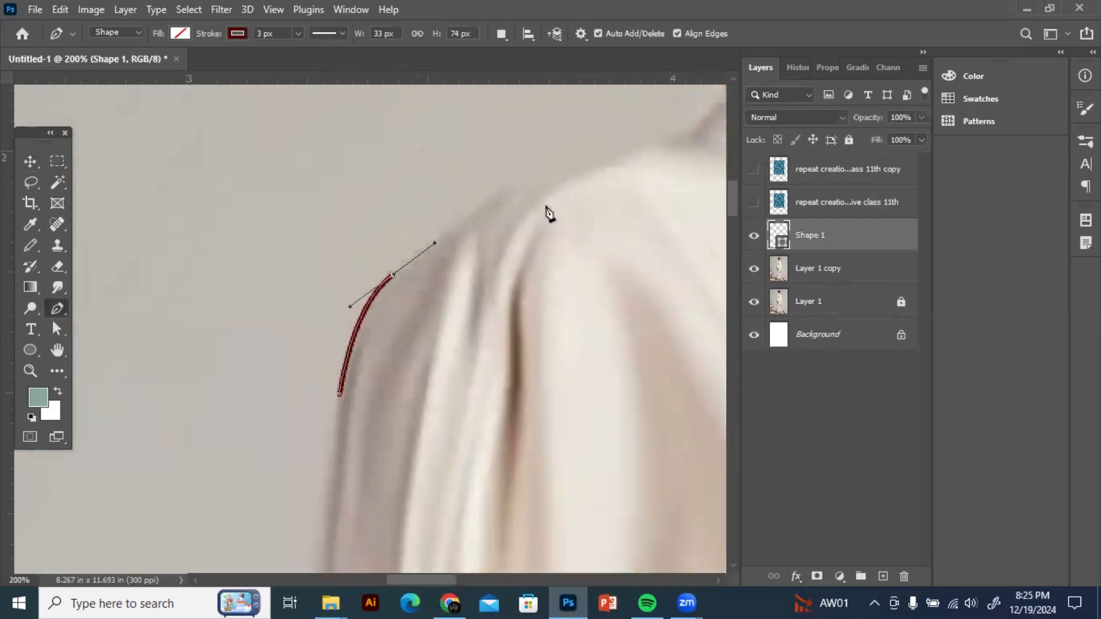
left_click_drag(560, 203, 617, 235)
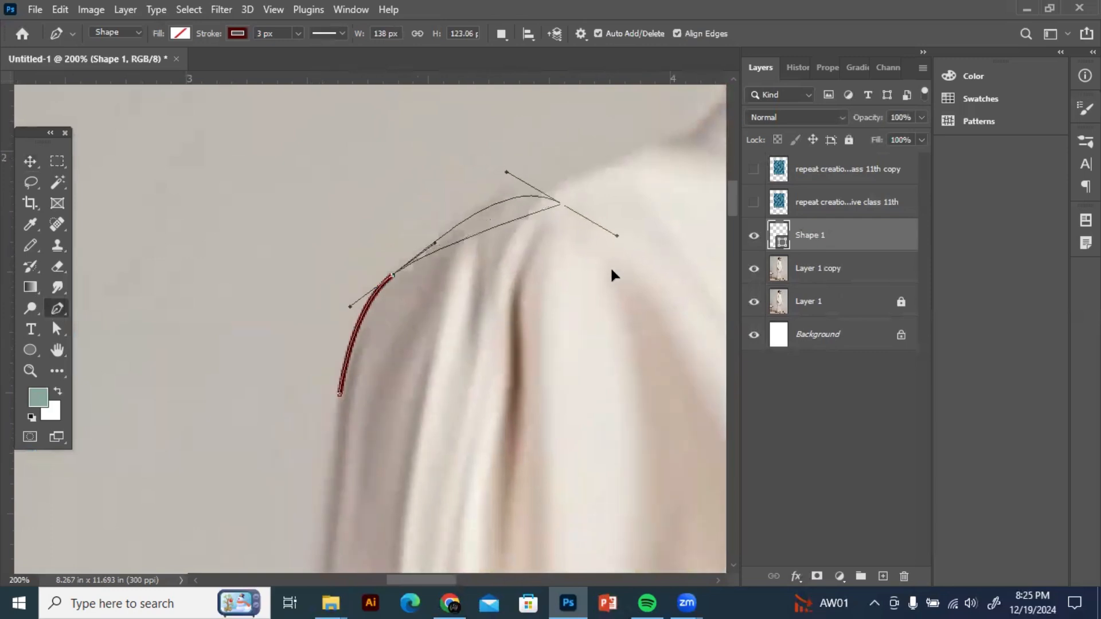
Step: Continue the path from the shoulder down the sleeve's inner seam to the fold at the elbow
scroll(612, 276, "down", 2)
scroll(612, 276, "right", 2)
key("ctrl+minus")
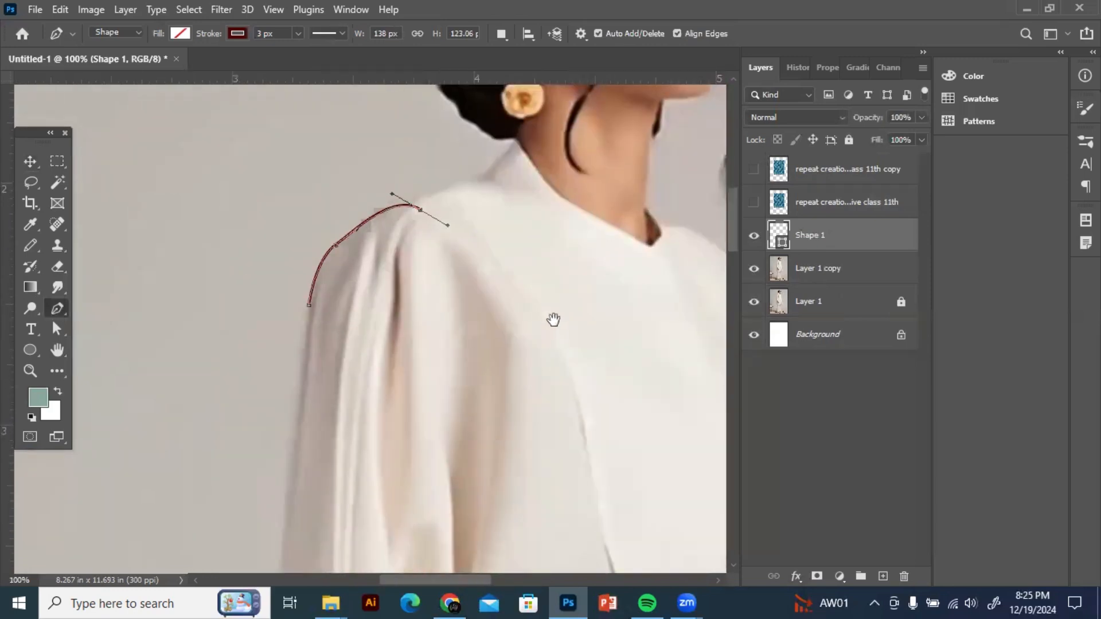
left_click_drag(553, 320, 581, 265)
left_click_drag(492, 316, 500, 382)
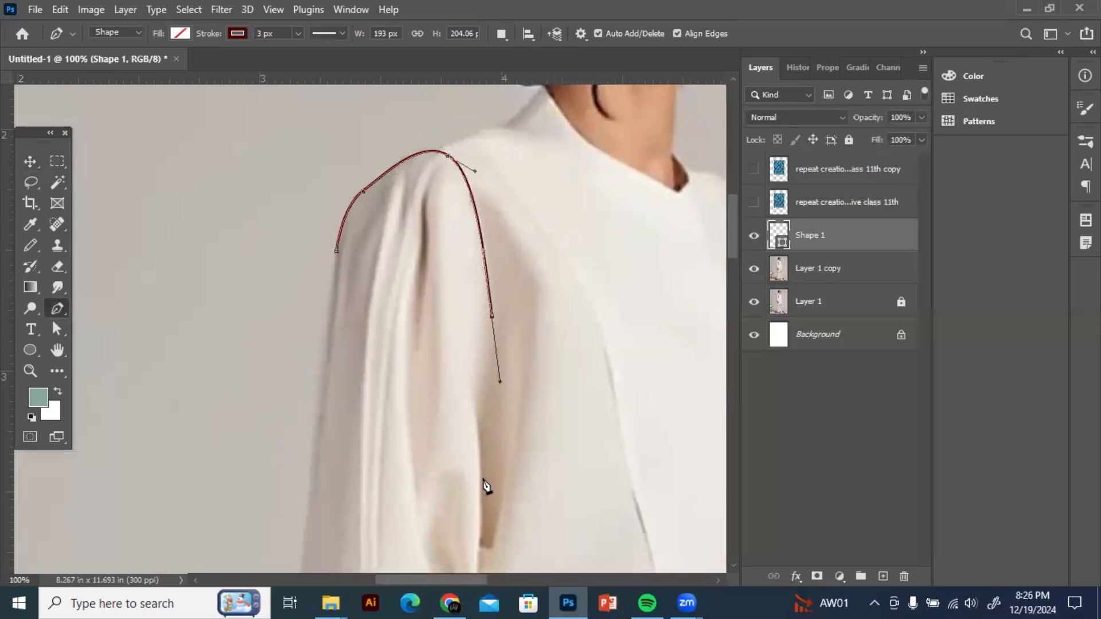
left_click(482, 484)
left_click_drag(483, 485, 514, 256)
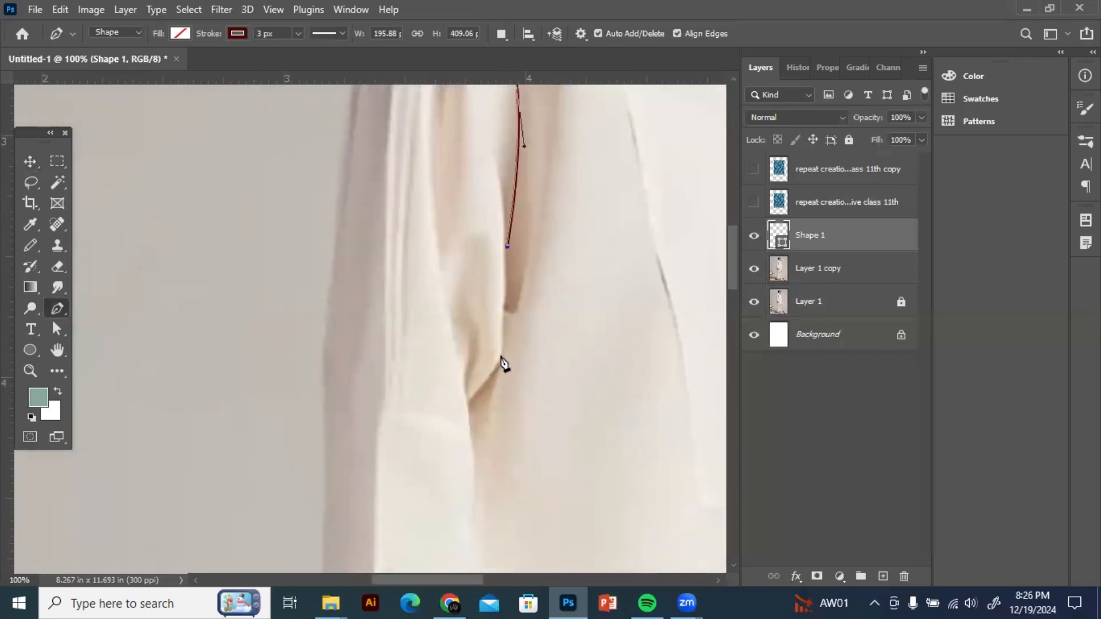
left_click_drag(490, 375, 484, 383)
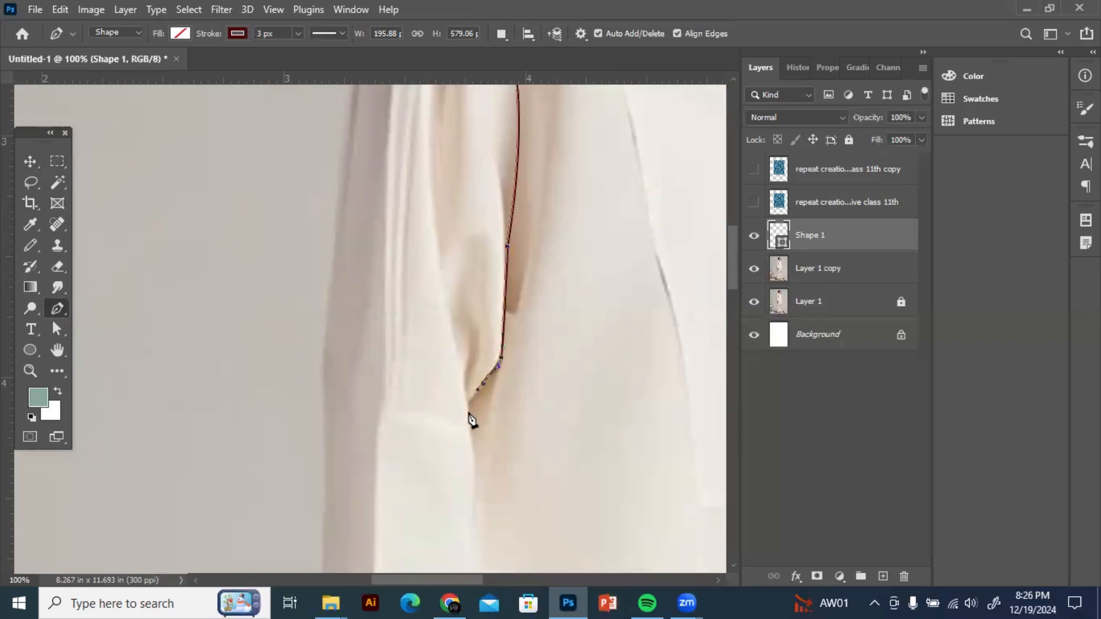
Step: Extend the path below the elbow fold along the inner edge of the lower sleeve
scroll(472, 426, "down", 3)
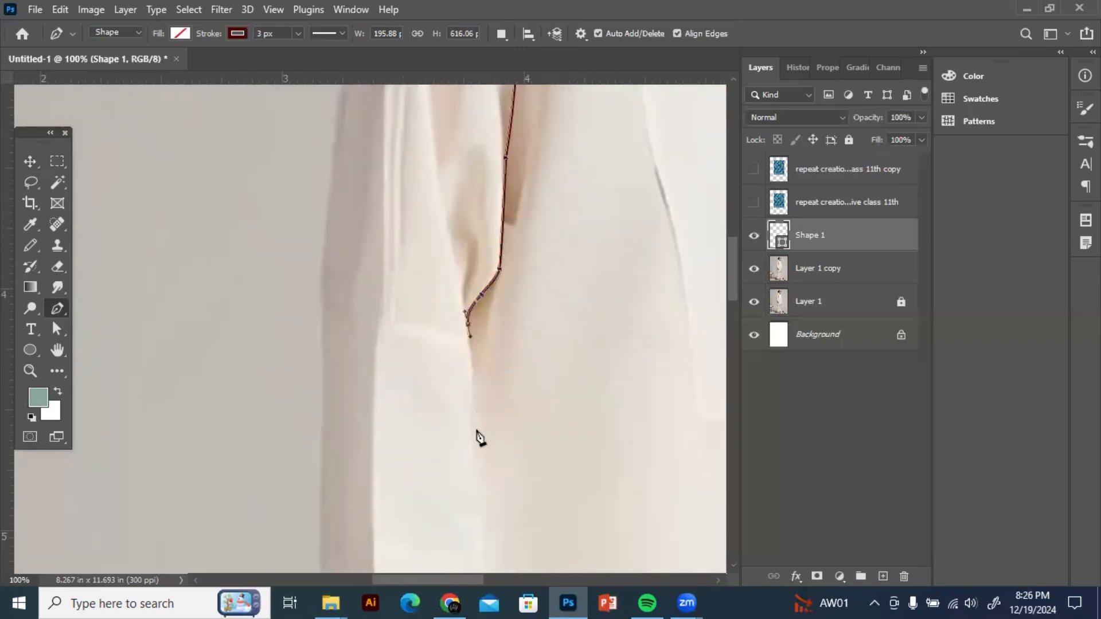
key("ctrl+plus")
scroll(494, 251, "down", 5)
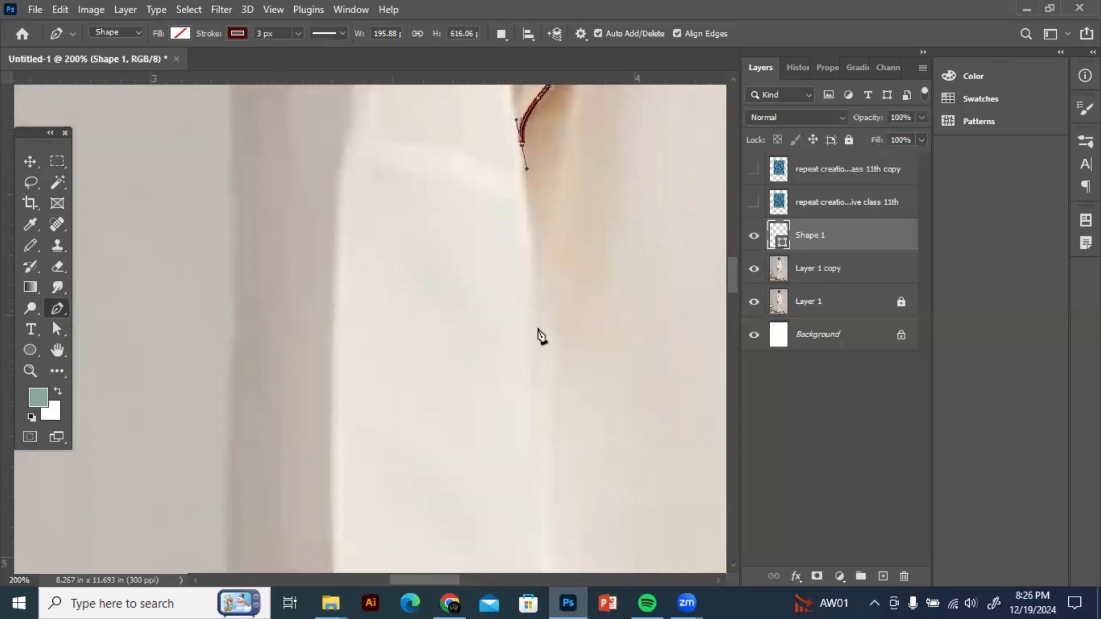
left_click_drag(541, 369, 543, 410)
scroll(561, 332, "down", 3)
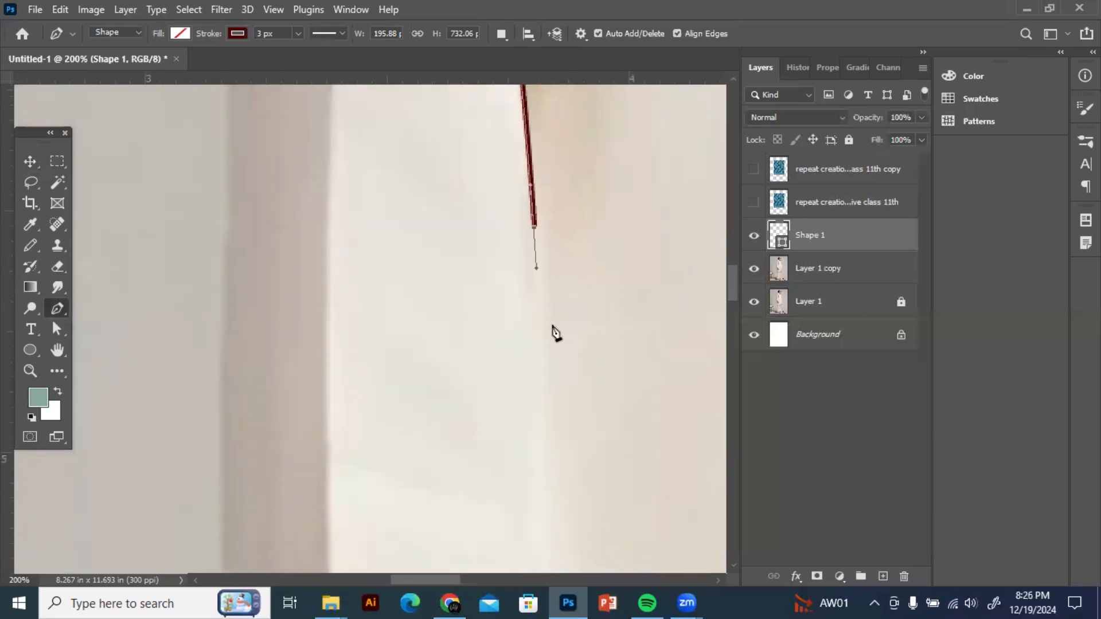
key("ctrl+minus")
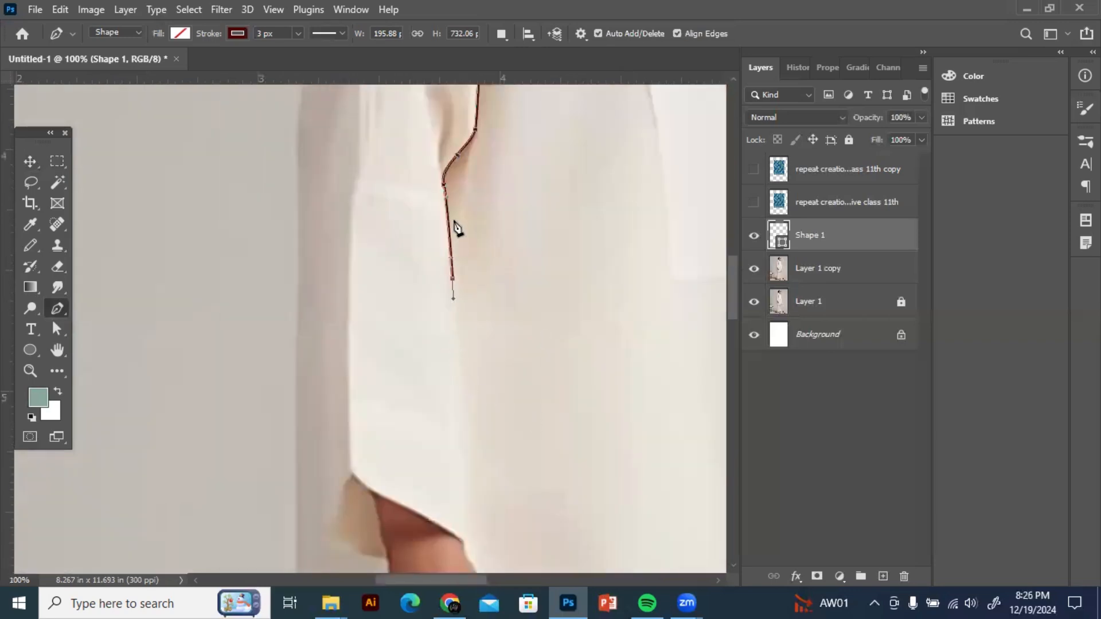
Step: Set the sleeve path's stroke to no color and check that its fill is also none
scroll(442, 274, "up", 3)
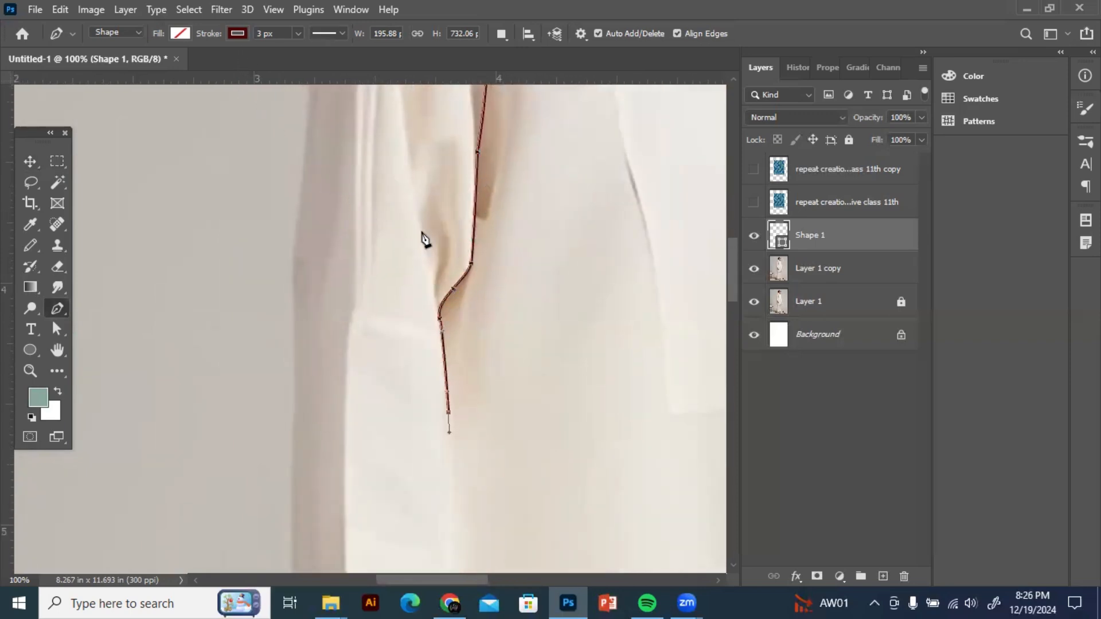
left_click(237, 34)
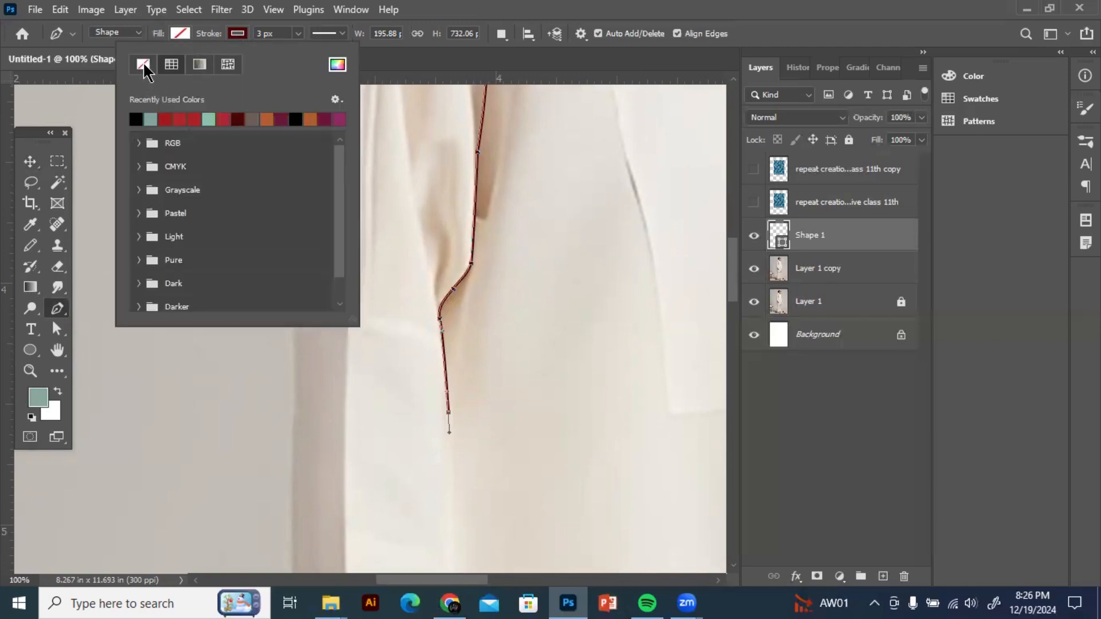
left_click(144, 65)
left_click(239, 34)
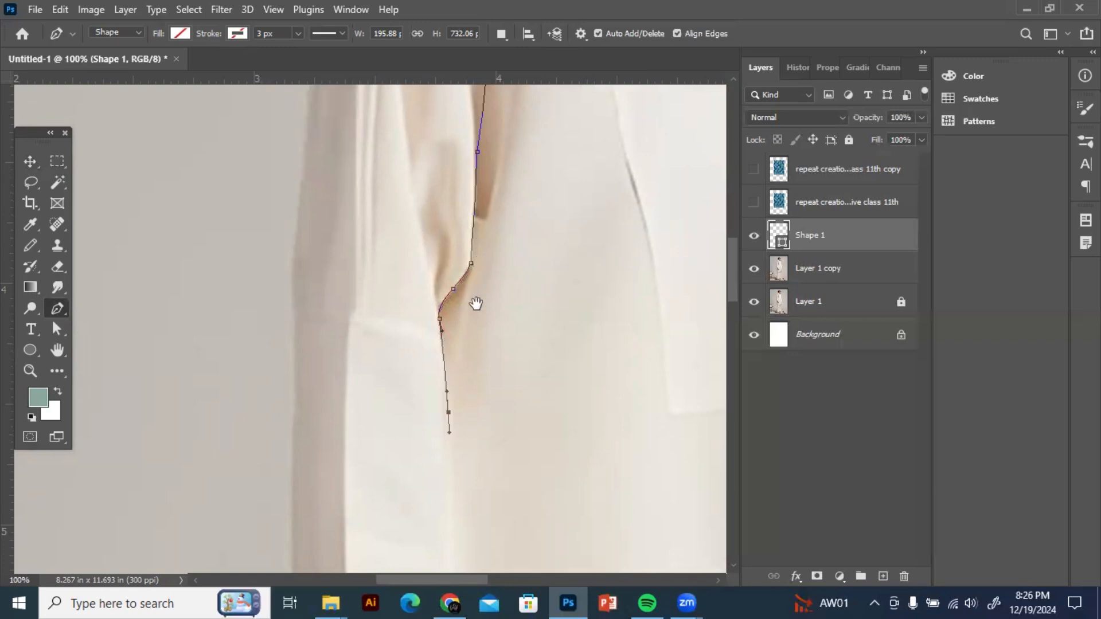
scroll(474, 302, "up", 5)
scroll(501, 307, "up", 3)
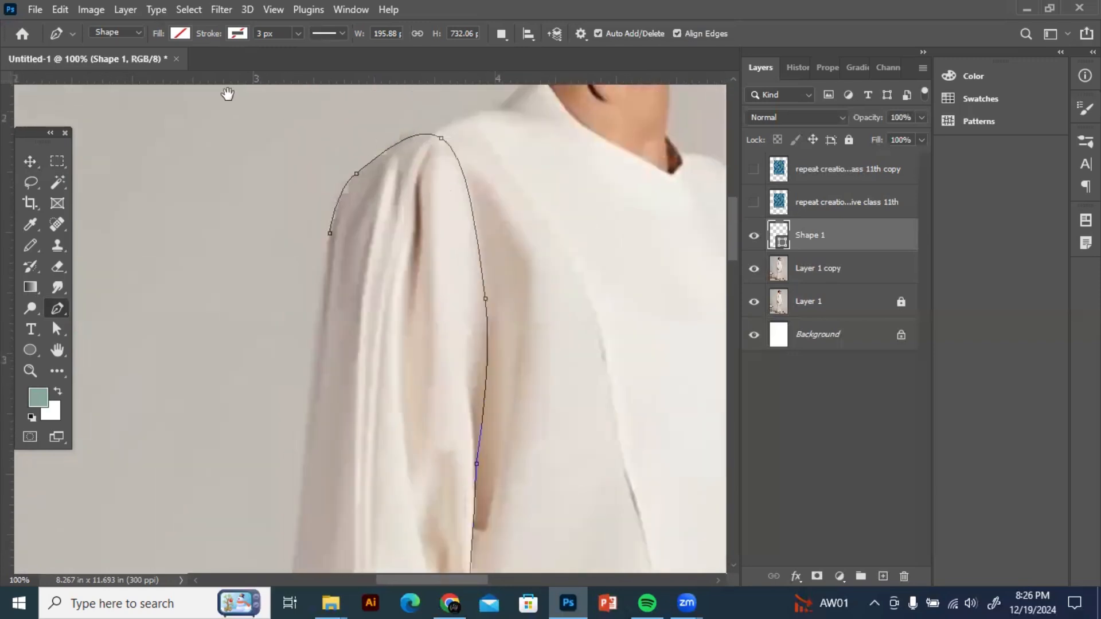
left_click(238, 34)
left_click(180, 33)
left_click(180, 34)
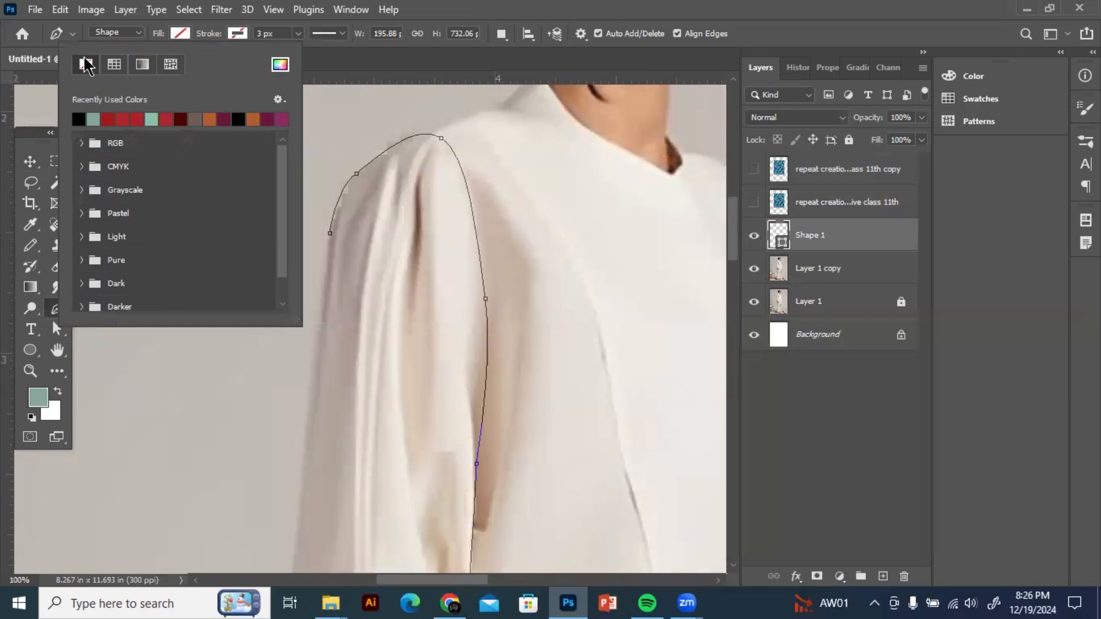
left_click(167, 31)
Step: Carry the path down the lower sleeve's inner edge to the pointed corner of the cuff
scroll(481, 428, "down", 6)
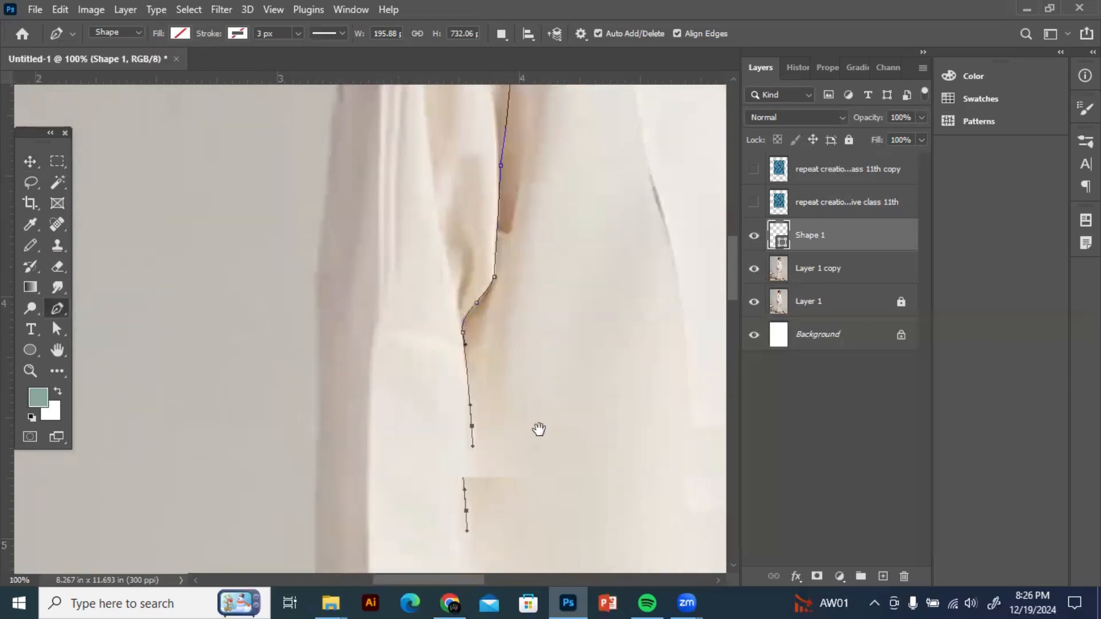
scroll(539, 429, "down", 6)
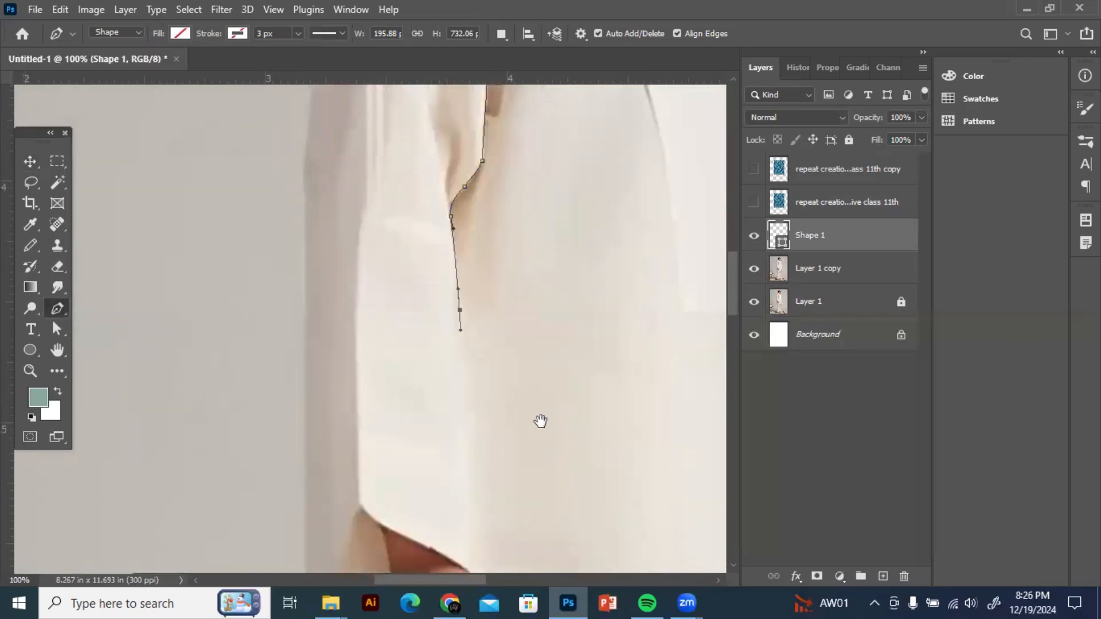
left_click(453, 450)
left_click(453, 491)
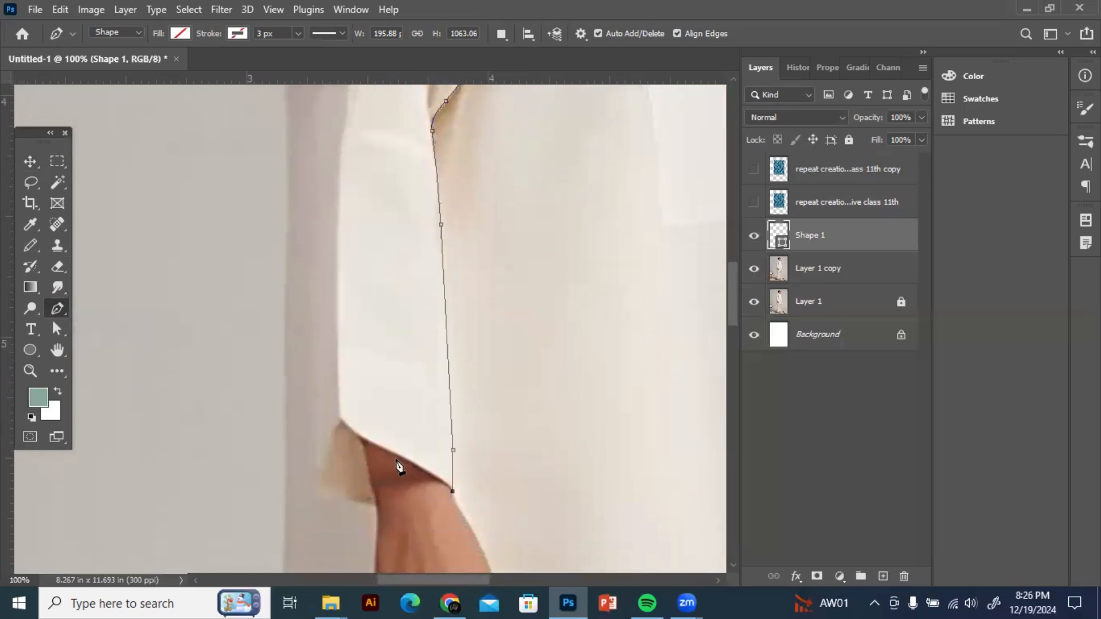
left_click(180, 33)
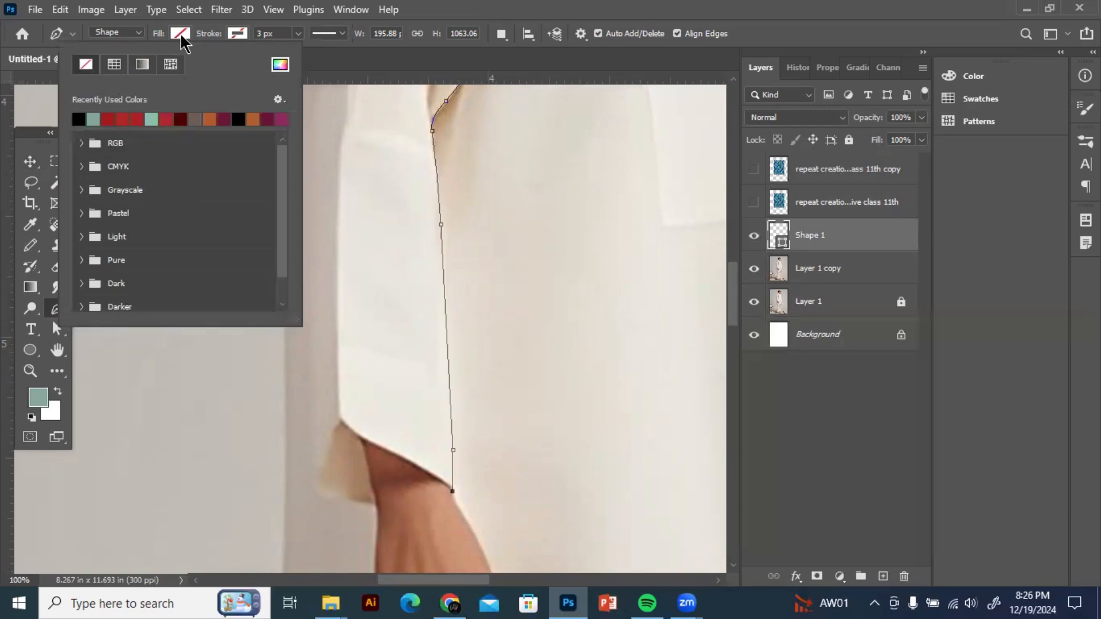
left_click(237, 33)
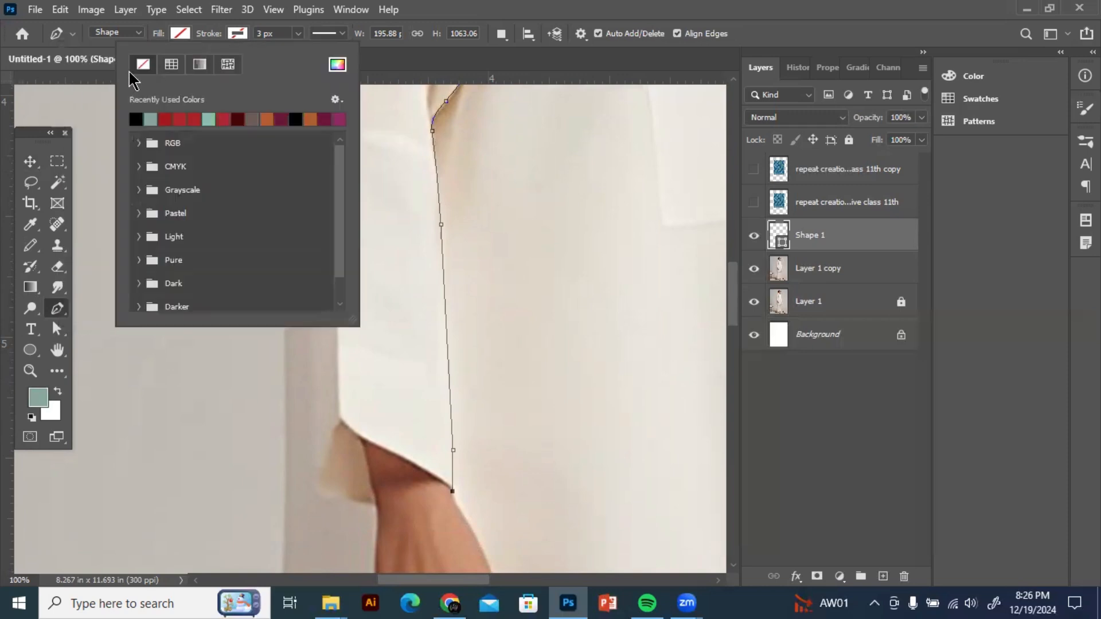
left_click(249, 34)
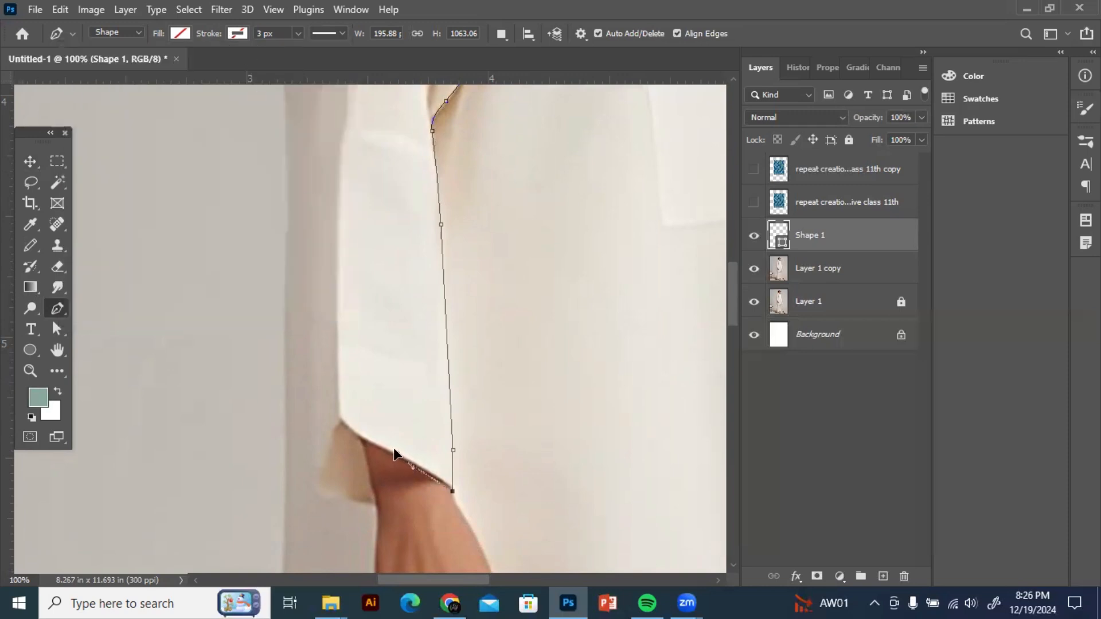
Step: Trace the path along the cuff hem above the wrist and around the turned-back flap to the sleeve's outer edge
left_click(361, 439)
left_click(375, 507)
left_click_drag(325, 496, 315, 487)
left_click(313, 464)
Step: Trace up the sleeve's outer edge from the cuff and close the path at its starting point below the shoulder
left_click_drag(342, 420, 357, 540)
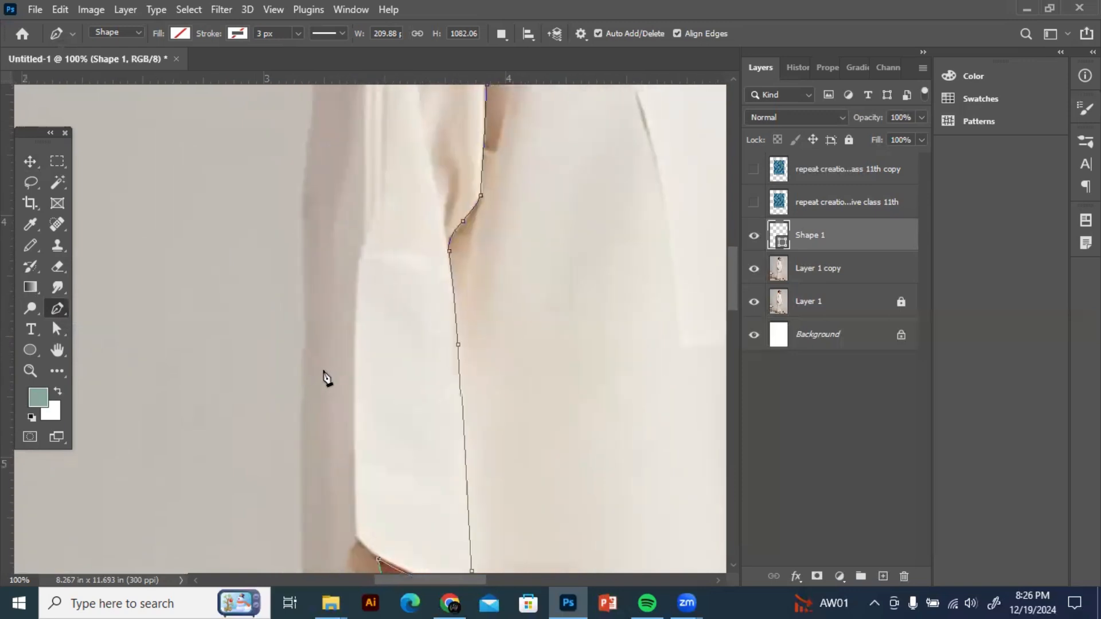
left_click(322, 372)
left_click_drag(365, 313, 370, 439)
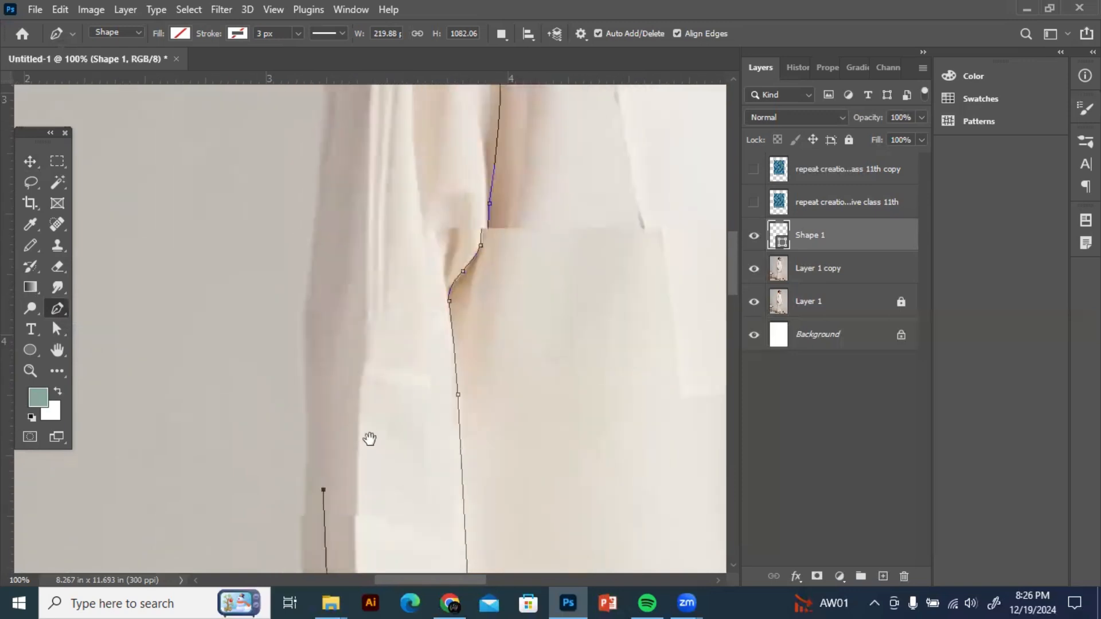
left_click(317, 373)
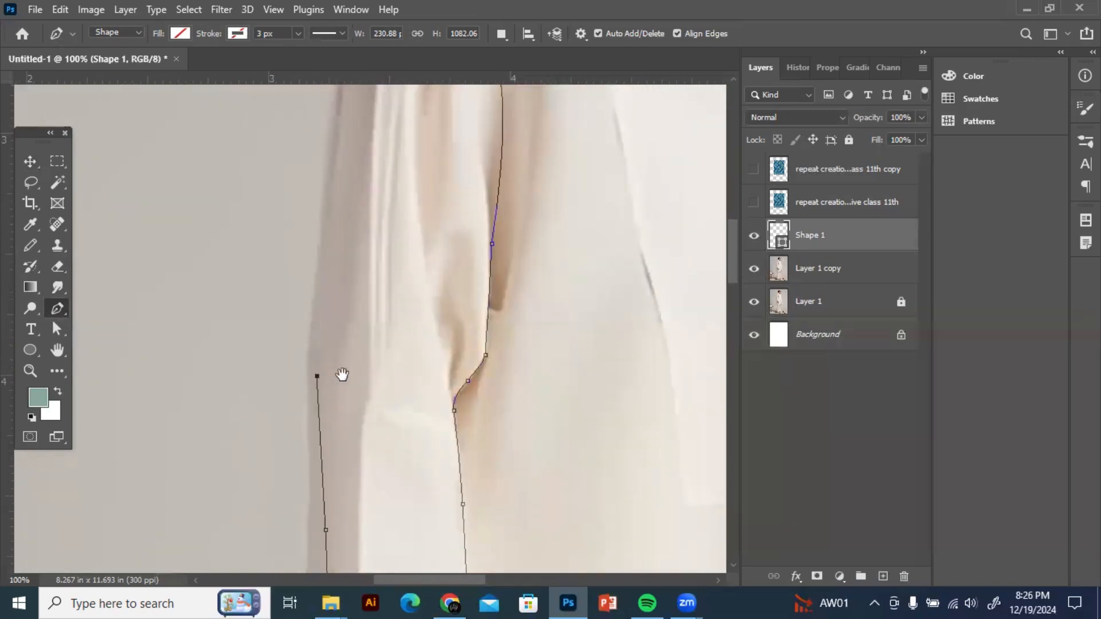
left_click_drag(344, 373, 349, 443)
left_click_drag(322, 327, 343, 354)
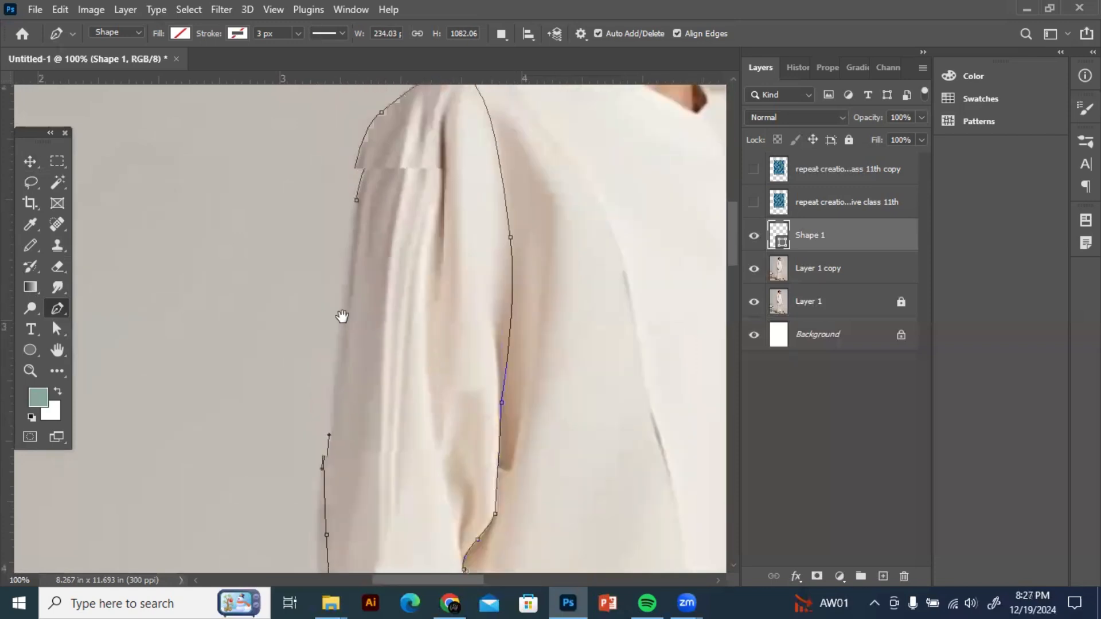
left_click(342, 315)
left_click(356, 200)
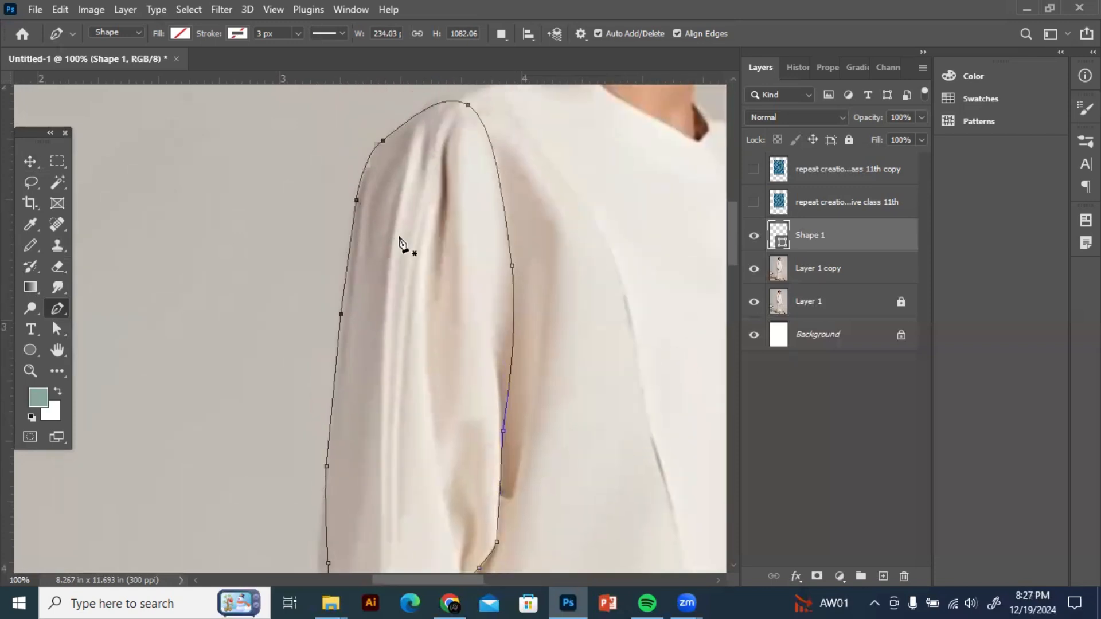
Step: Convert the closed sleeve path into a new anti-aliased selection with a feather radius of 0.6 pixels
key("ctrl+minus")
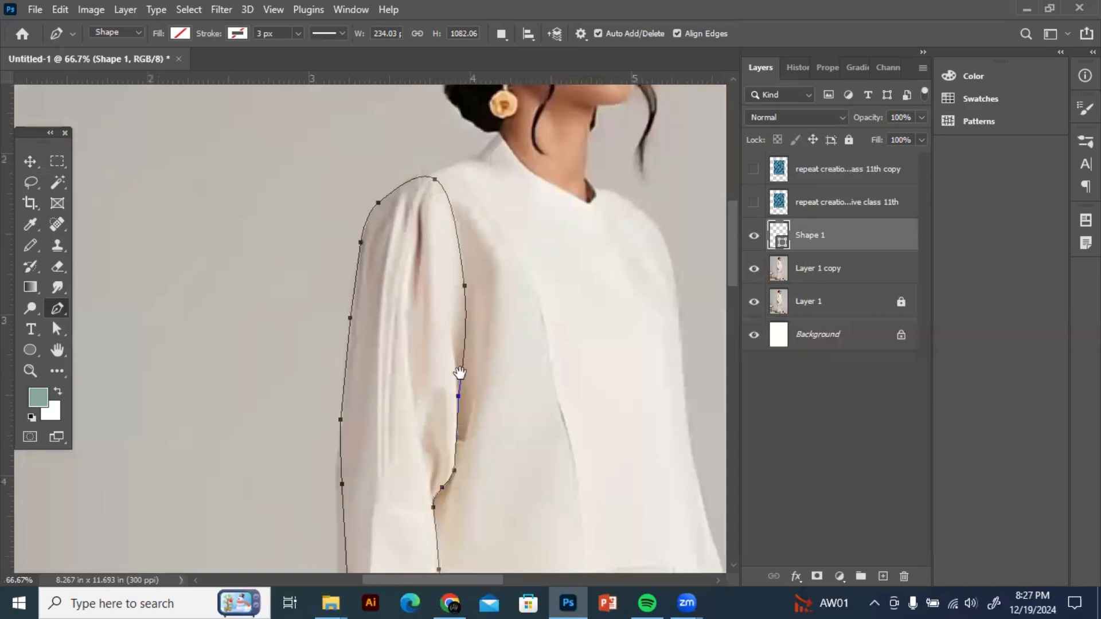
left_click_drag(459, 374, 458, 268)
key("ctrl+minus")
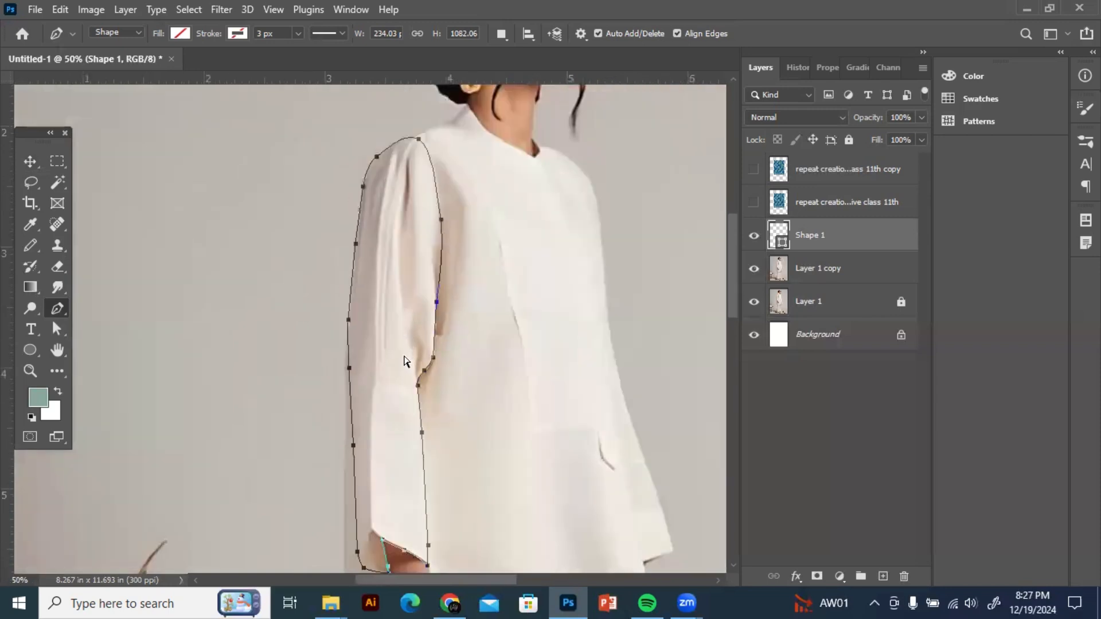
key("ctrl+minus")
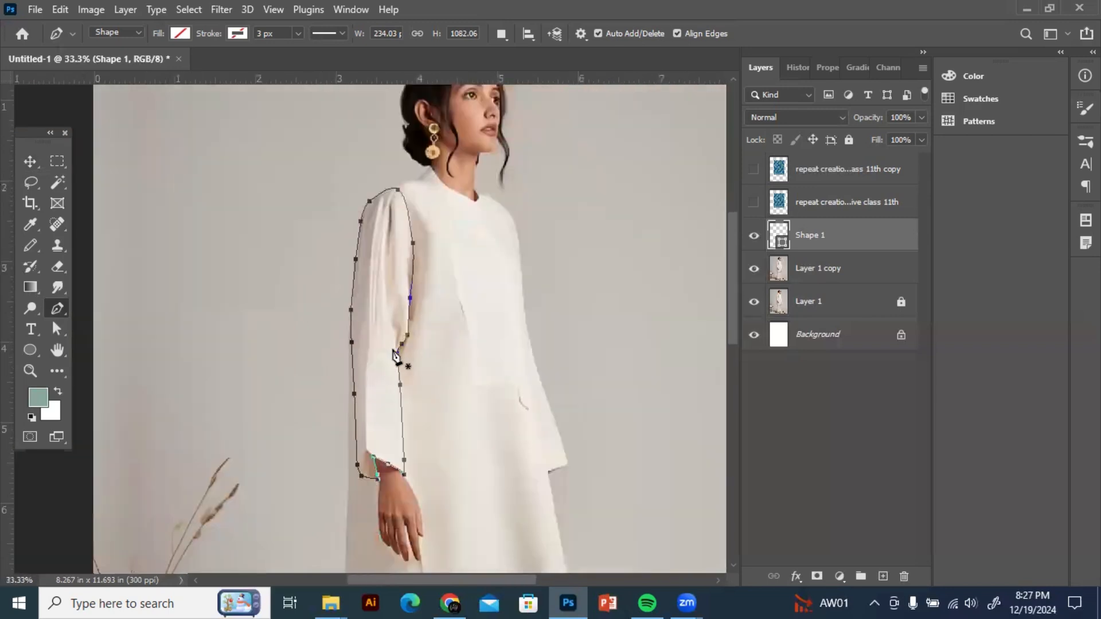
right_click(378, 296)
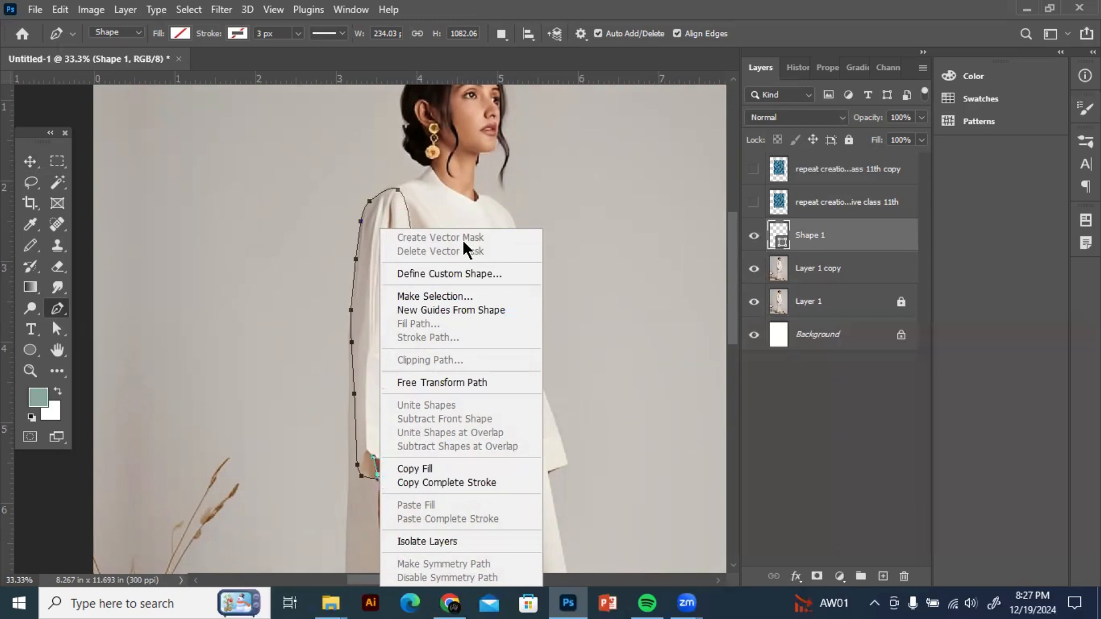
left_click(421, 295)
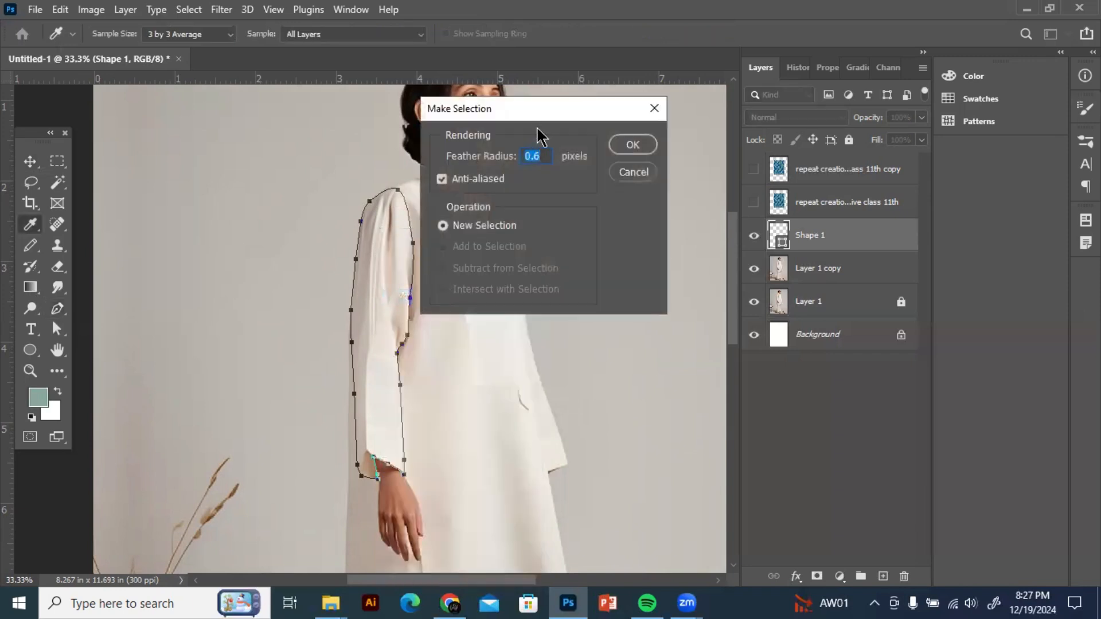
left_click(540, 178)
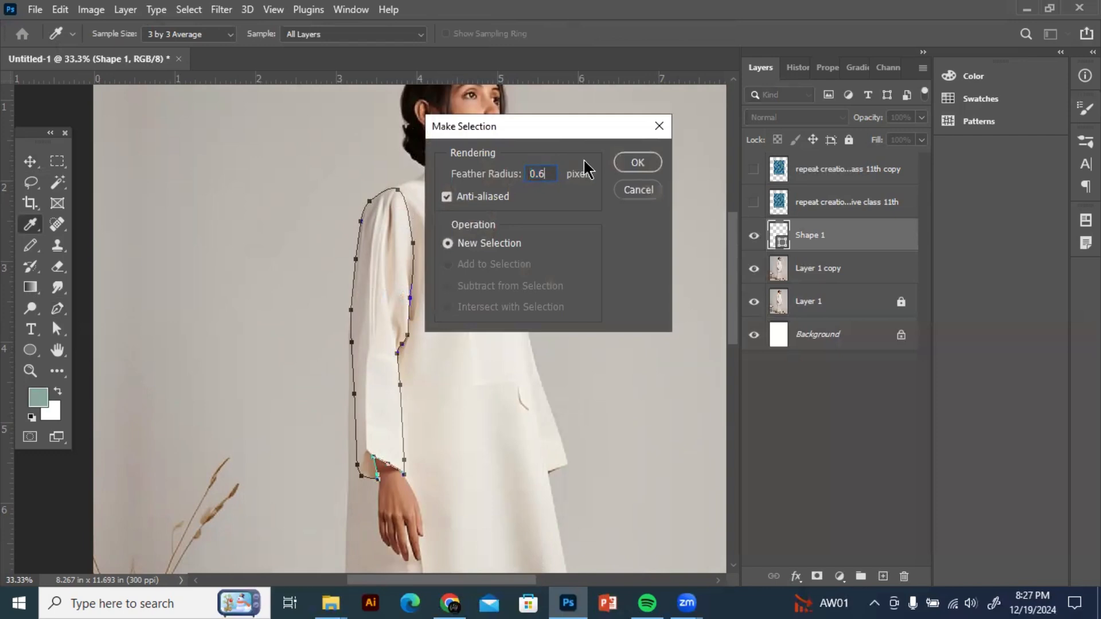
left_click(637, 163)
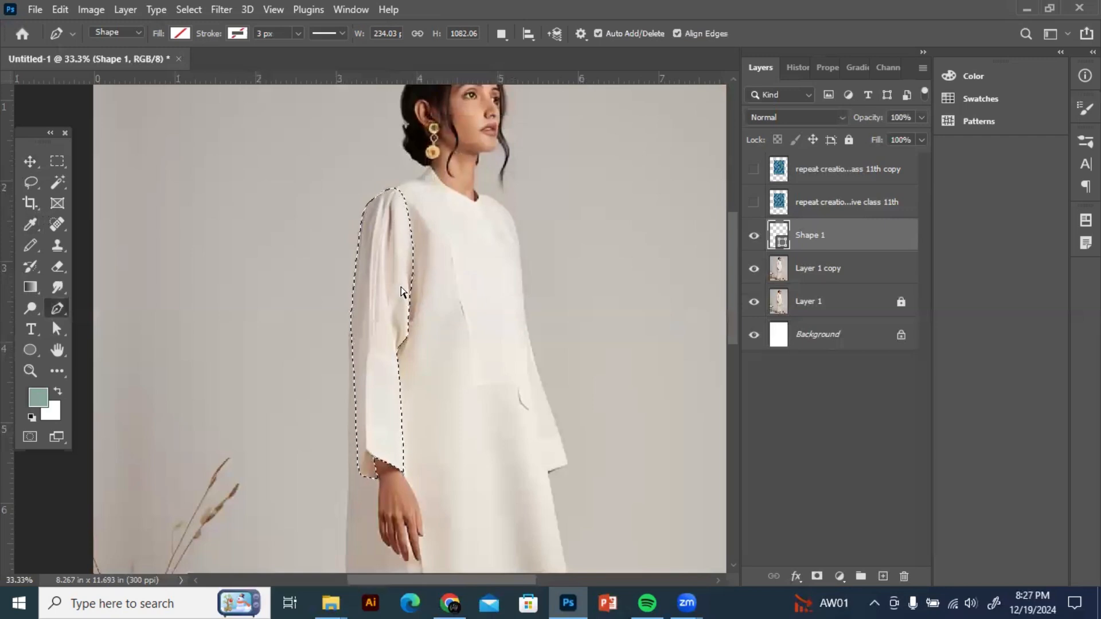
Step: Try removing the Shape 1 layer and masking Layer 1 copy with the sleeve selection, and undo both changes
key("ctrl+plus")
key("ctrl+plus")
left_click_drag(343, 197, 350, 268)
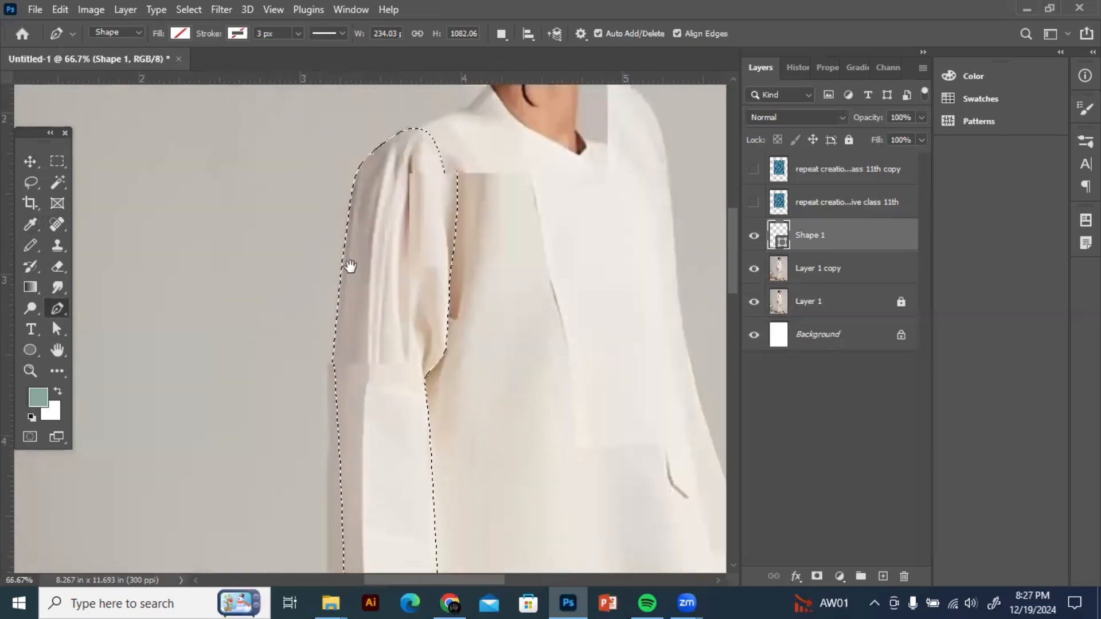
left_click_drag(401, 339, 389, 292)
key("ctrl+minus")
key("ctrl+minus")
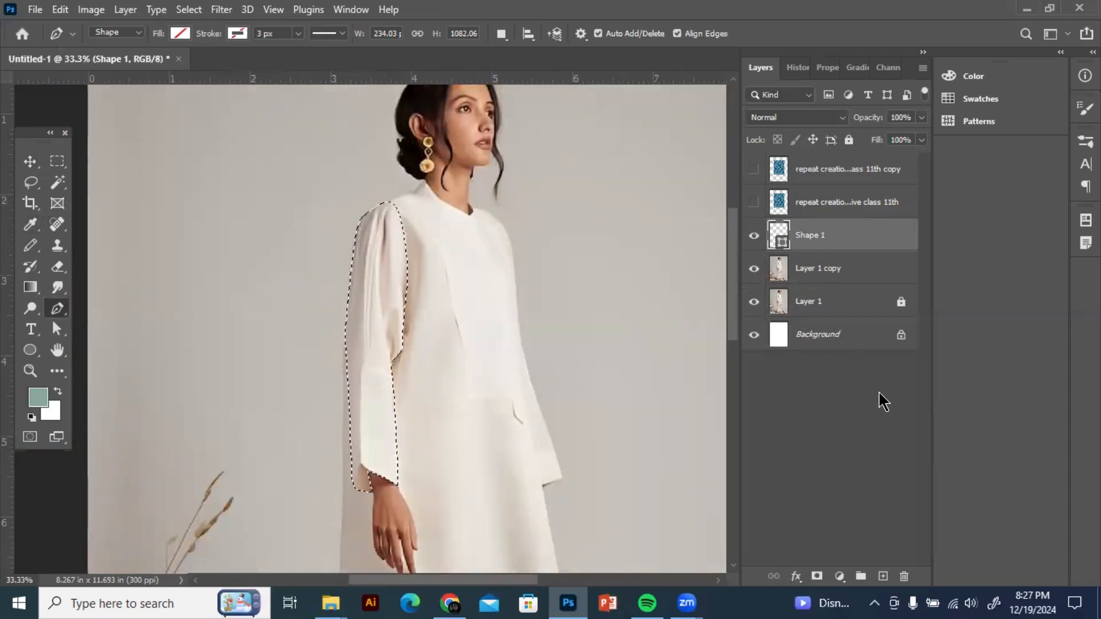
left_click(904, 577)
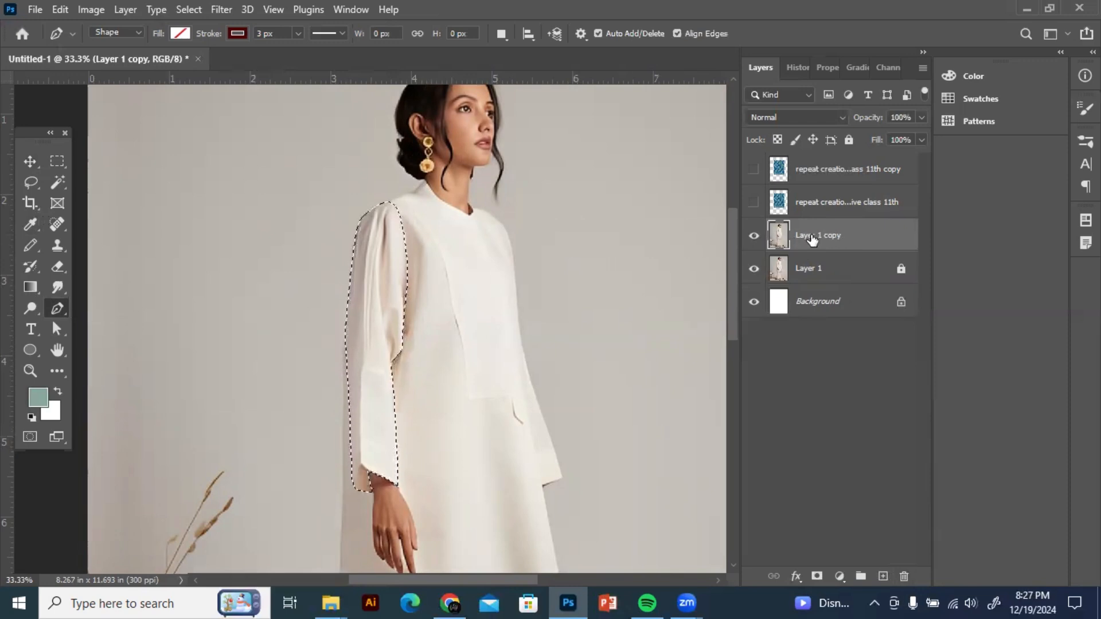
left_click(817, 577)
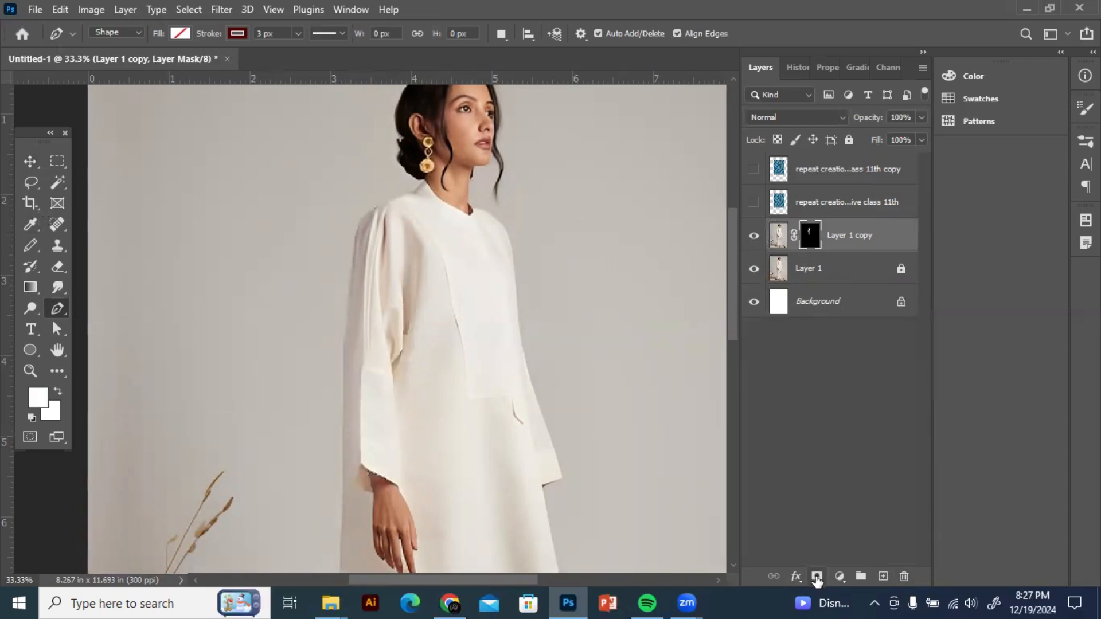
left_click(754, 269)
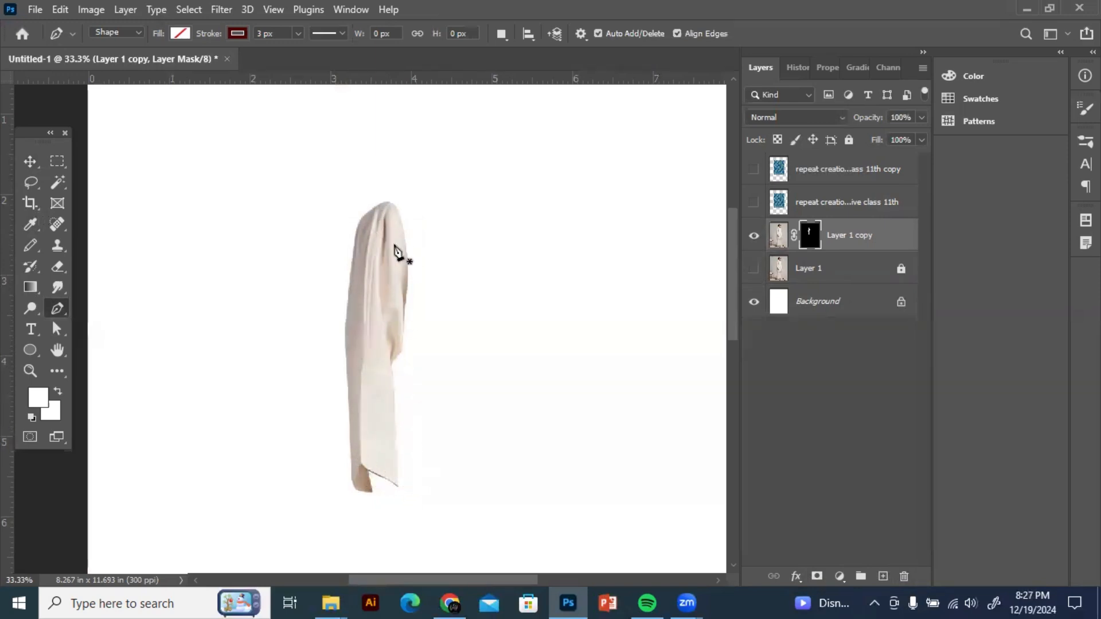
left_click(754, 269)
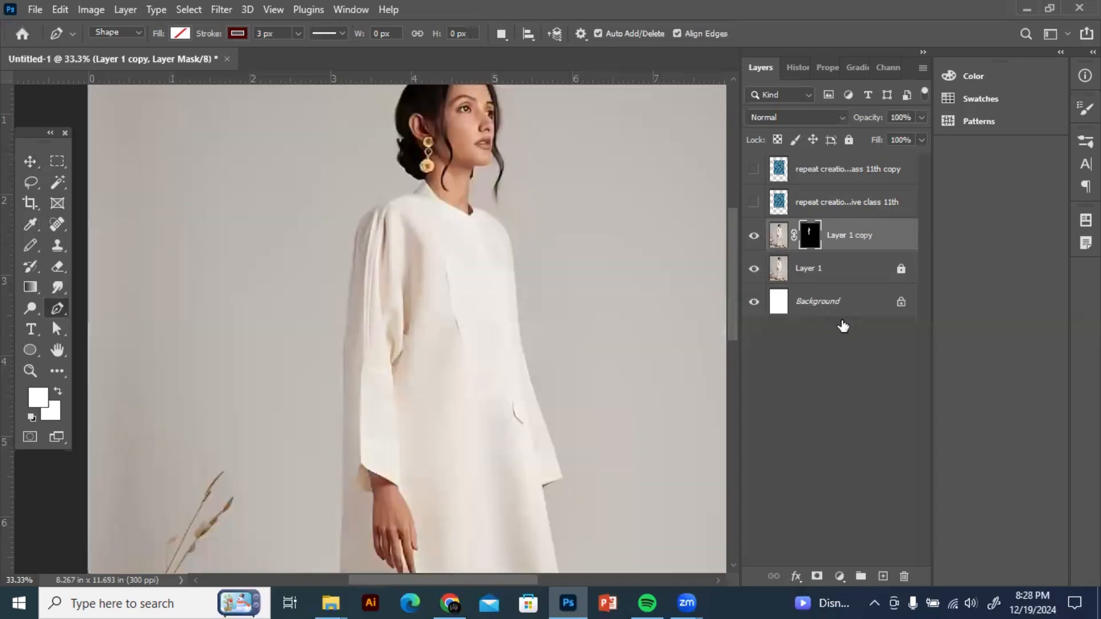
key("ctrl+z")
key("ctrl+z")
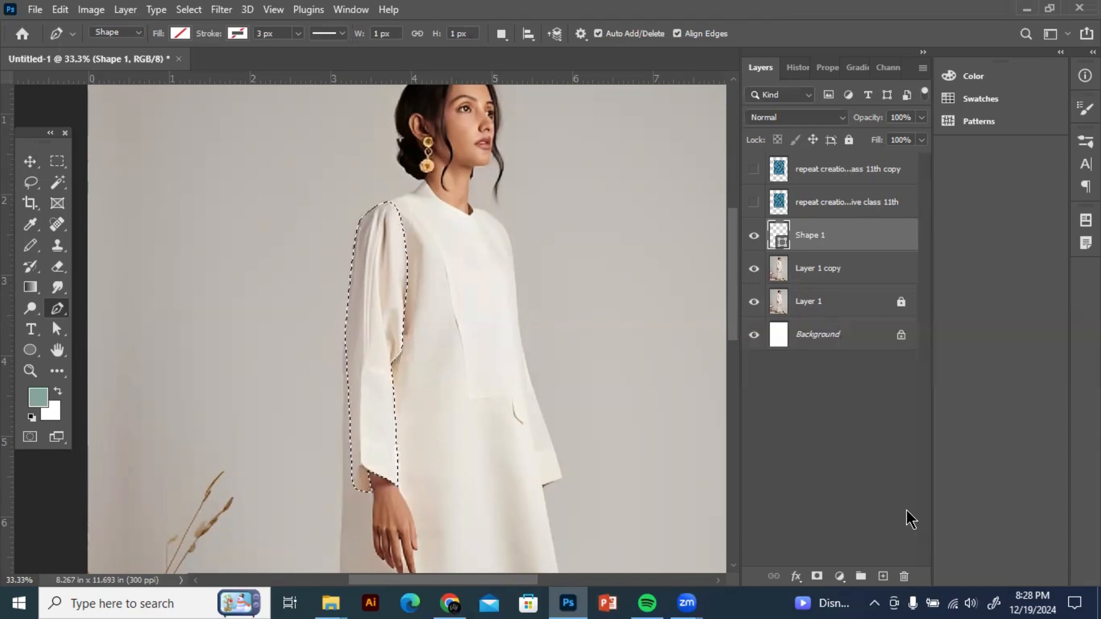
Step: Delete the Shape 1 layer and mask Layer 1 copy to the sleeve selection, checking the cutout with Layer 1 temporarily hidden
left_click(904, 576)
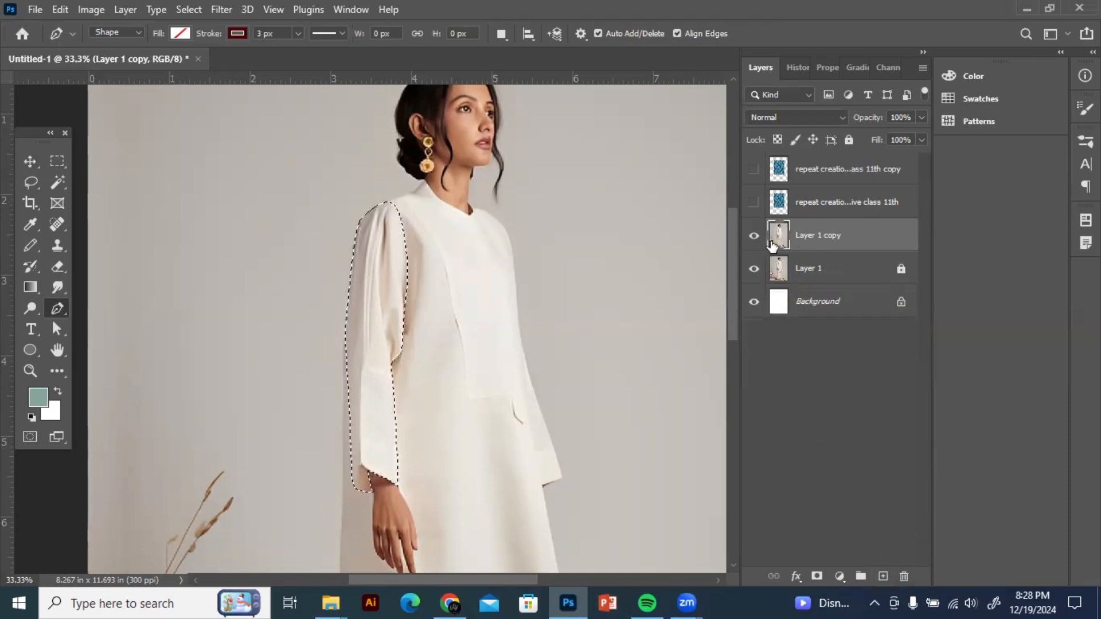
left_click(818, 577)
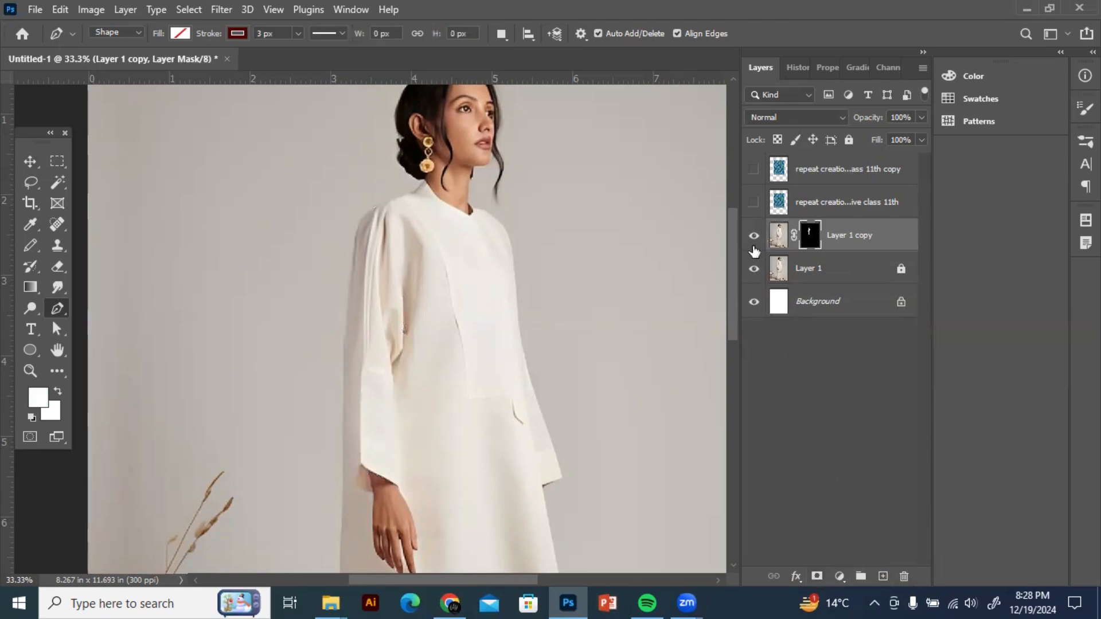
left_click(754, 270)
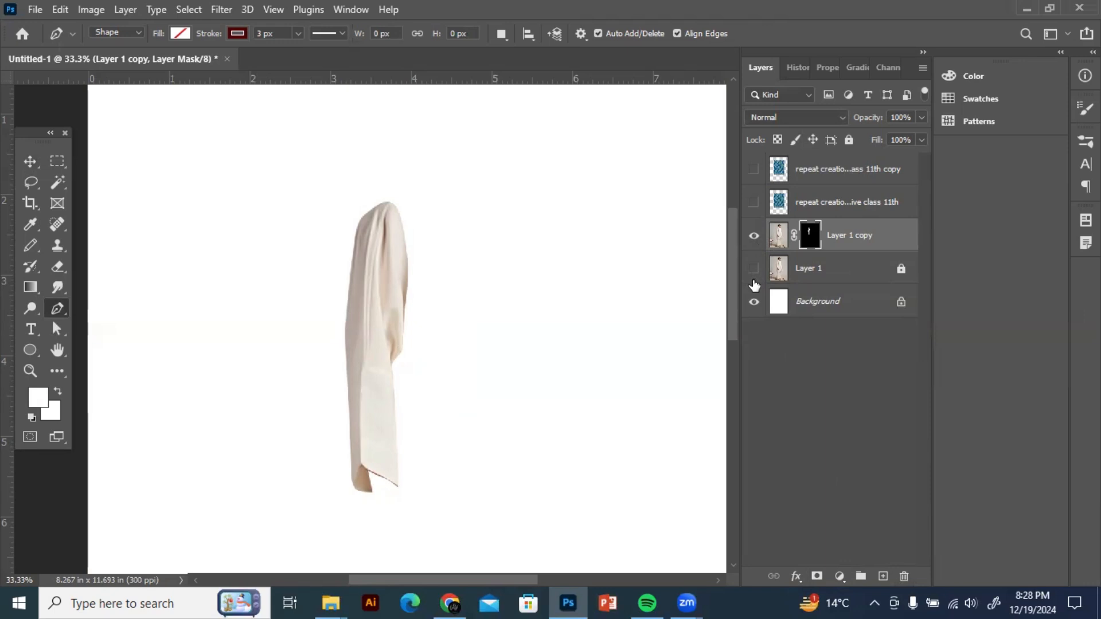
left_click(753, 269)
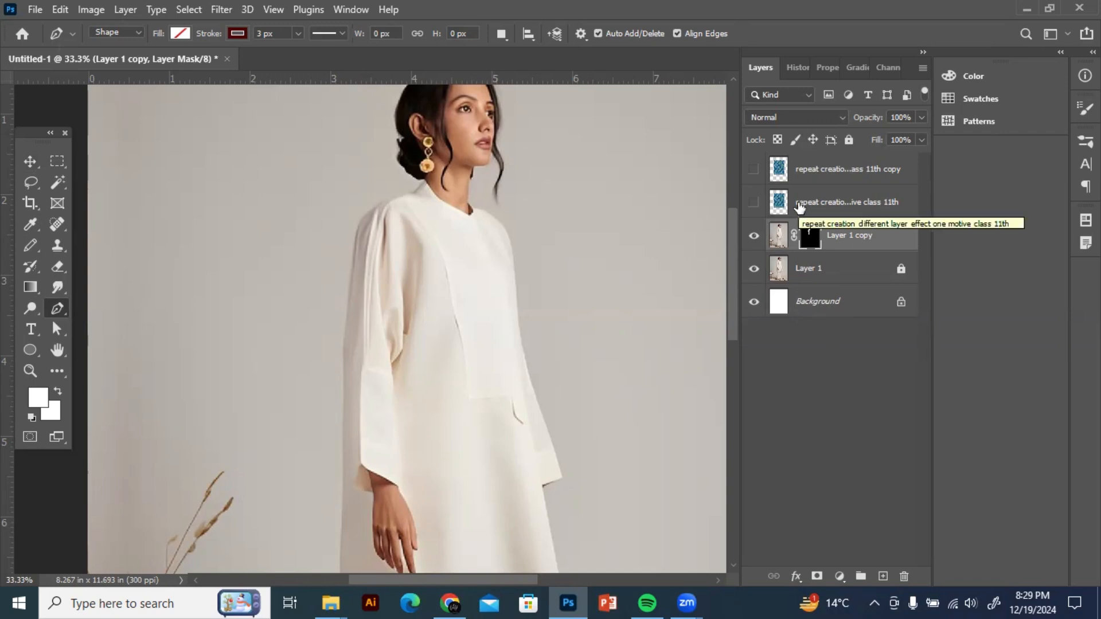
left_click(754, 271)
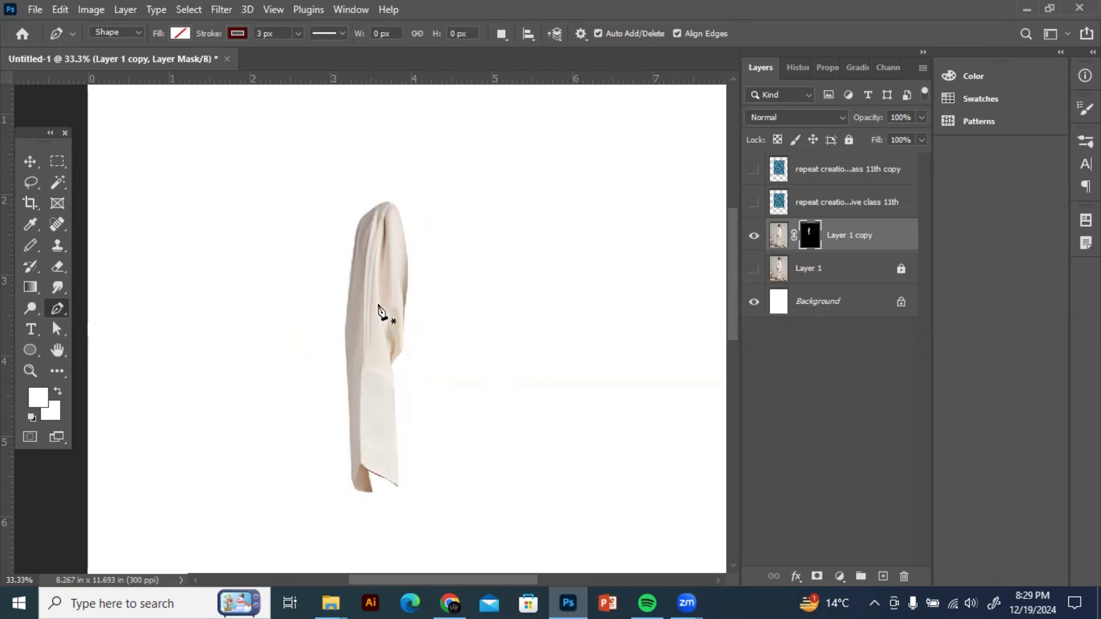
left_click_drag(381, 314, 367, 187)
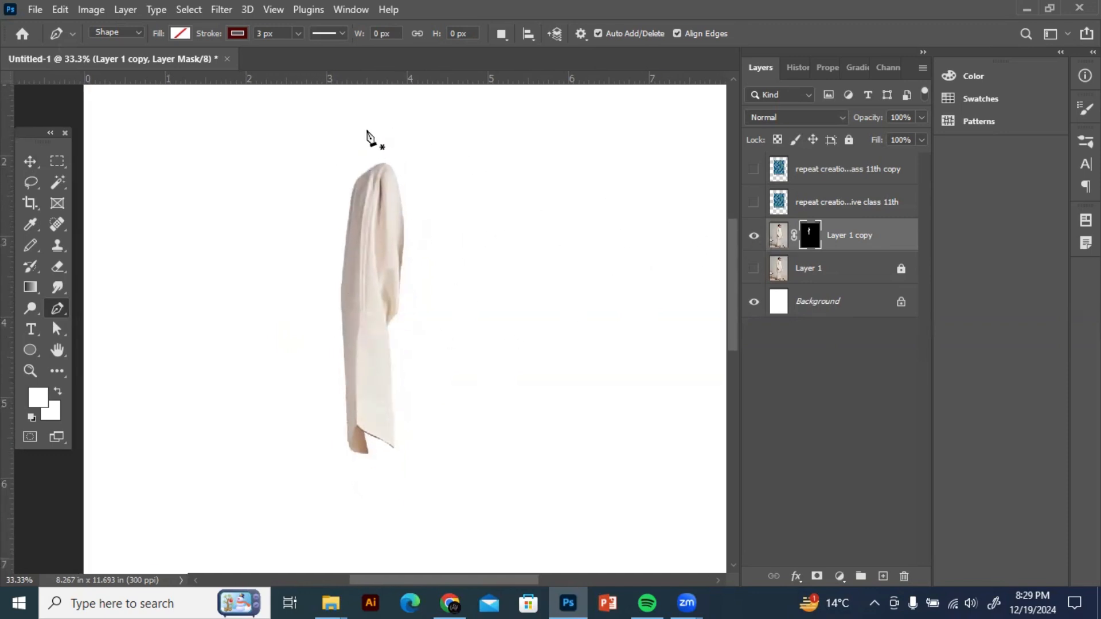
left_click(754, 270)
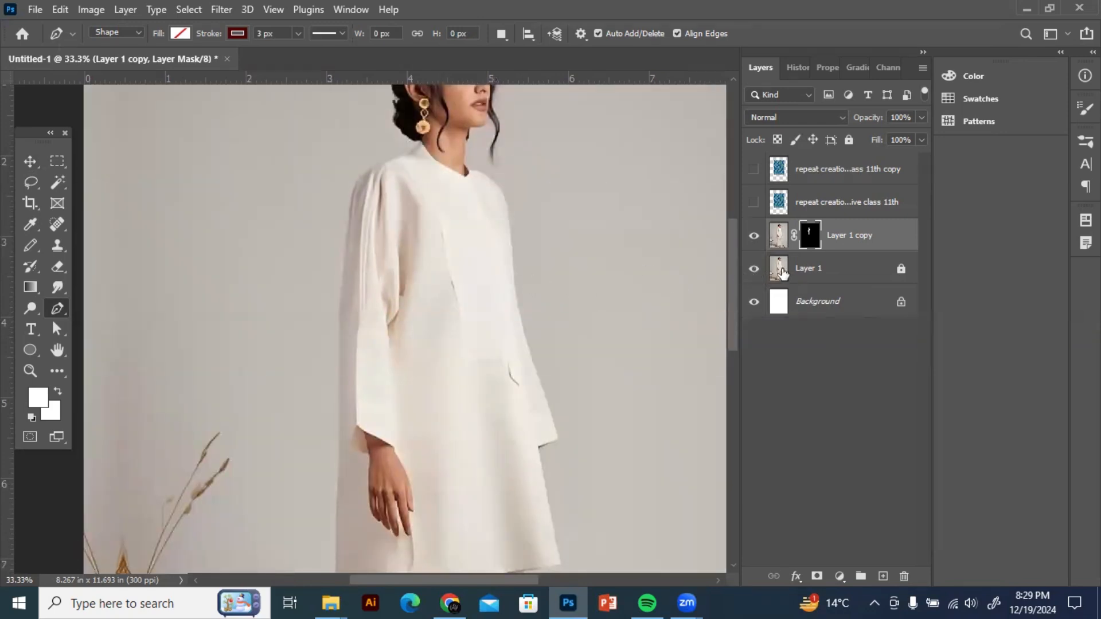
left_click_drag(512, 273, 510, 314)
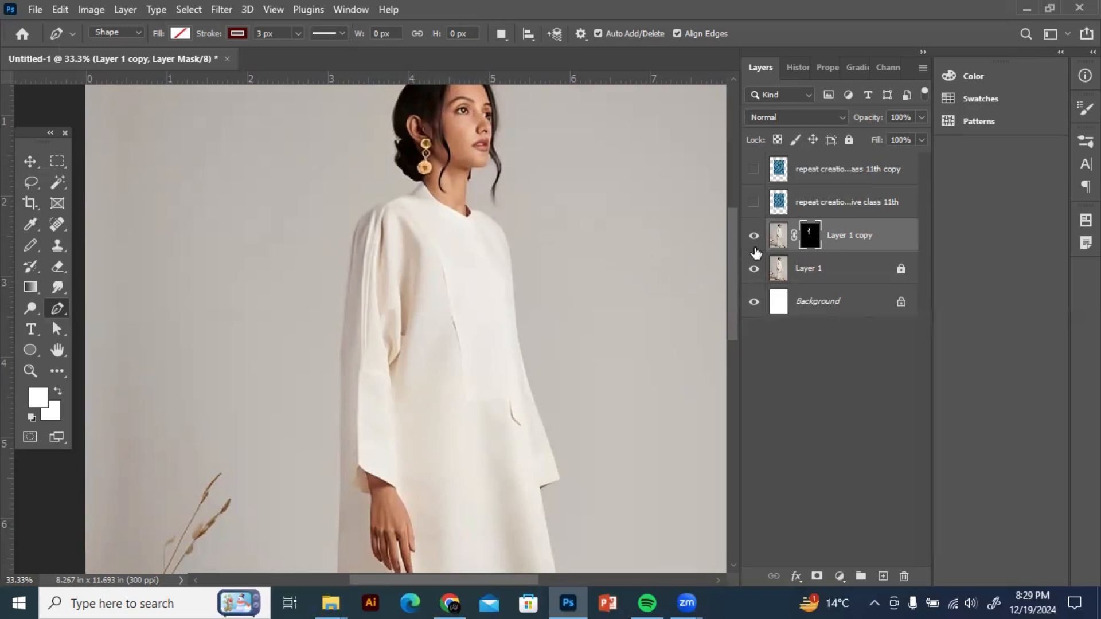
Step: Show the lower blue floral pattern layer and clip it to the sleeve-masked Layer 1 copy
left_click(810, 209)
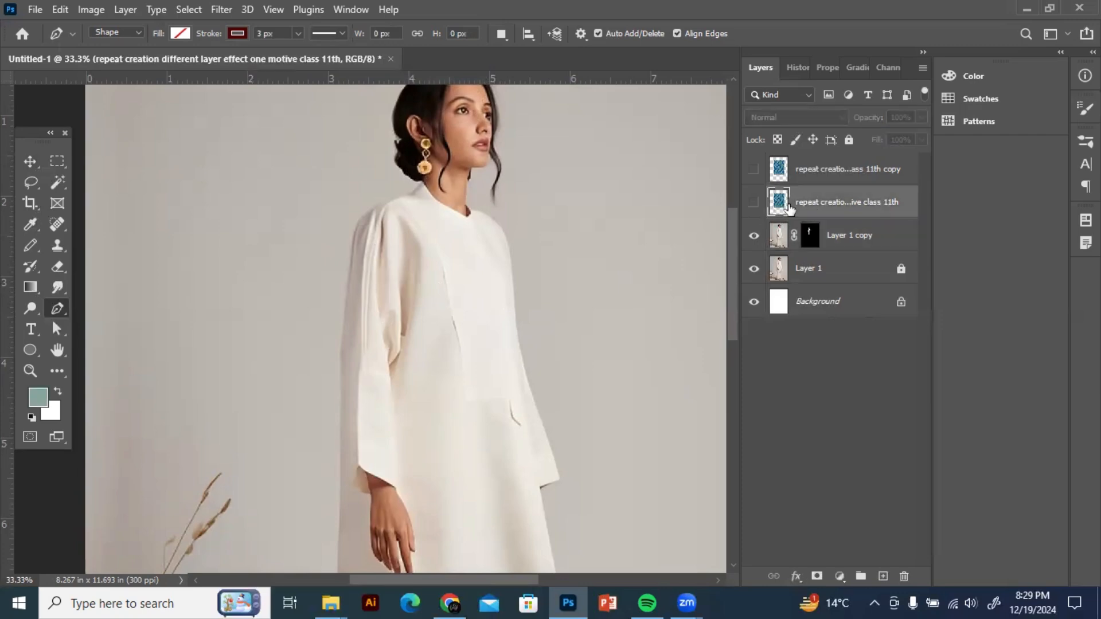
left_click(754, 204)
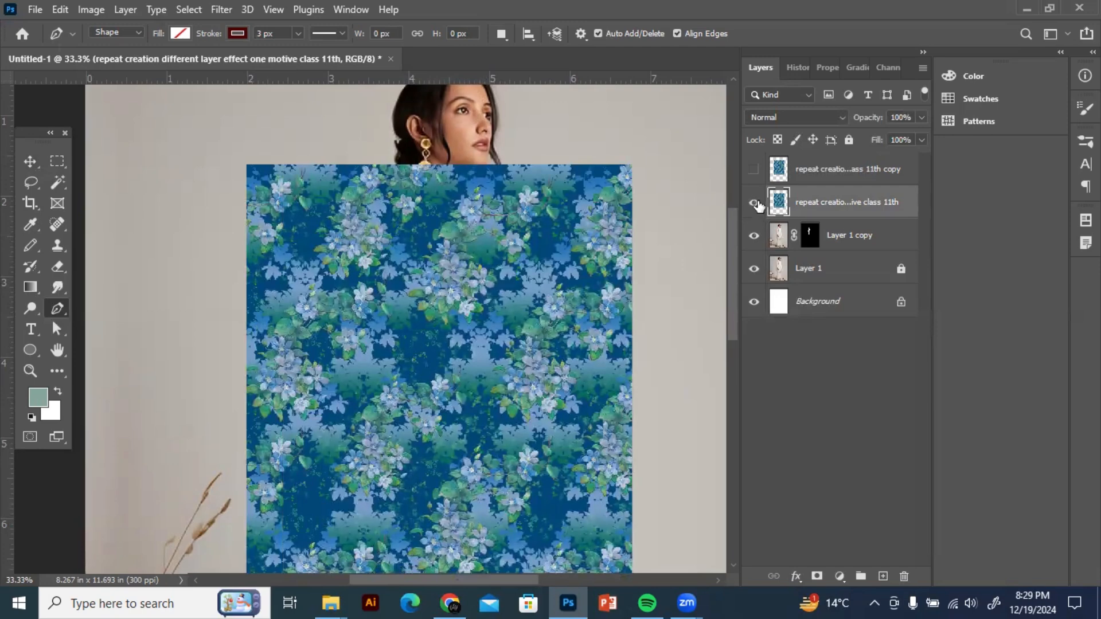
right_click(810, 207)
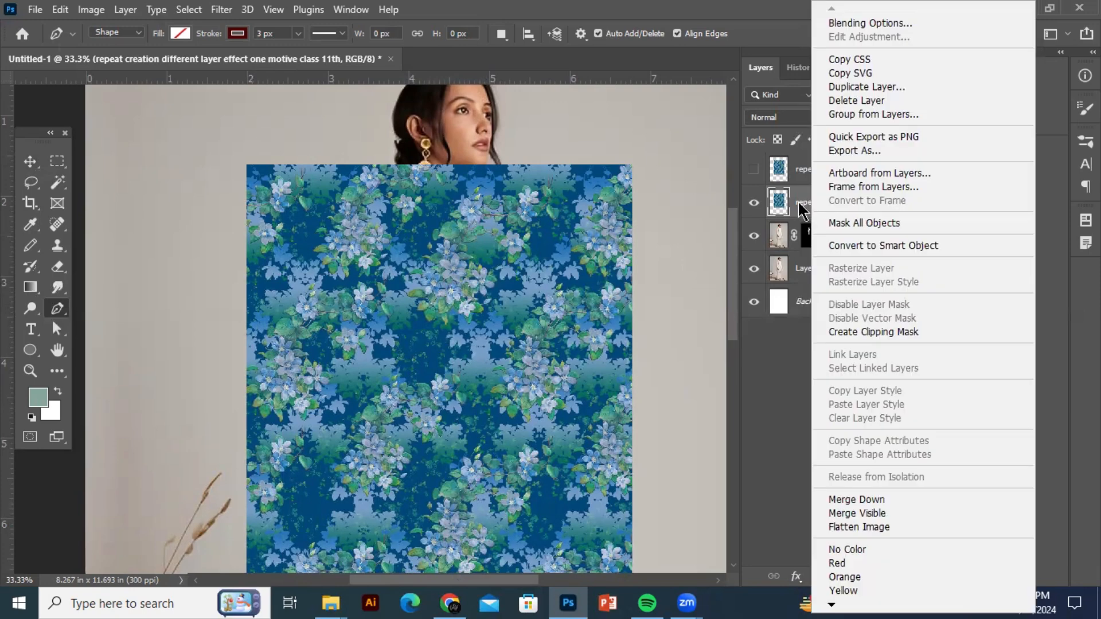
left_click(799, 202)
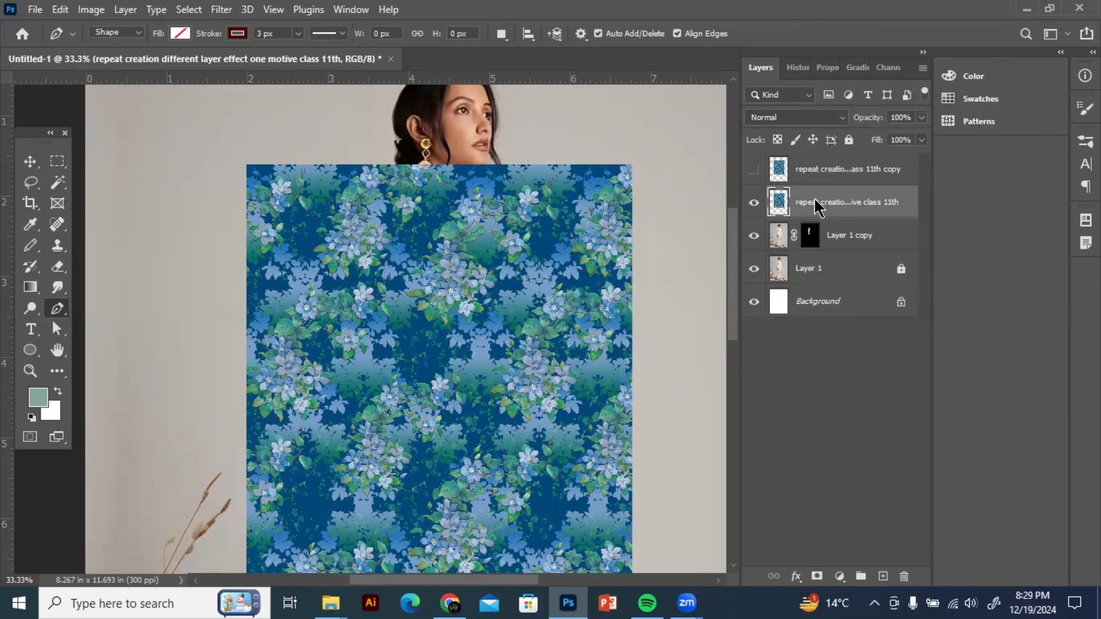
right_click(815, 201)
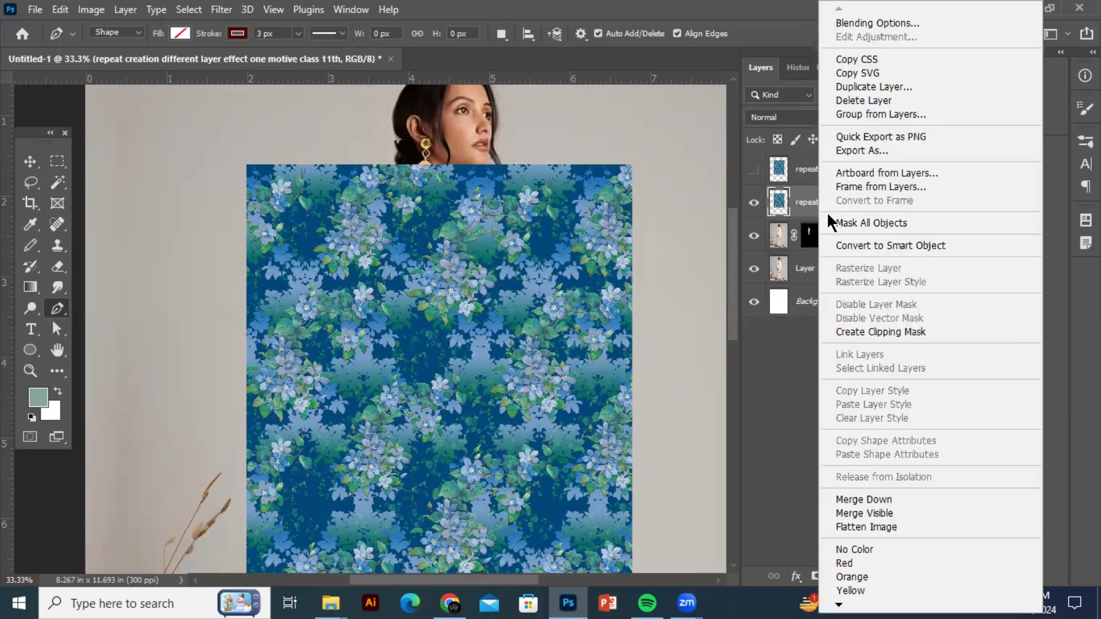
left_click(852, 332)
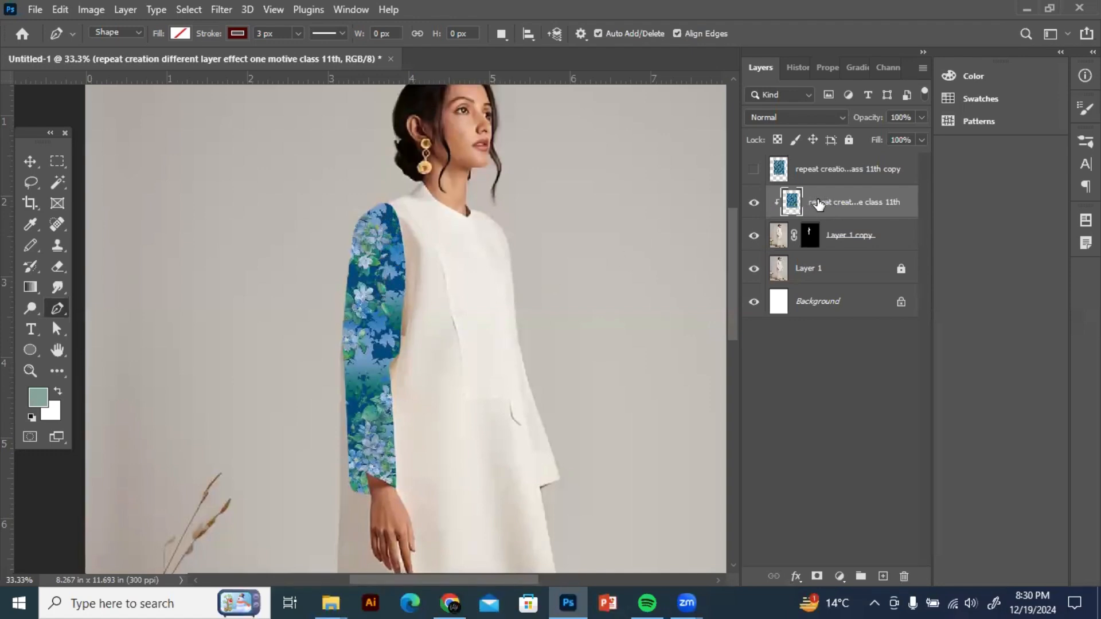
Step: Set the clipped floral layer's blend mode to Multiply and check the printed sleeve against the tunic
left_click(772, 117)
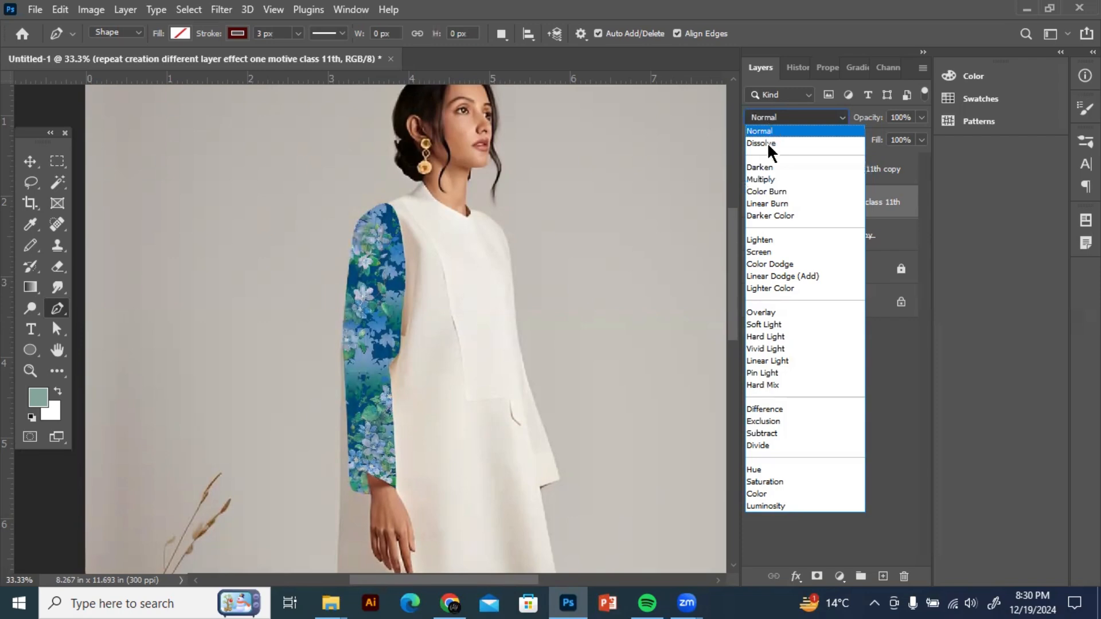
left_click(759, 179)
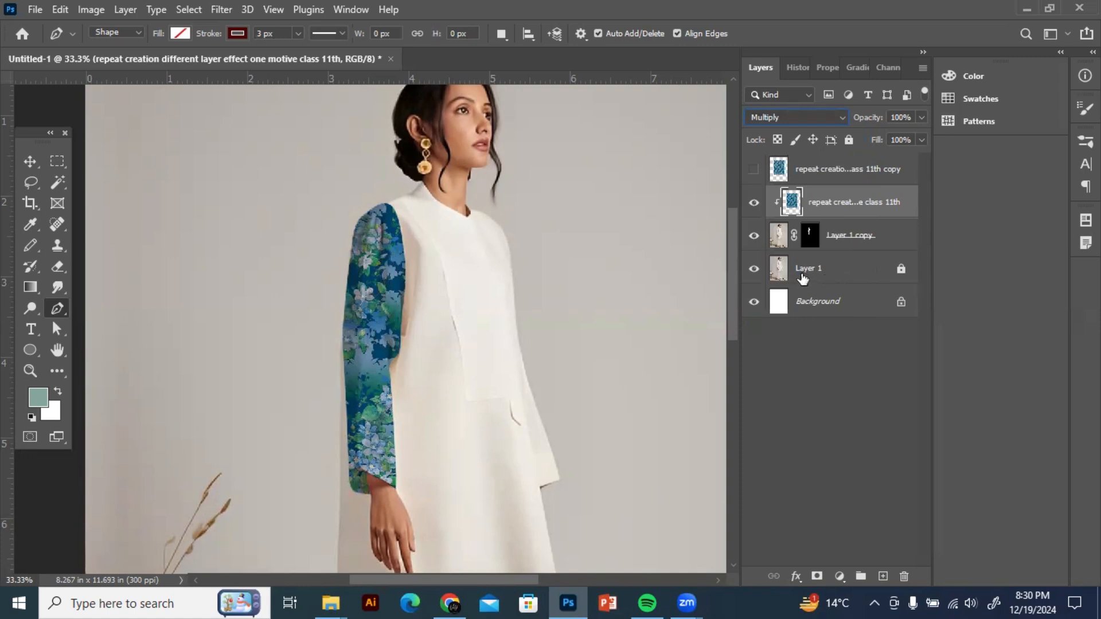
left_click_drag(450, 364, 452, 302)
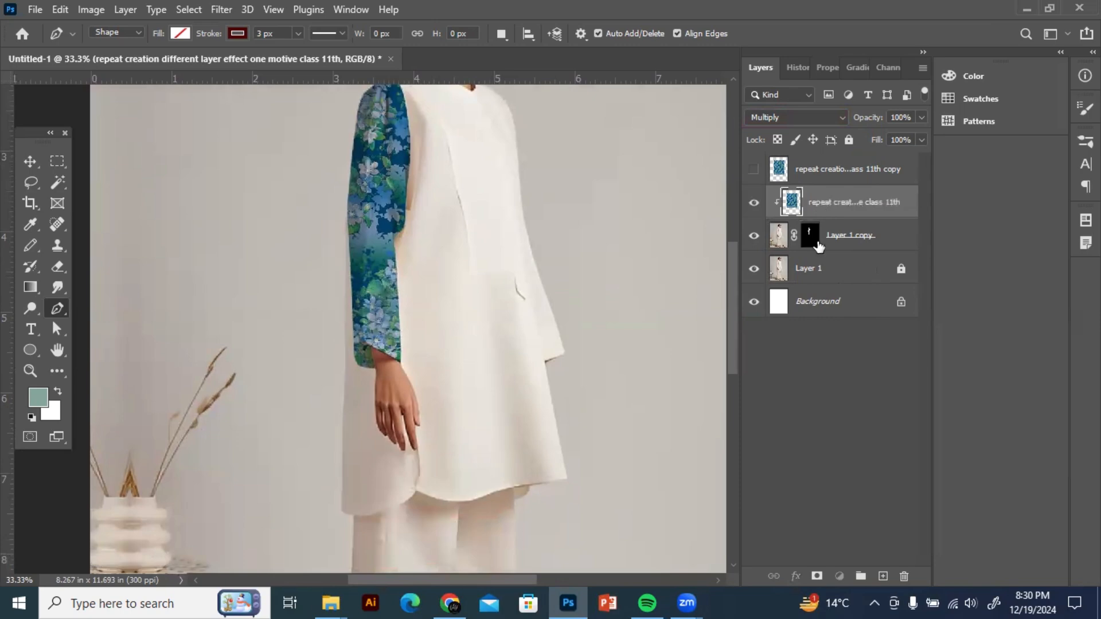
left_click_drag(524, 236, 521, 301)
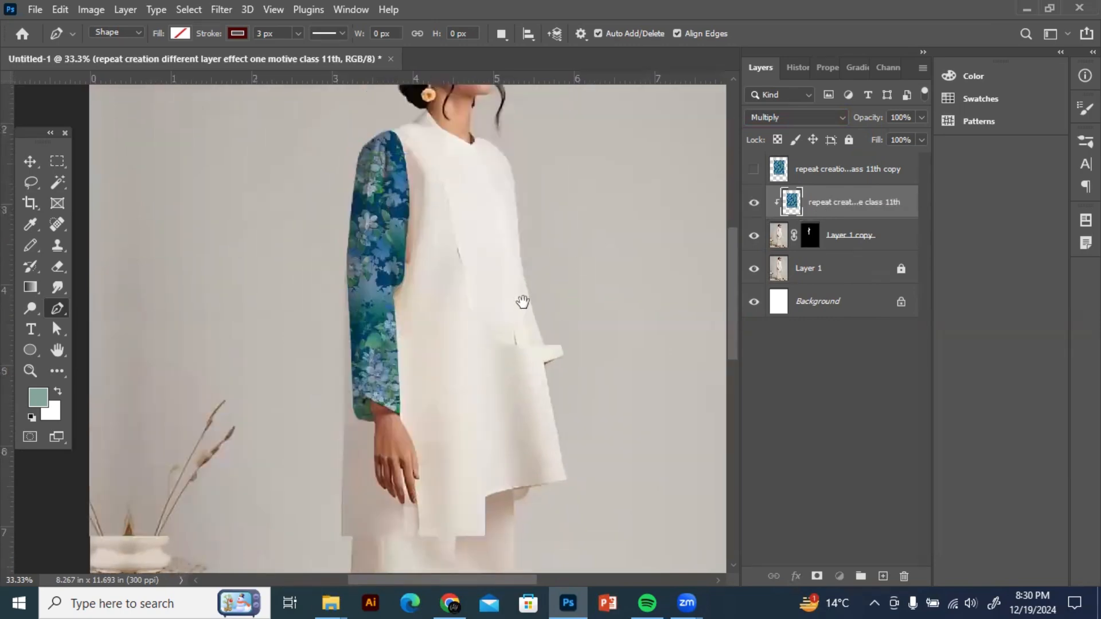
Step: Duplicate Layer 1 and the hidden uppermost floral pattern layer, placing the pattern duplicate directly above the new Layer 1 duplicate
left_click(839, 274)
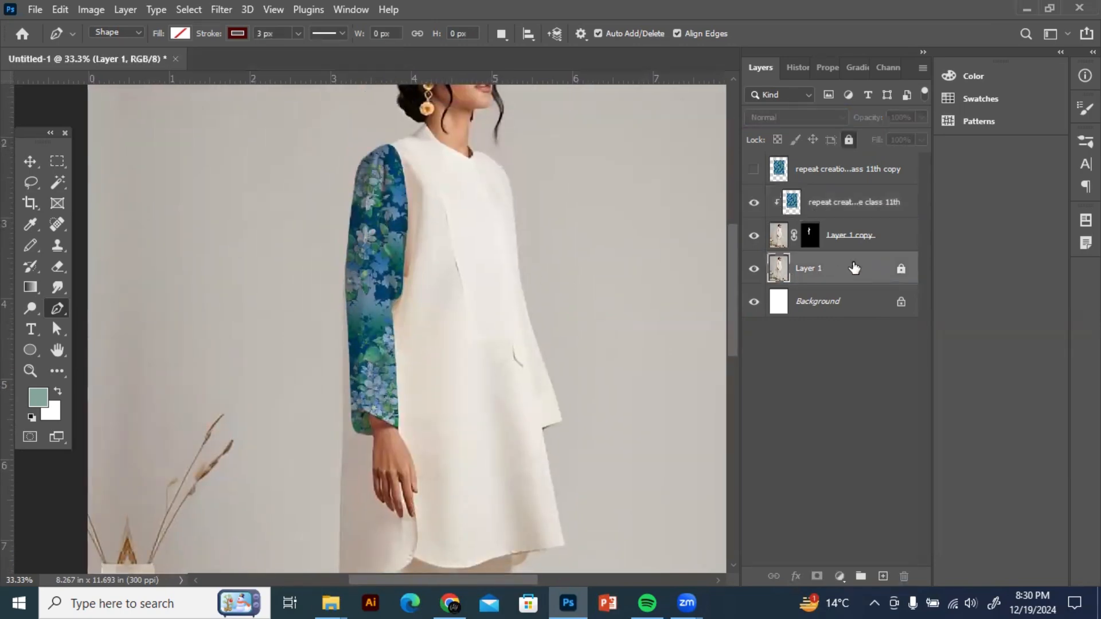
key("ctrl+j")
left_click(834, 175)
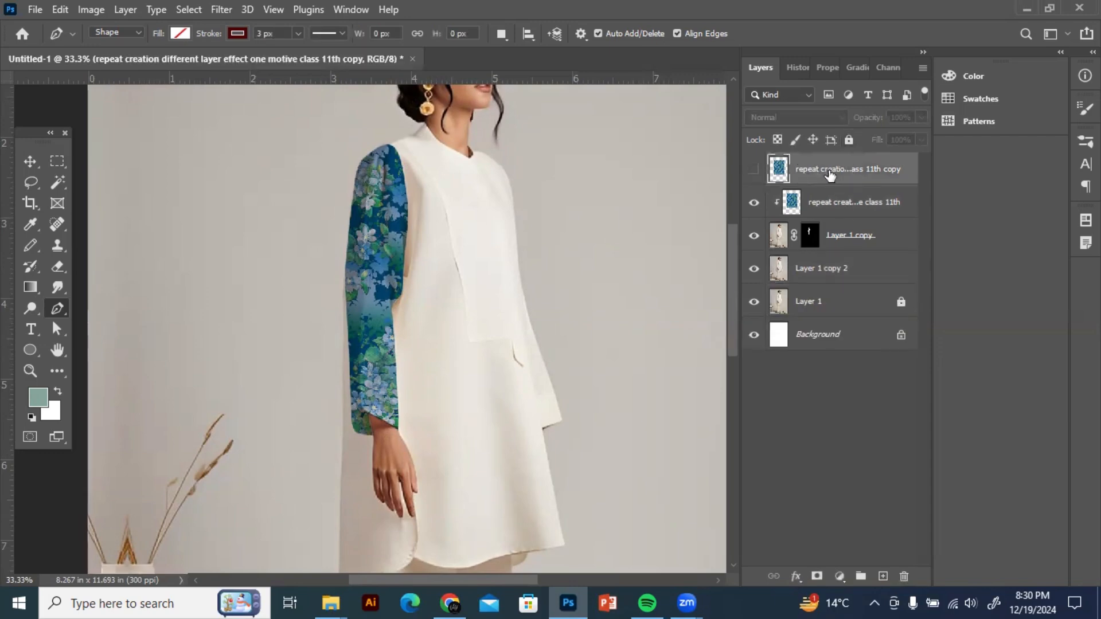
key("ctrl+j")
left_click_drag(820, 172, 805, 297)
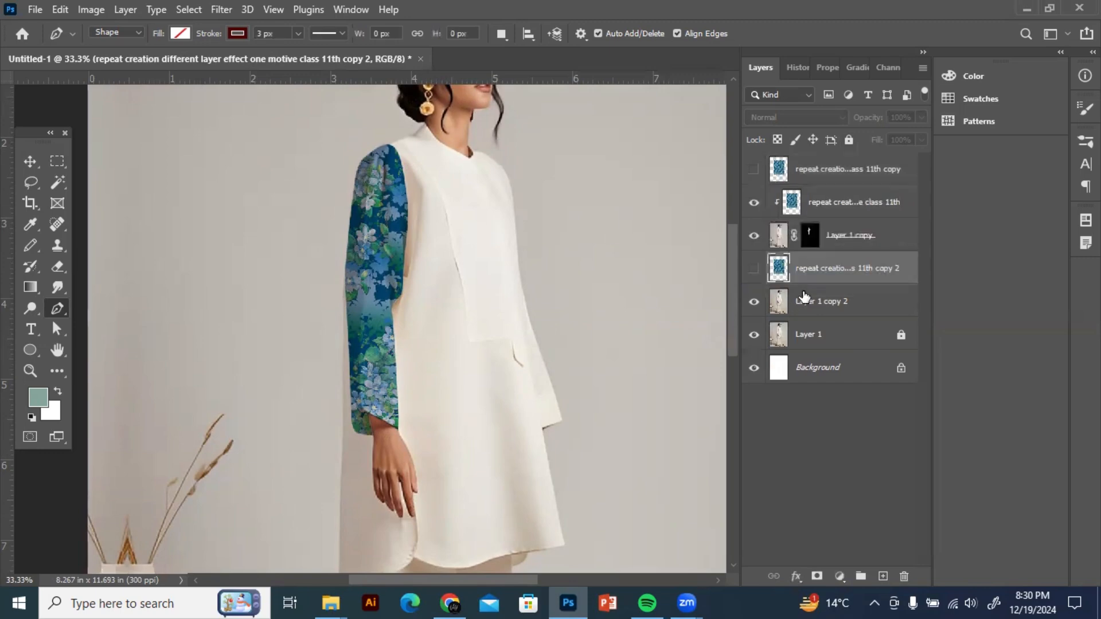